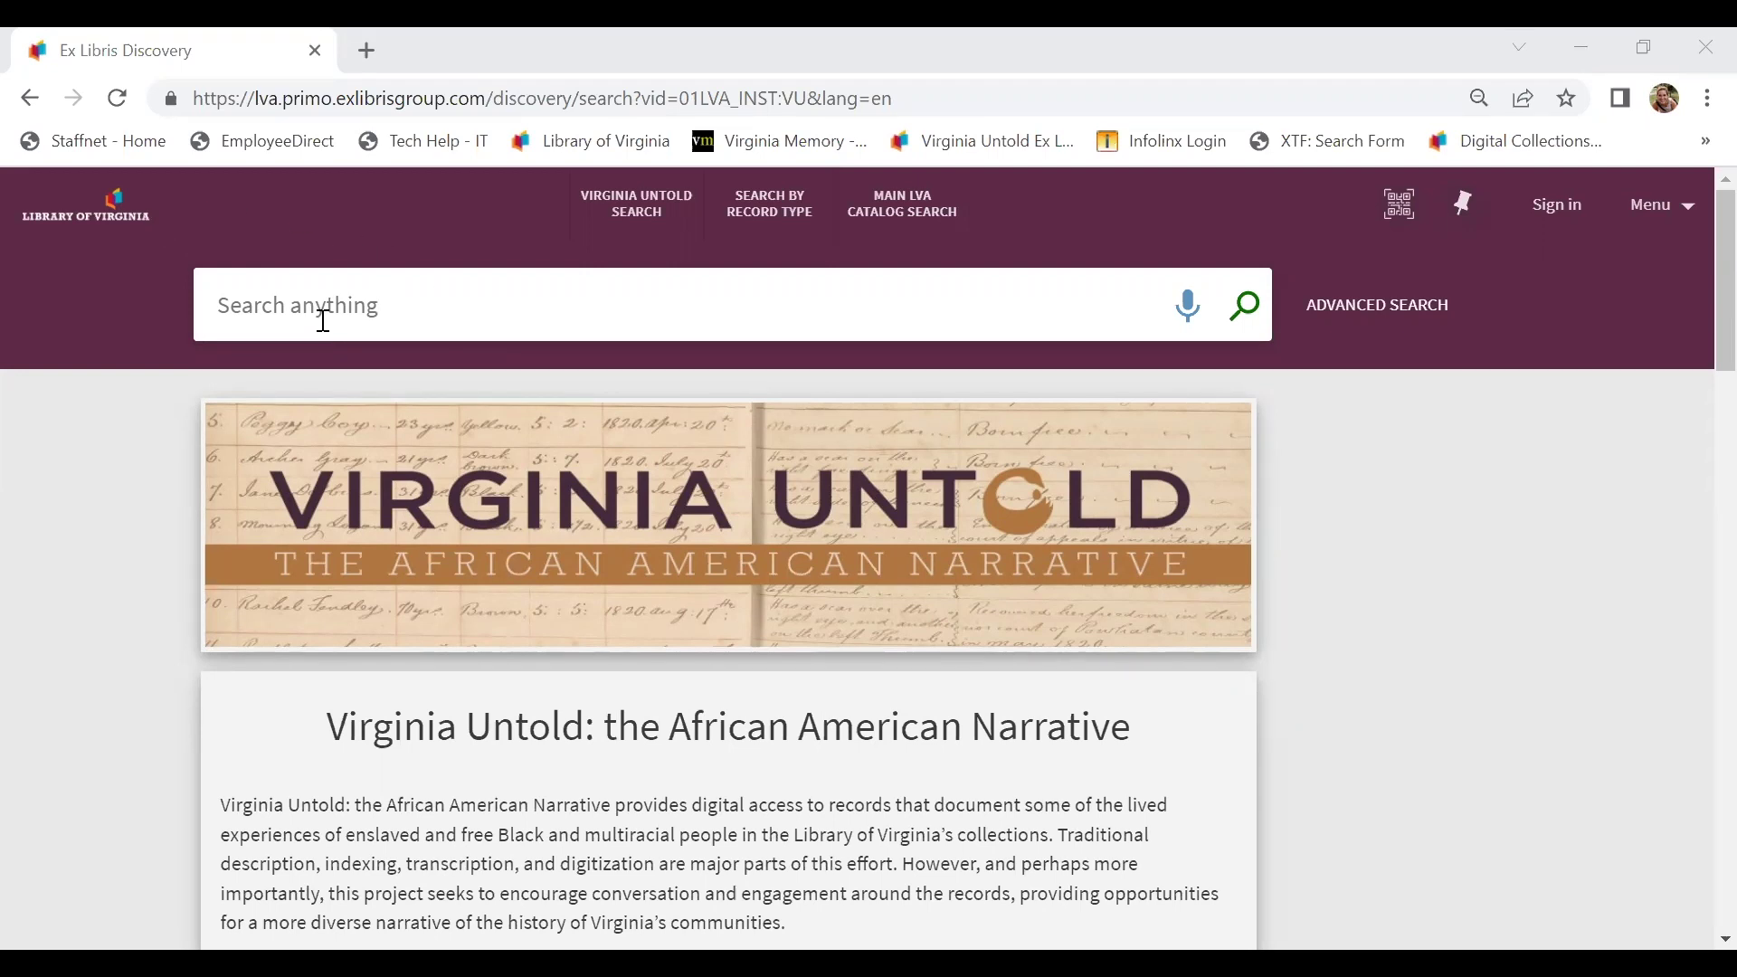
- Try the sample terms Lucy, Richmond, blacksmith, pregnant and mulatto, clearing each one
type("Lucy")
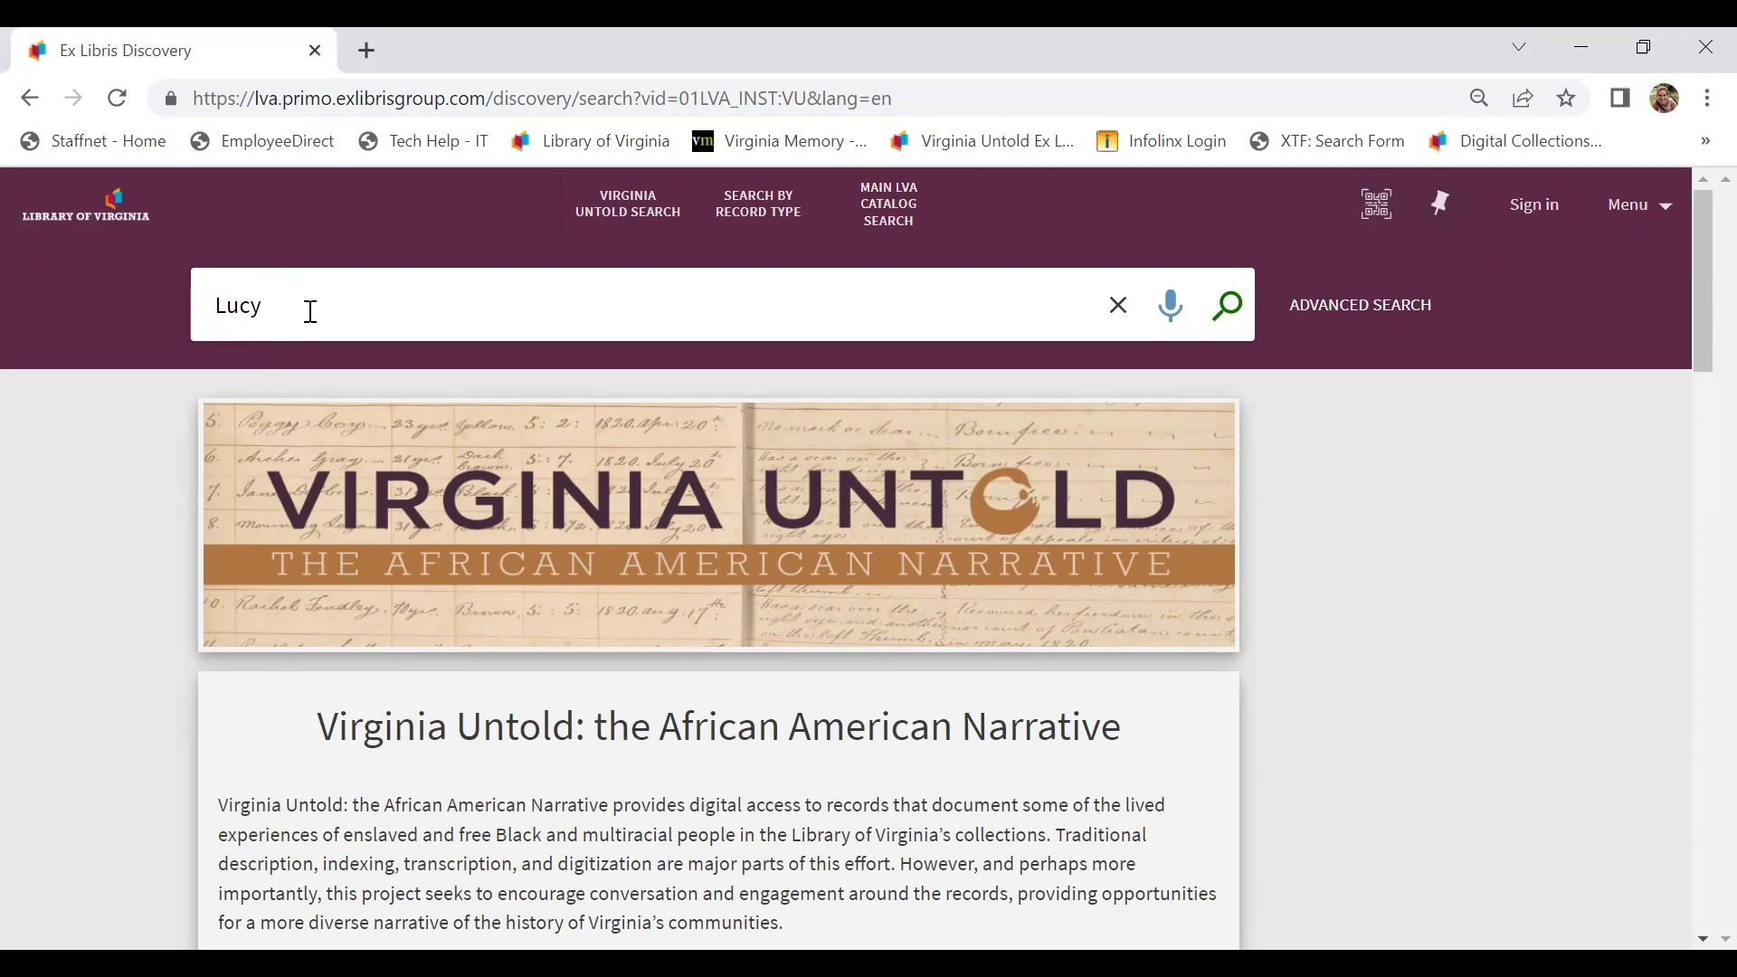
key("BackSpace")
key("BackSpace")
key("BackSpace")
key("BackSpace")
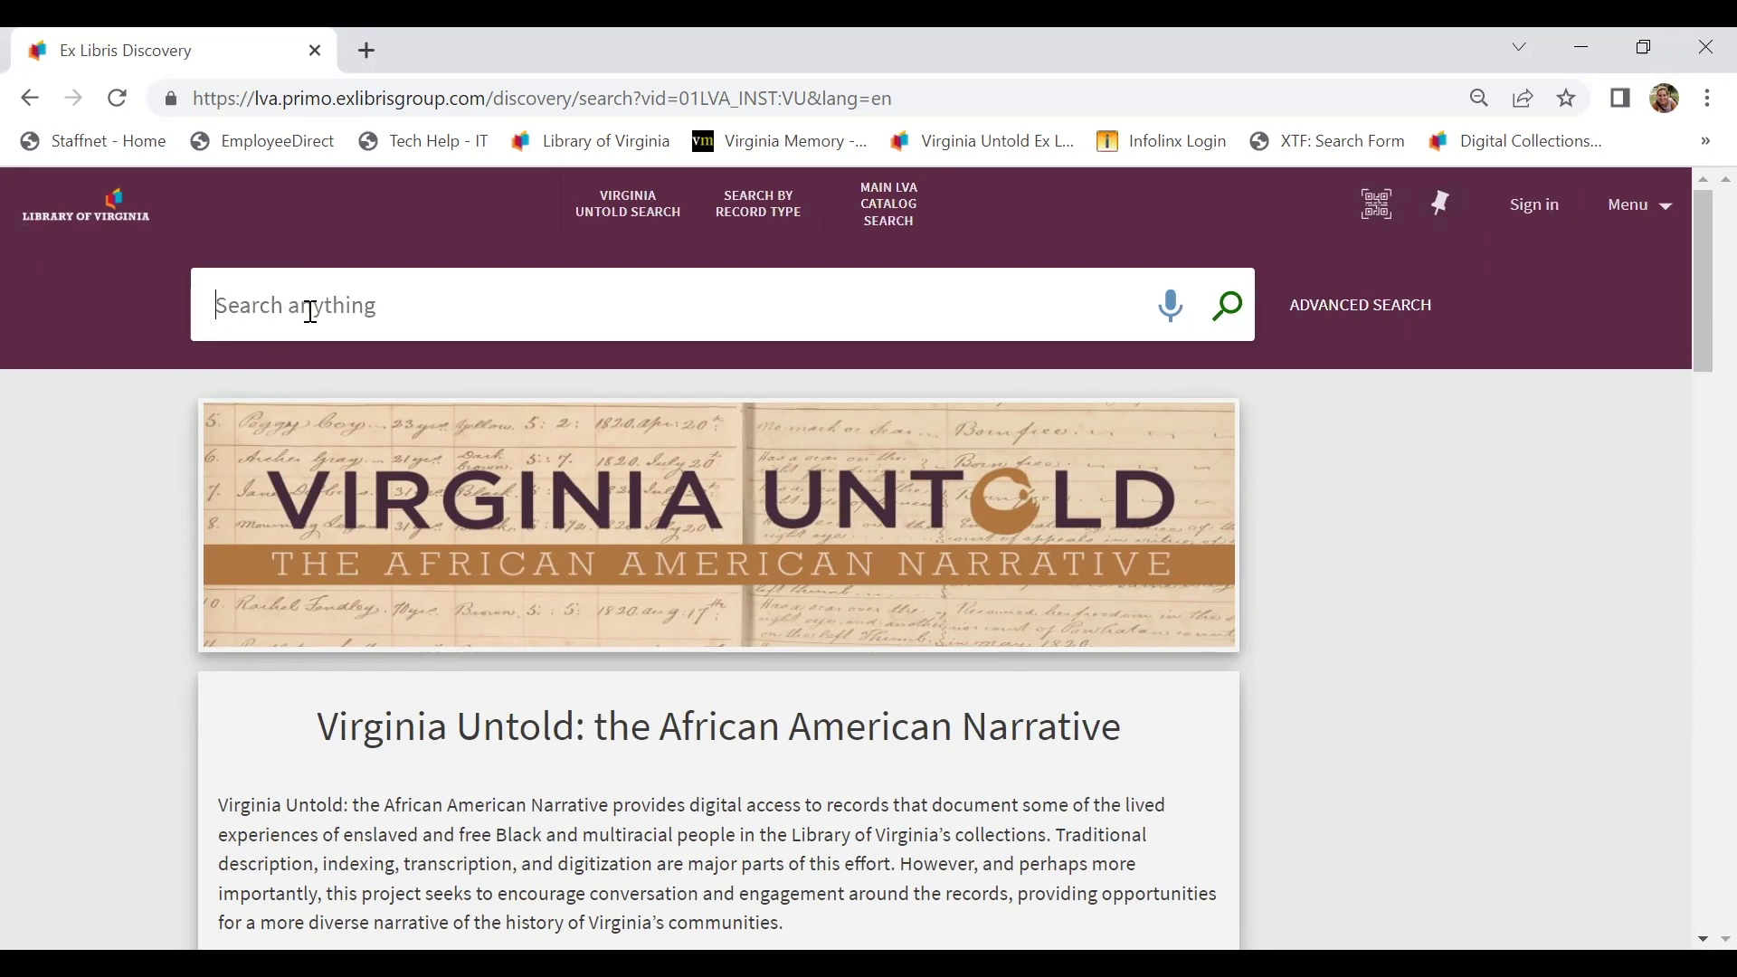
type("Richmond")
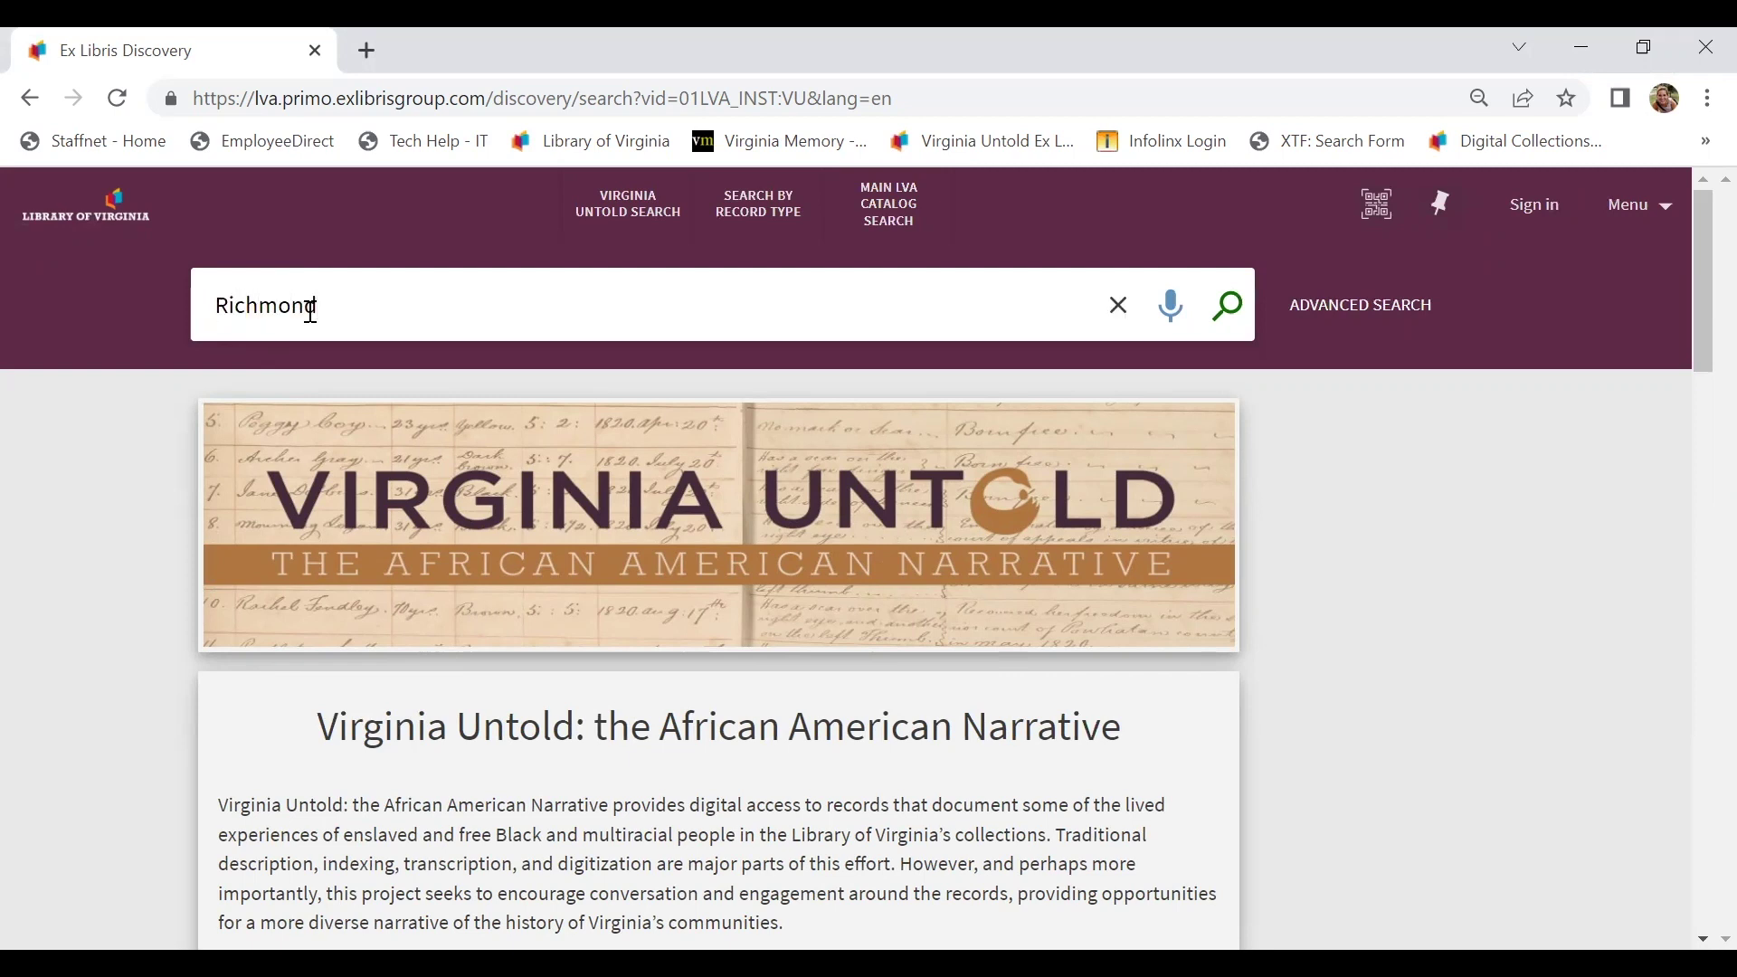
key("BackSpace")
key("BackSpace")
key("BackSpace")
key("BackSpace")
key("BackSpace")
key("BackSpace")
key("BackSpace")
key("BackSpace")
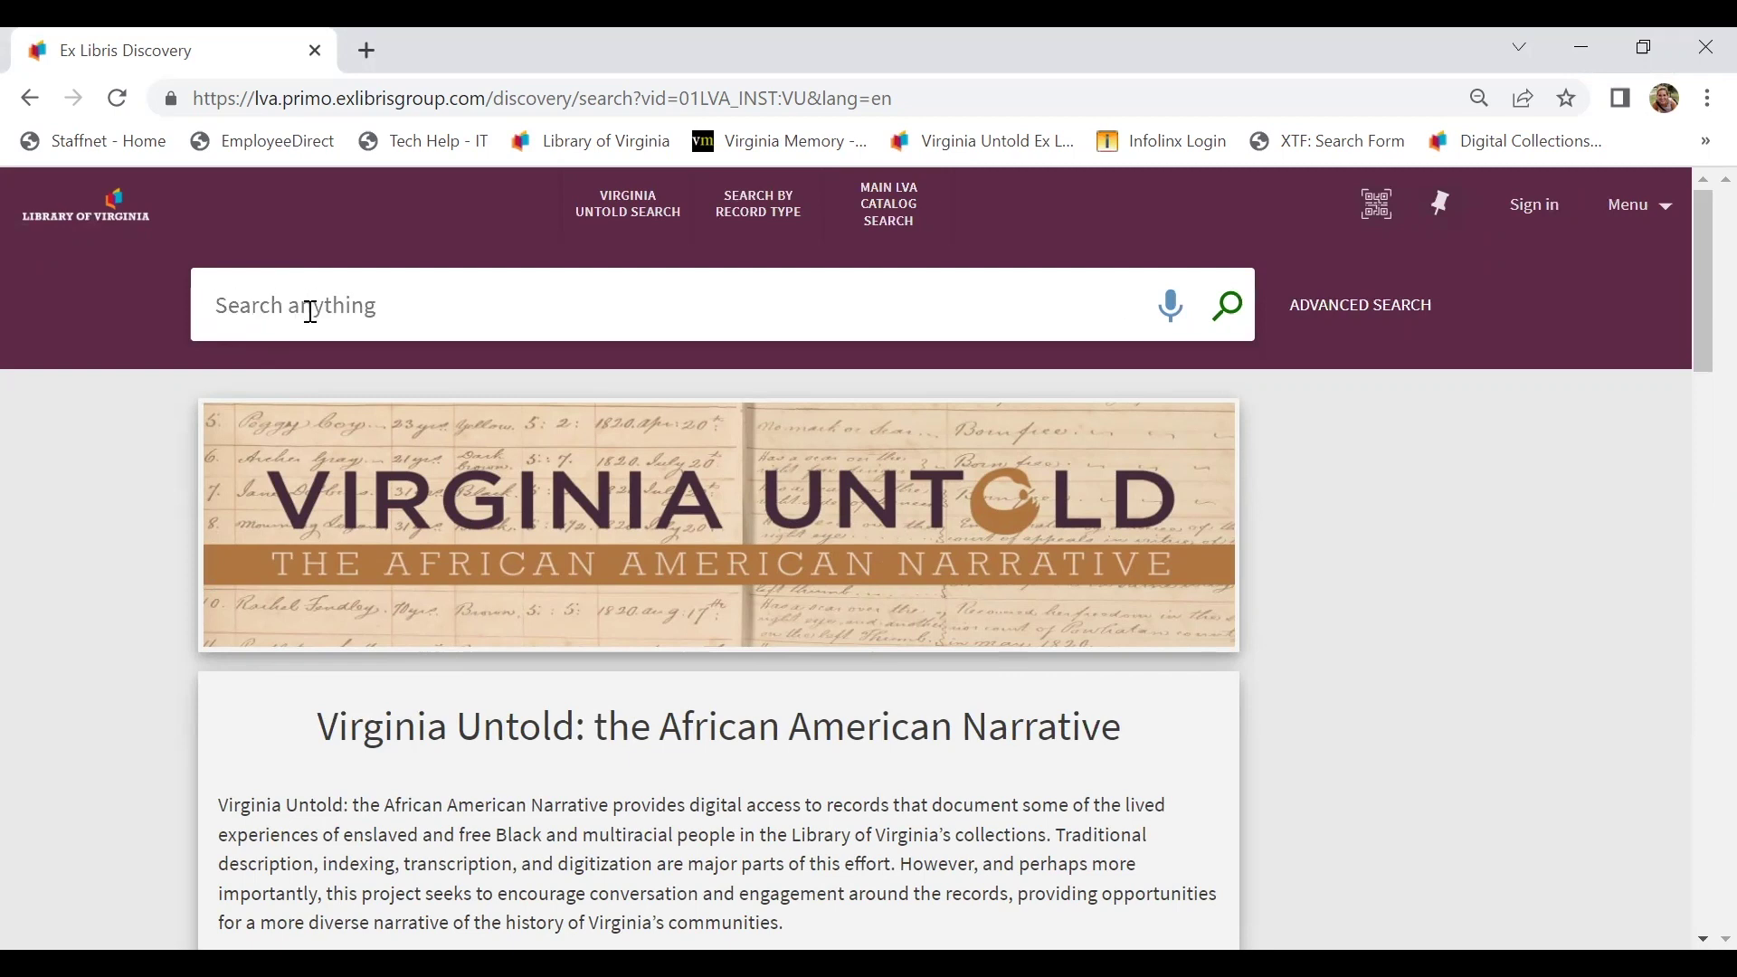
type("blacksmith")
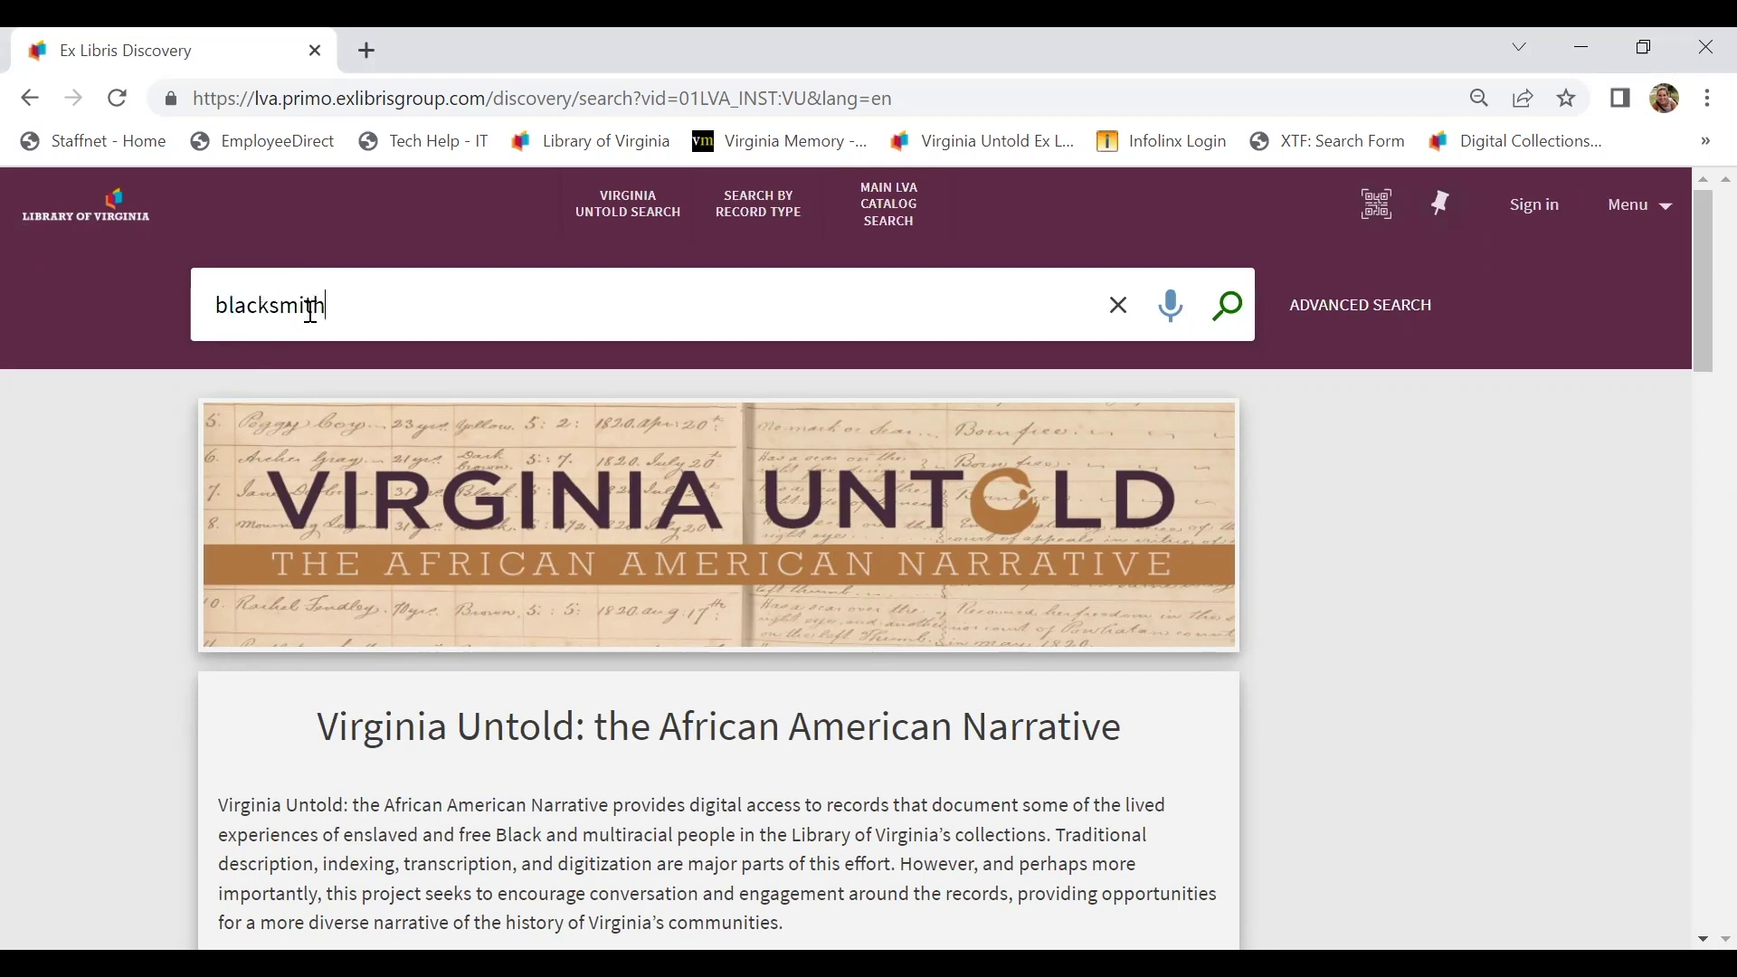
key("BackSpace")
key("BackSpace")
key("BackSpace")
key("BackSpace")
key("BackSpace")
key("BackSpace")
key("BackSpace")
key("BackSpace")
key("BackSpace")
key("BackSpace")
type("pregnant")
key("BackSpace")
key("BackSpace")
key("BackSpace")
key("BackSpace")
key("BackSpace")
key("BackSpace")
key("BackSpace")
key("BackSpace")
type("mulatto")
key("BackSpace")
key("BackSpace")
key("BackSpace")
key("BackSpace")
key("BackSpace")
key("BackSpace")
key("BackSpace")
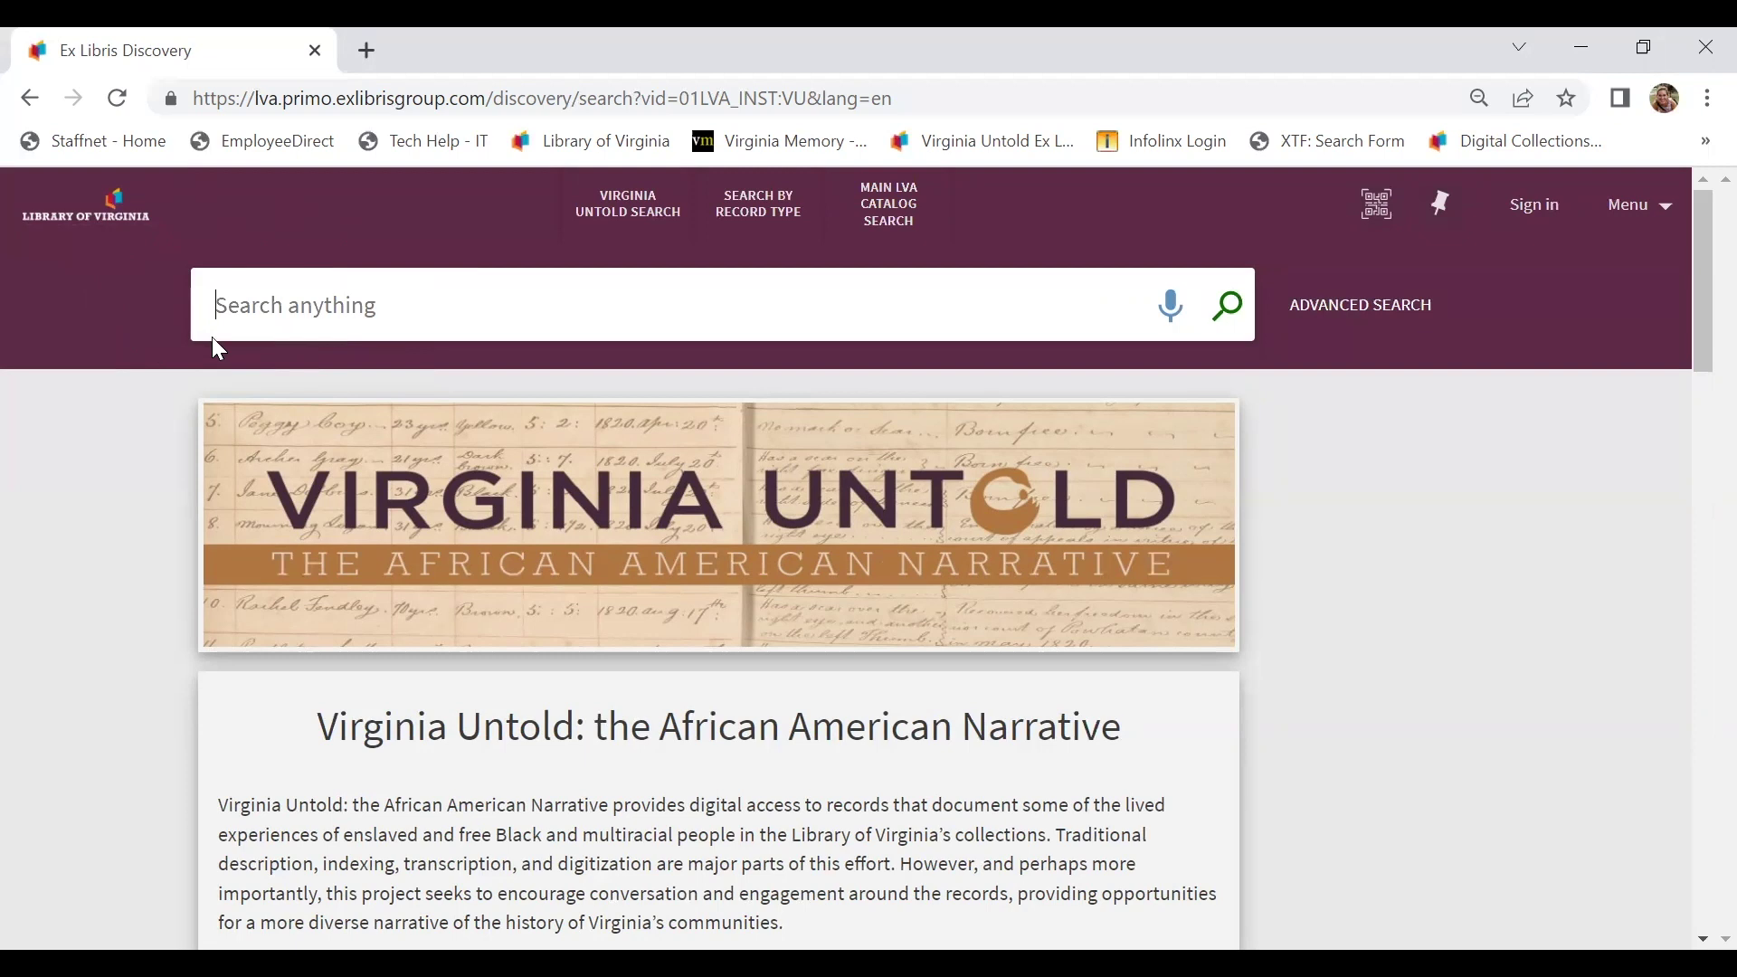
- Search the whole collection for Lucy and scroll the results
type("Lucy")
key("Return")
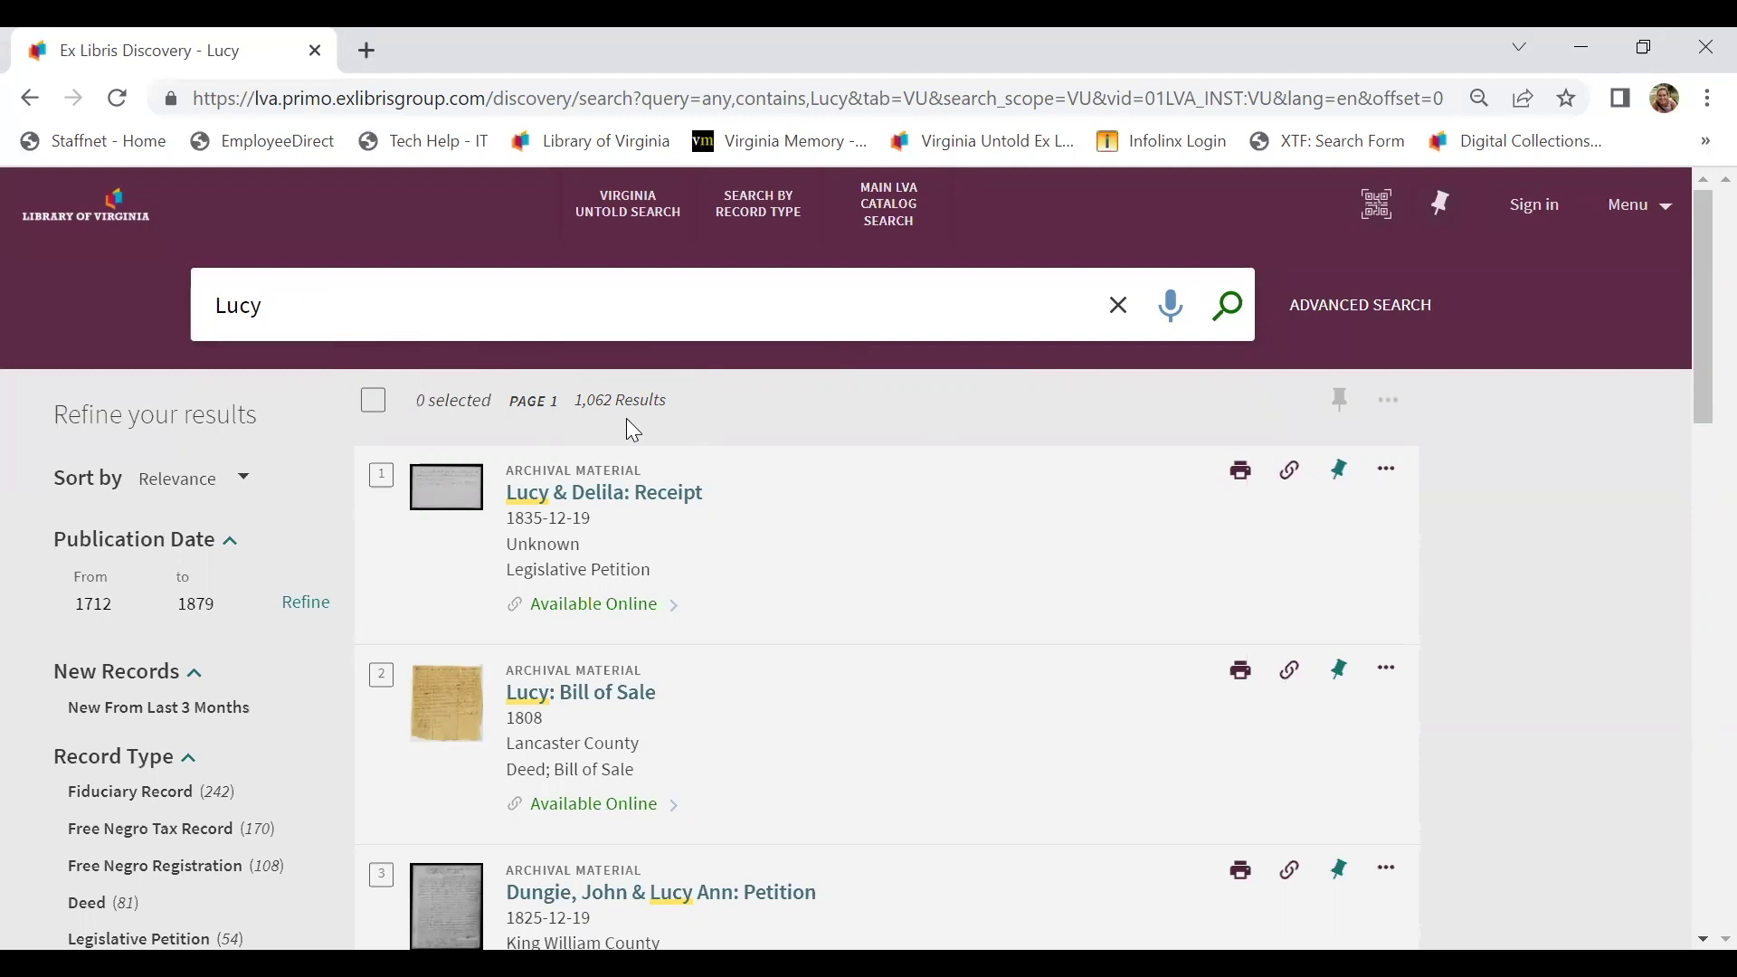
scroll(699, 597, "down", 1)
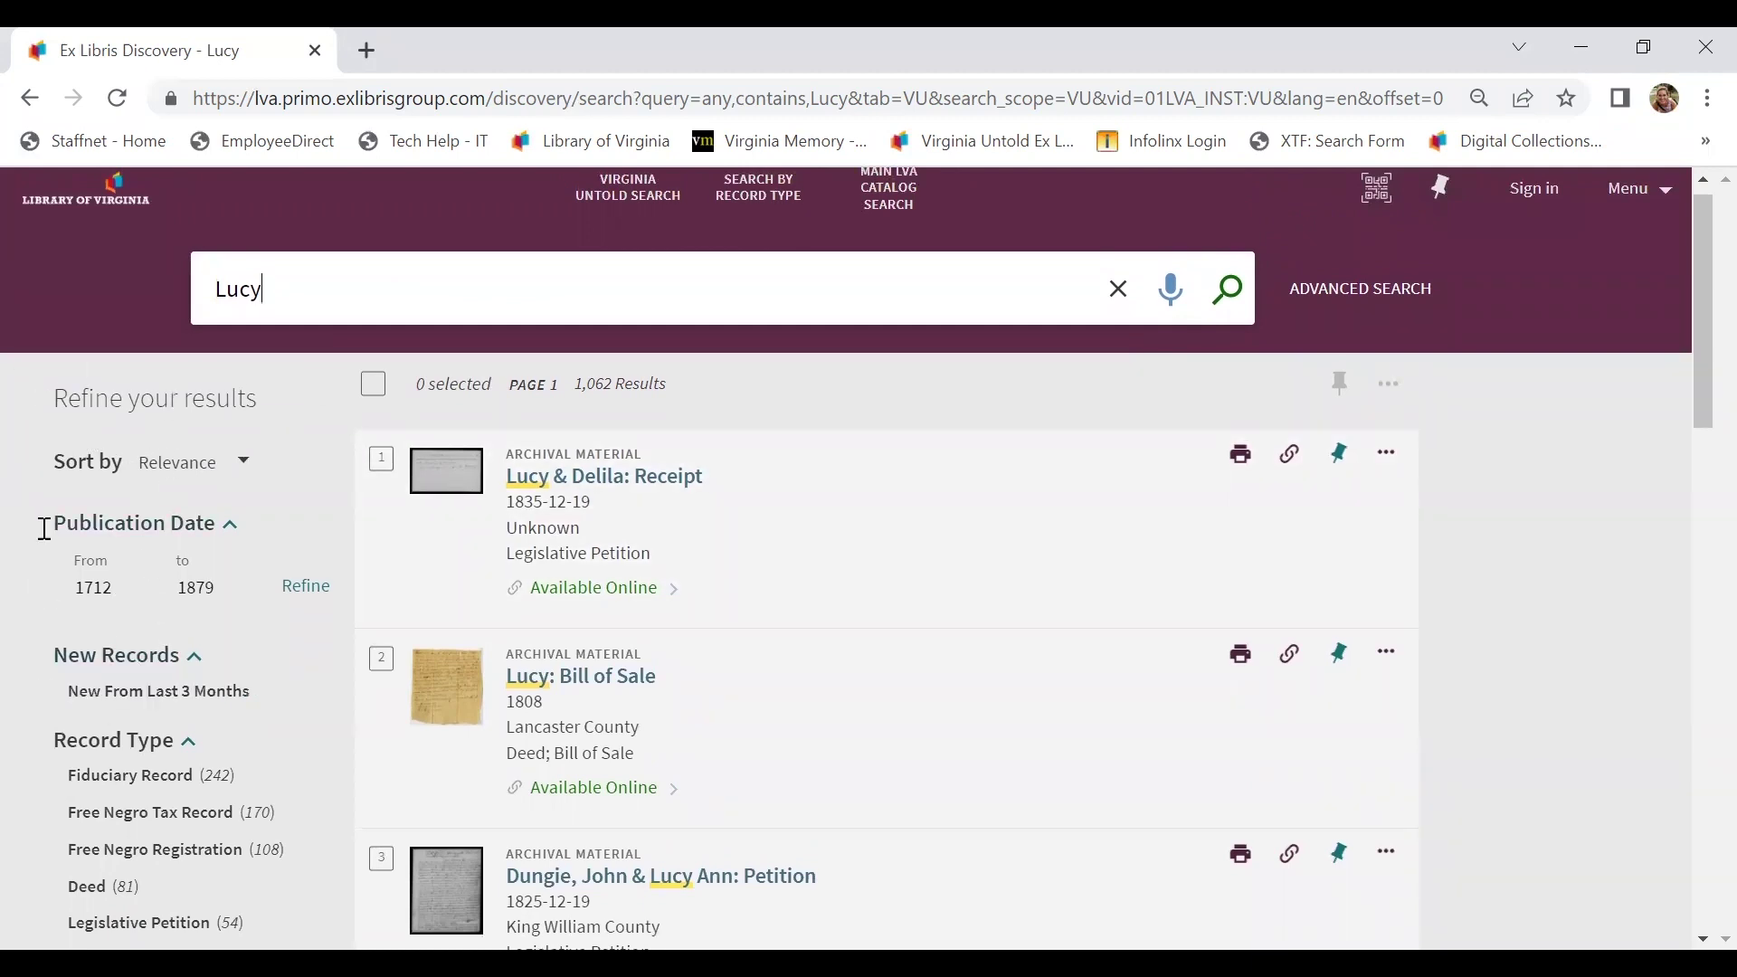
scroll(33, 648, "down", 1)
scroll(31, 644, "down", 3)
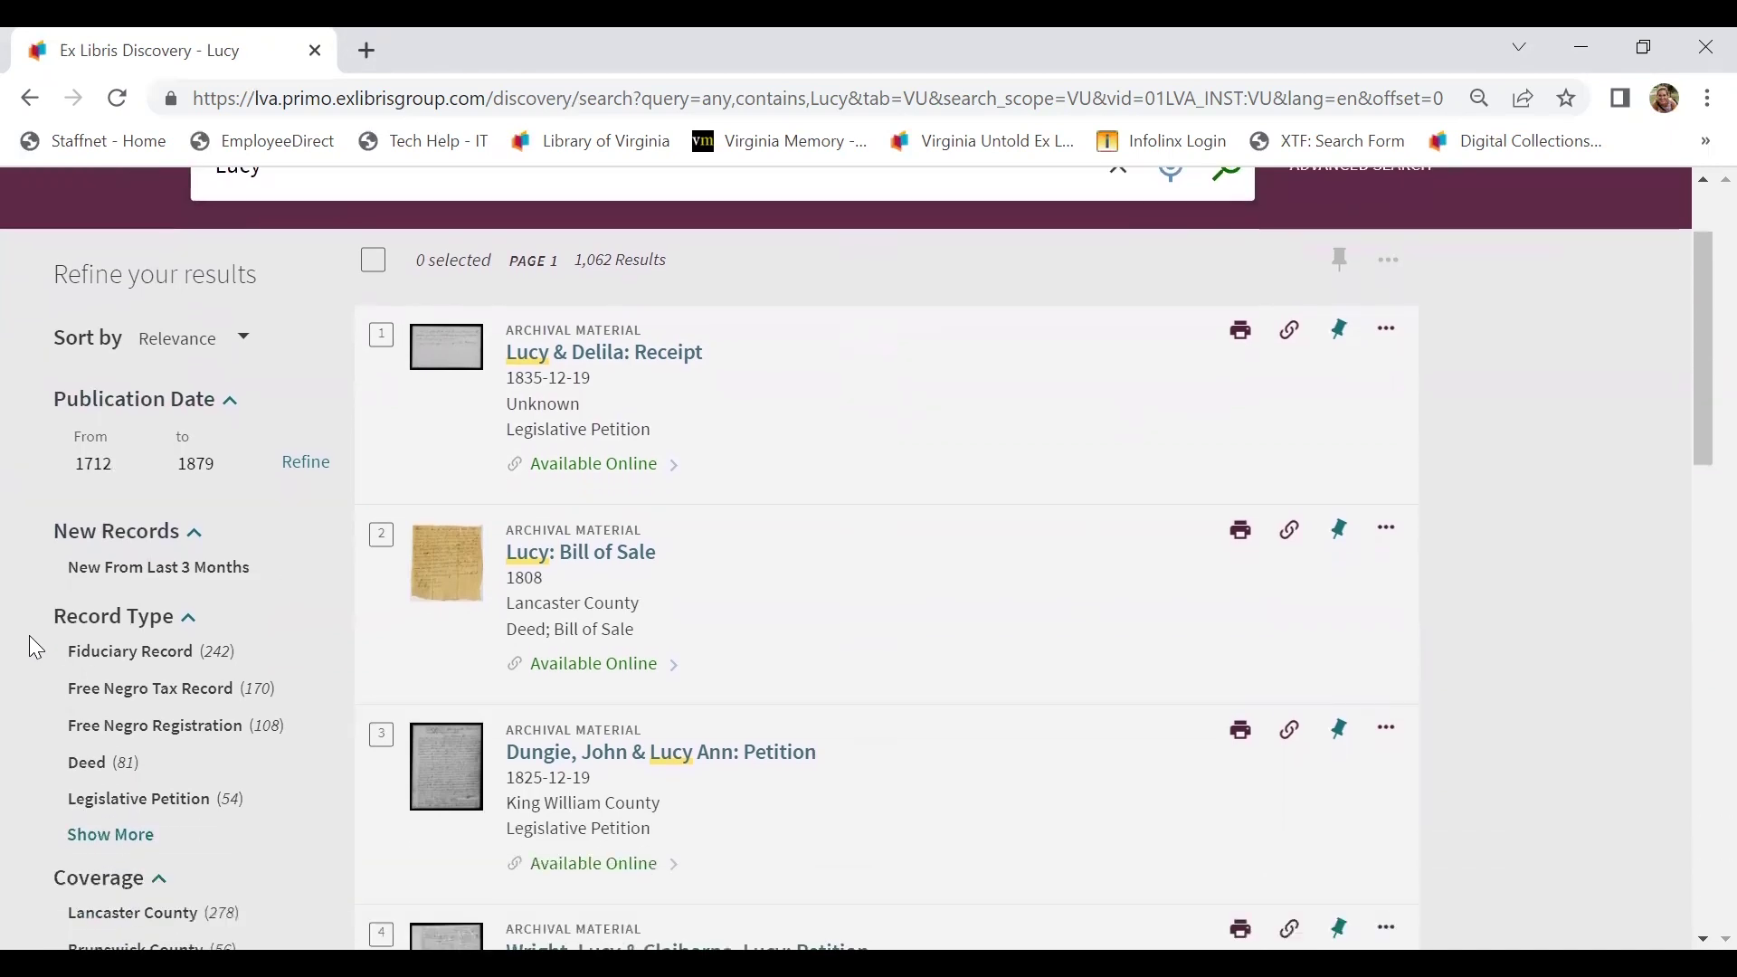
scroll(31, 644, "up", 2)
- Change the Publication Date From year from 1712 to 1782 and refine
left_click(104, 490)
key("BackSpace")
type("8")
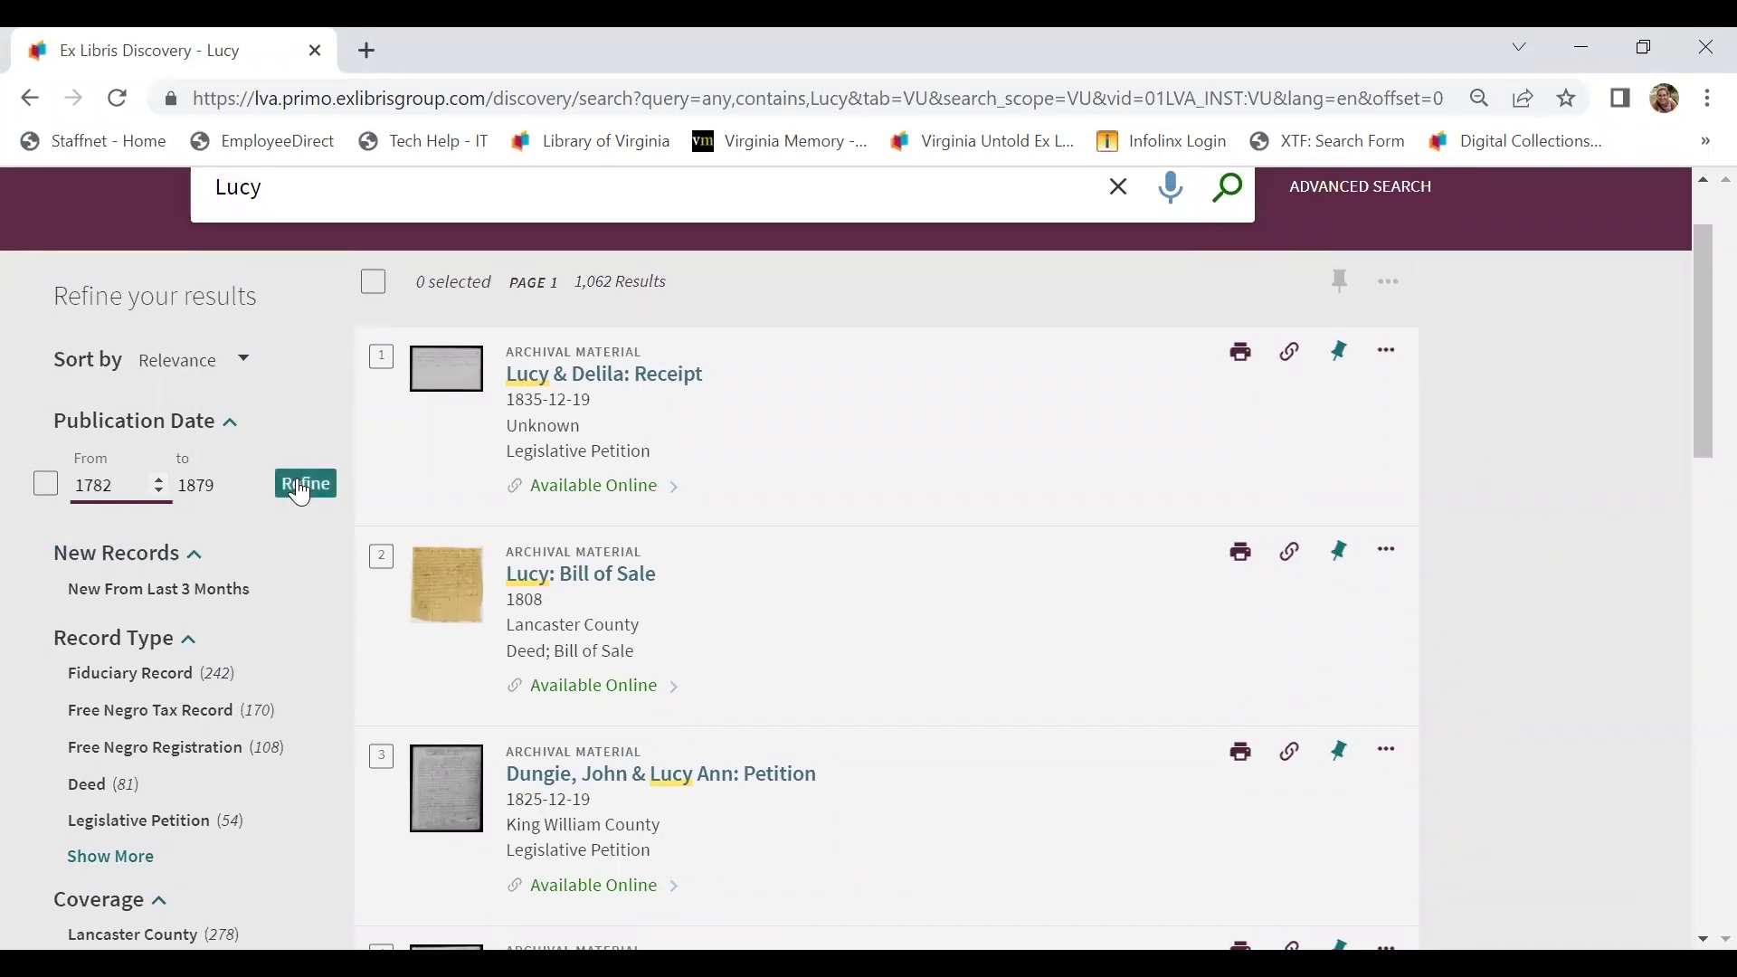
left_click(303, 488)
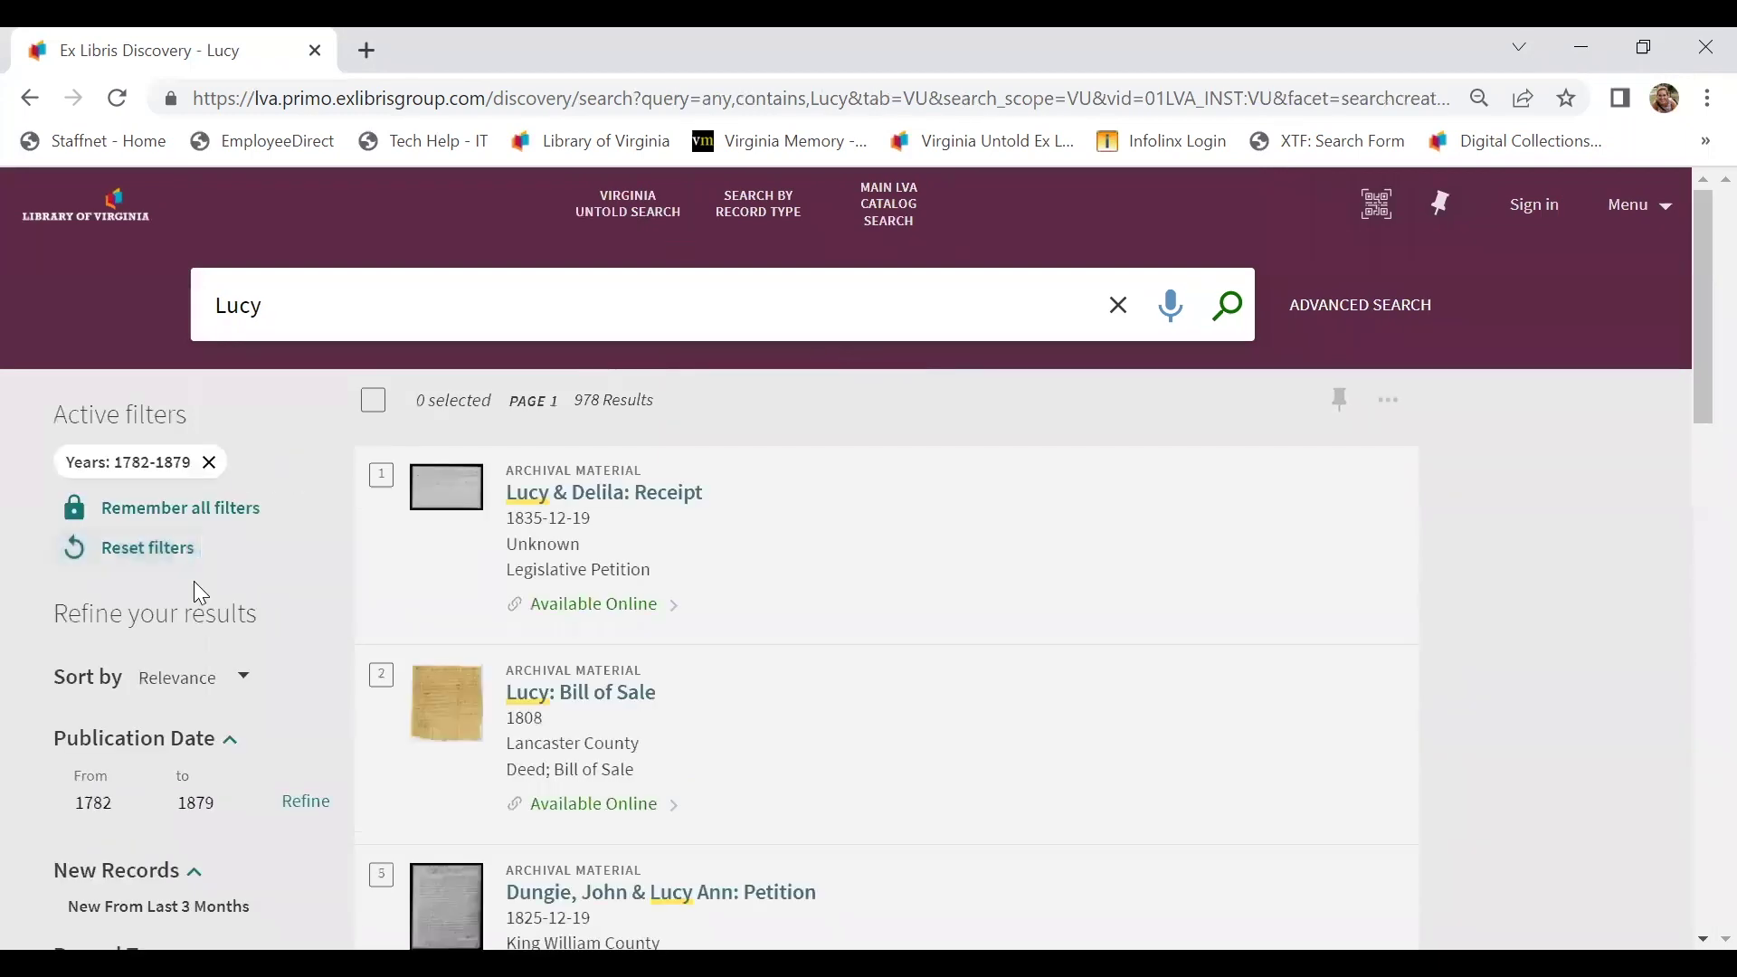
- Expand the Coverage list, tick Louisa County and apply the filter
scroll(194, 581, "down", 1)
scroll(199, 594, "down", 5)
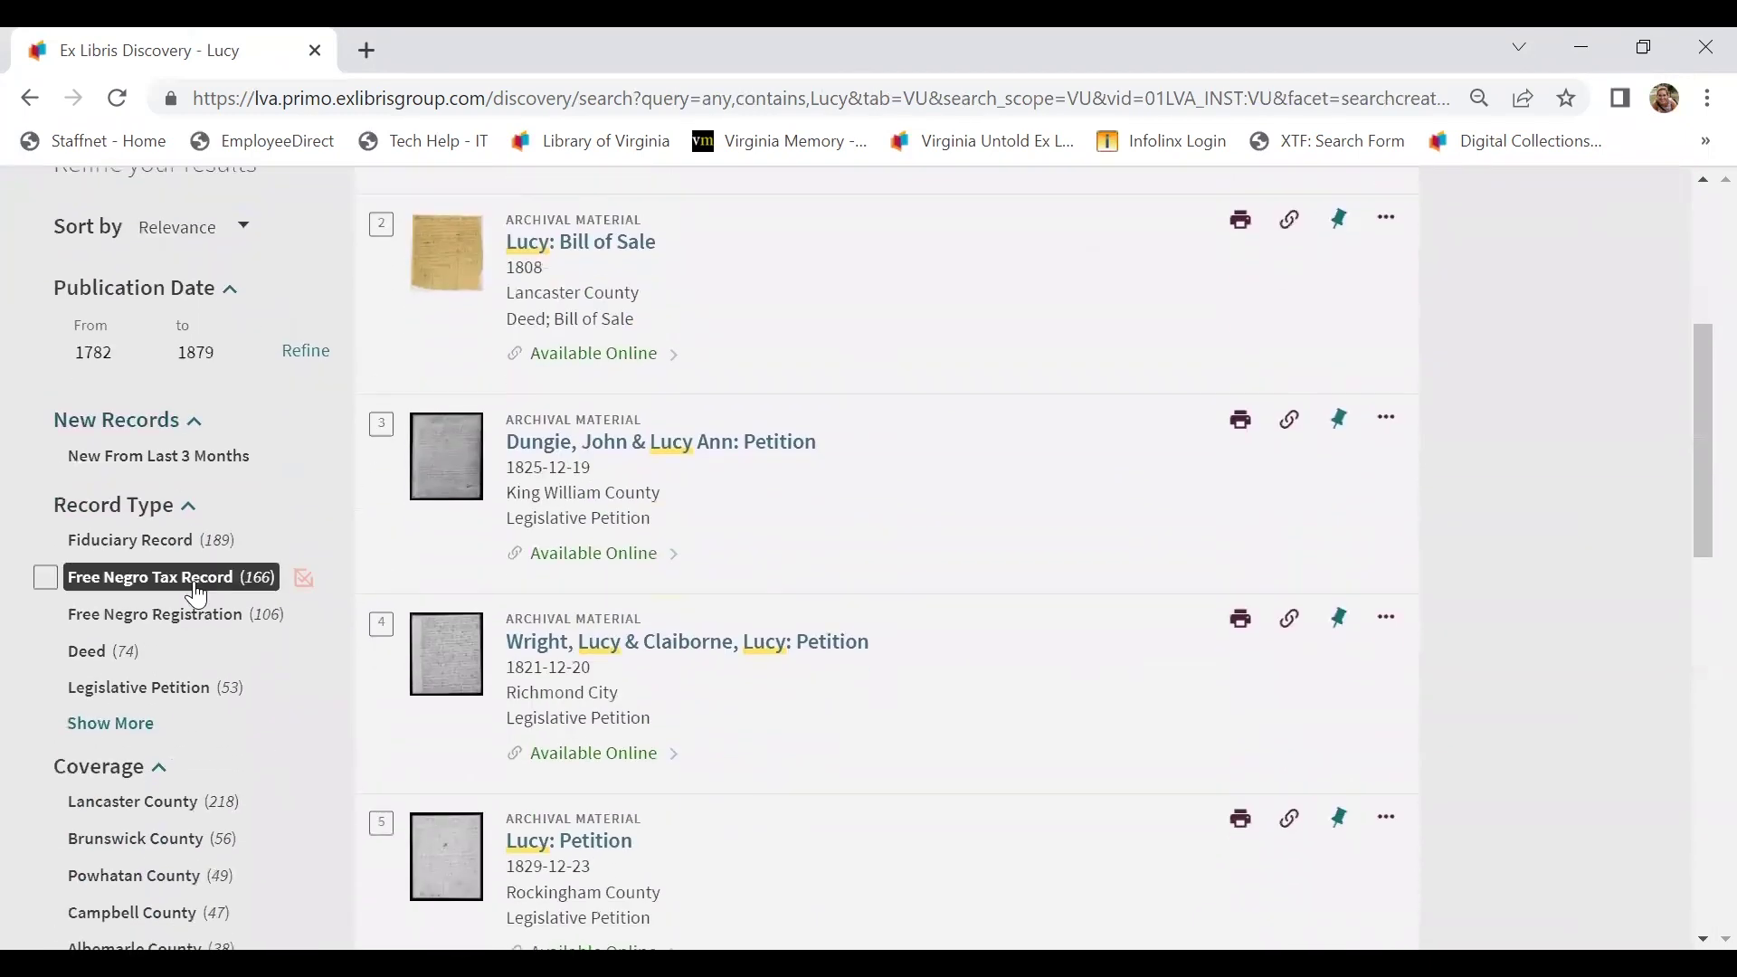
scroll(196, 595, "down", 1)
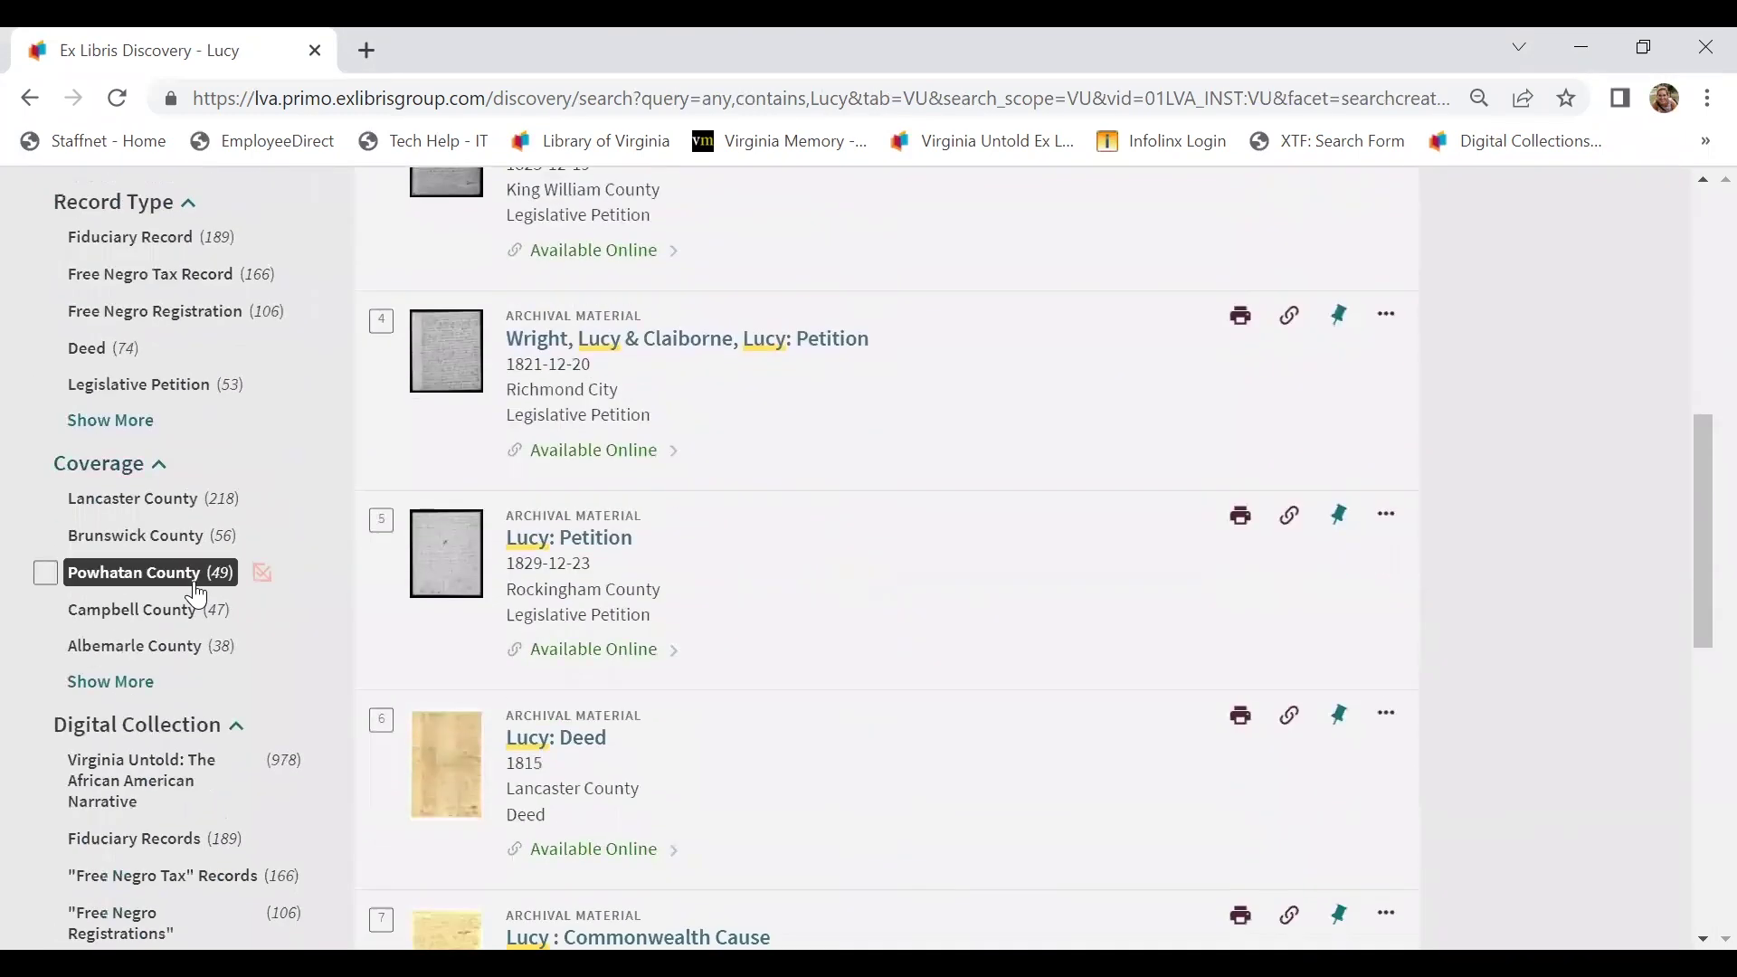
left_click(110, 681)
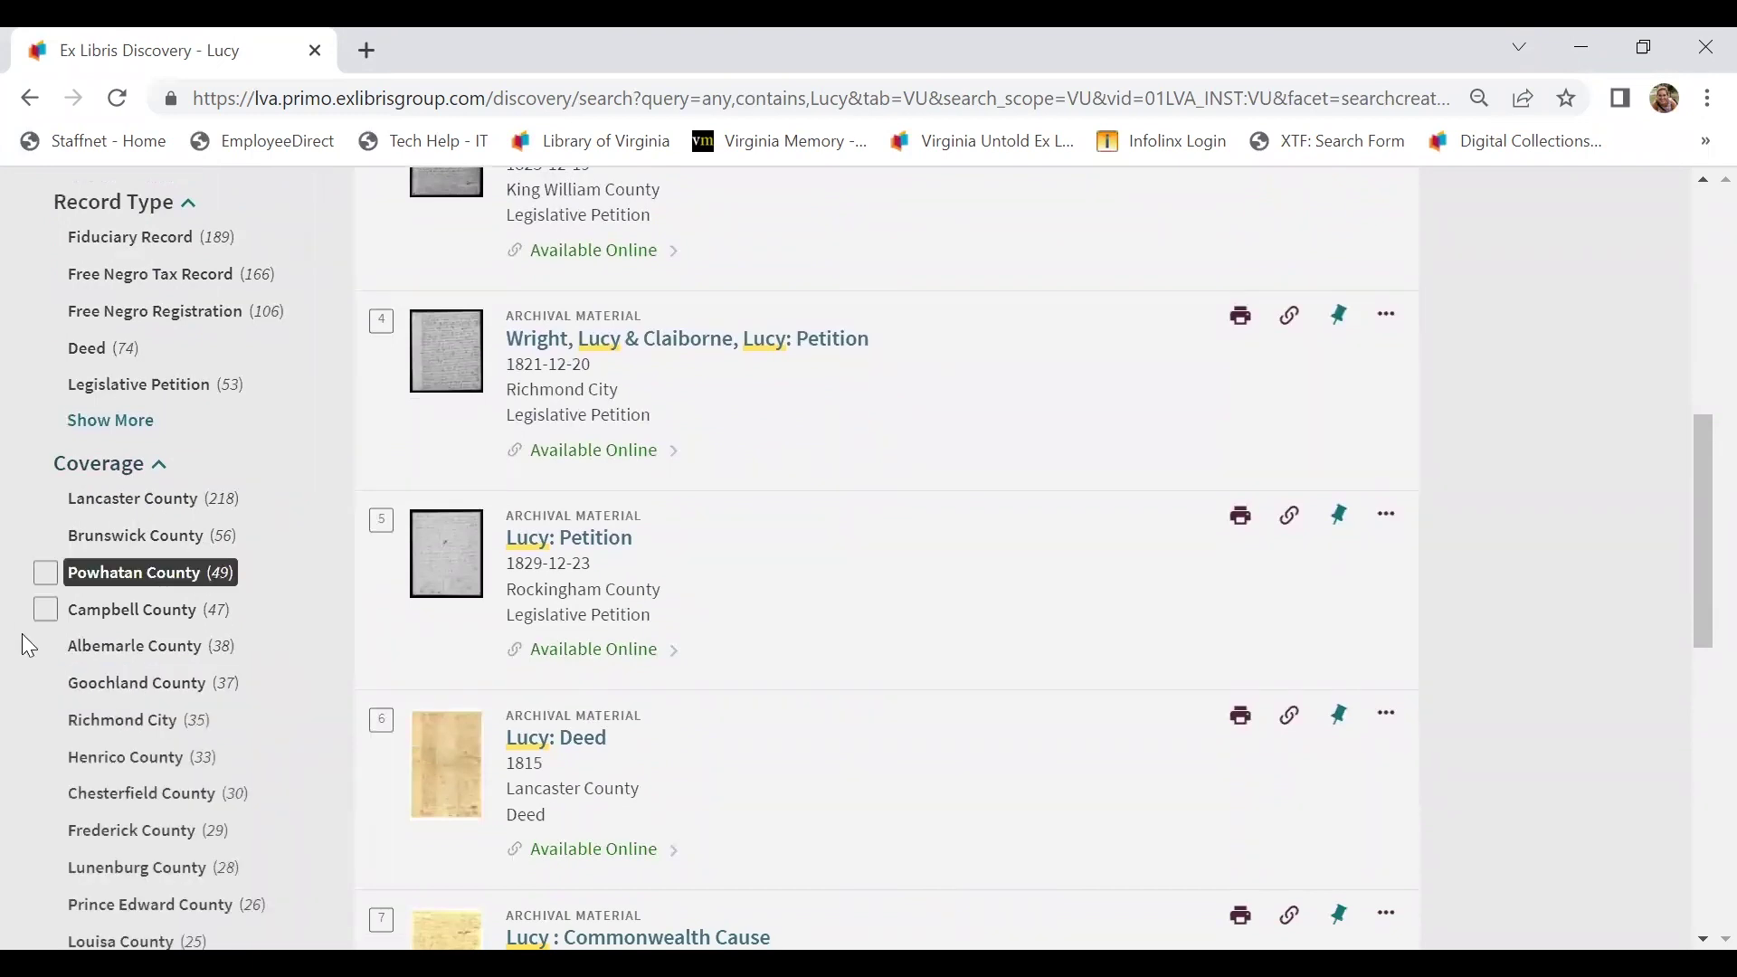
scroll(26, 644, "down", 1)
scroll(22, 633, "down", 1)
mouse_move(90, 796)
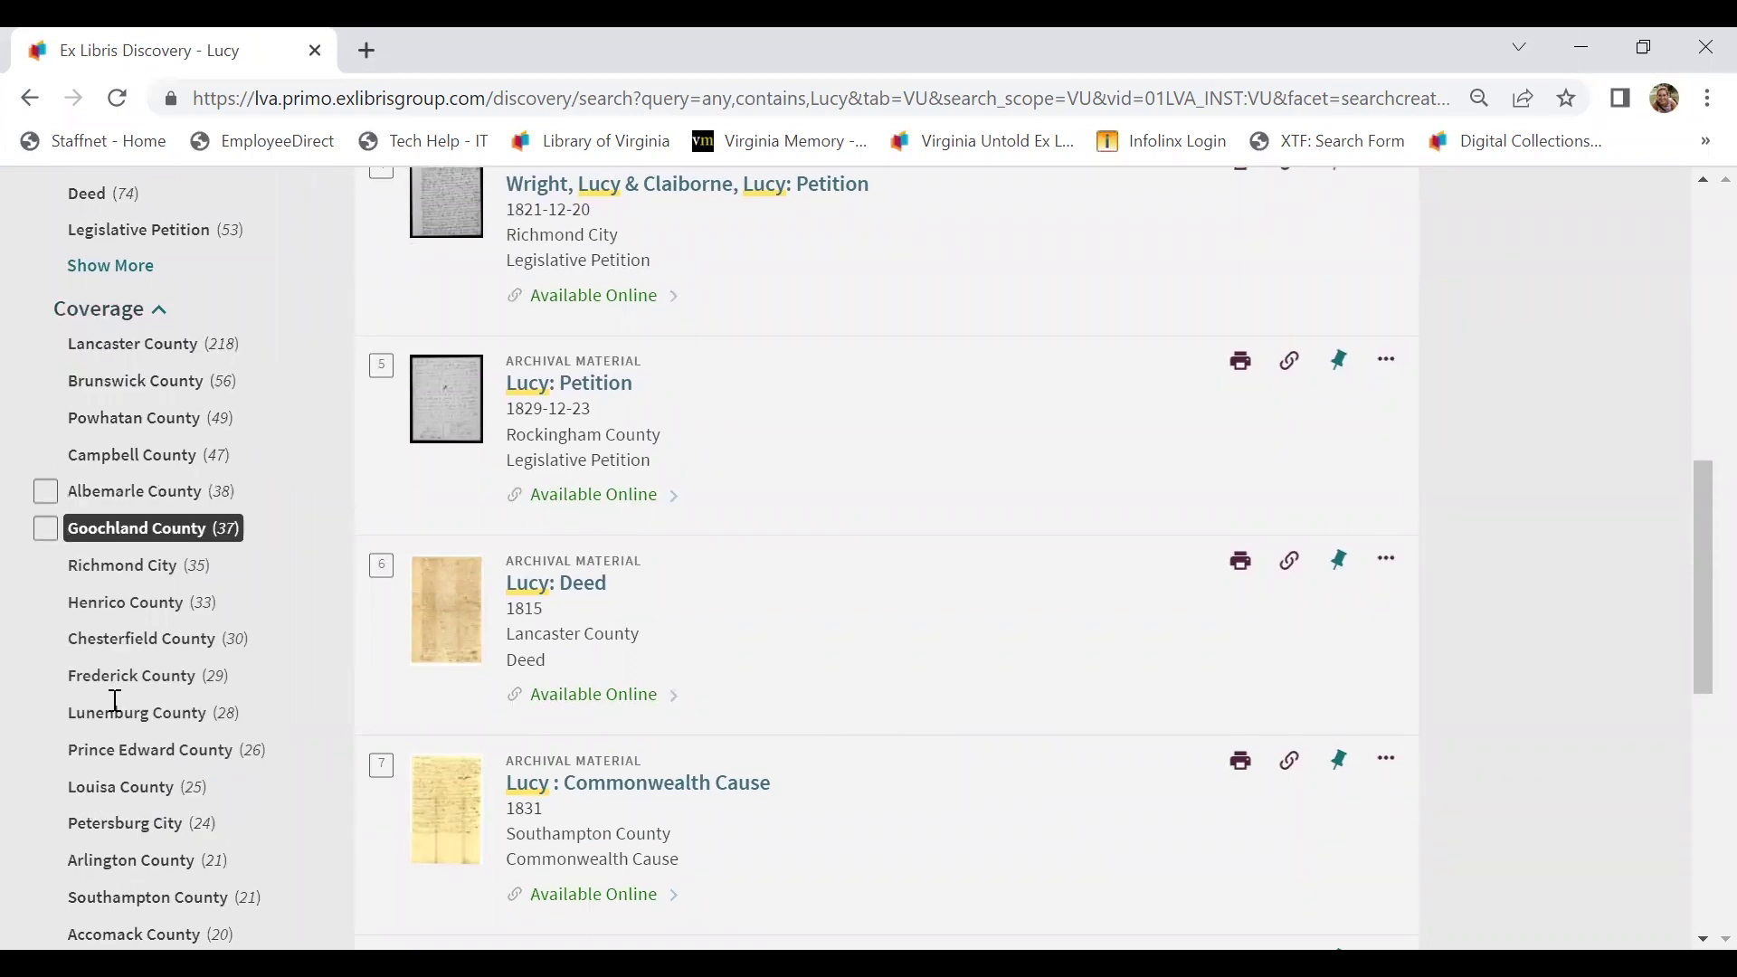
left_click(44, 790)
left_click(200, 889)
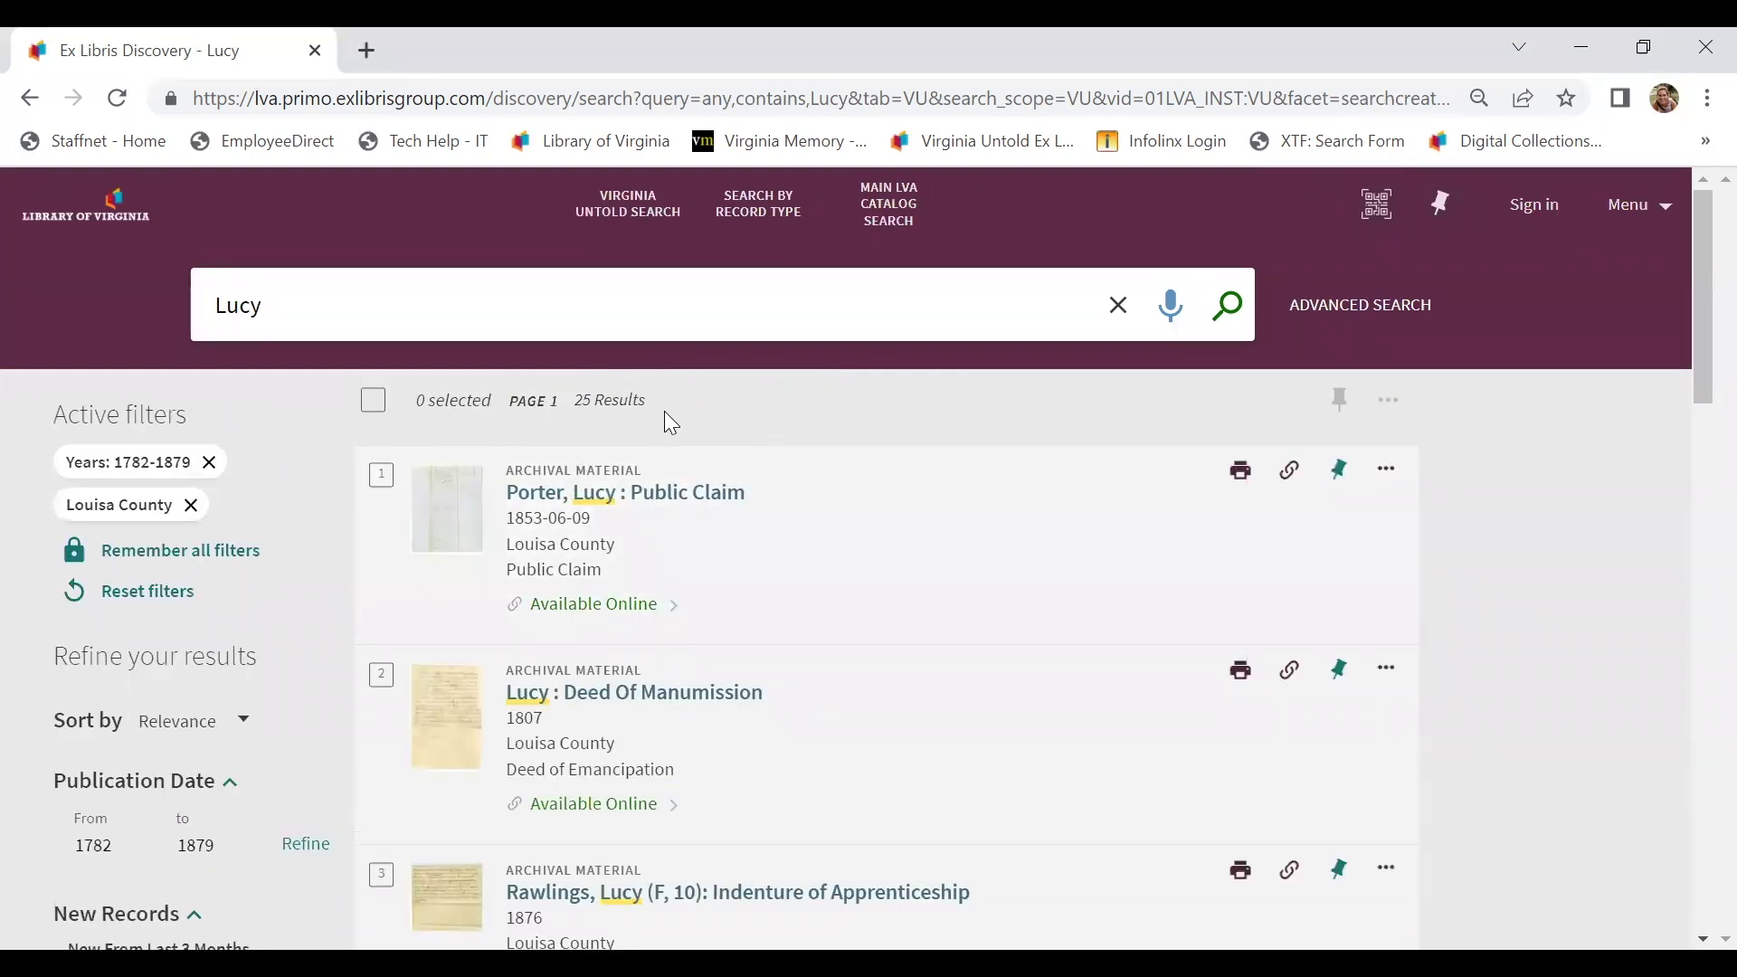
- Expand the Record Type list, tick Deed Of Emancipation and apply the filter
scroll(765, 602, "down", 1)
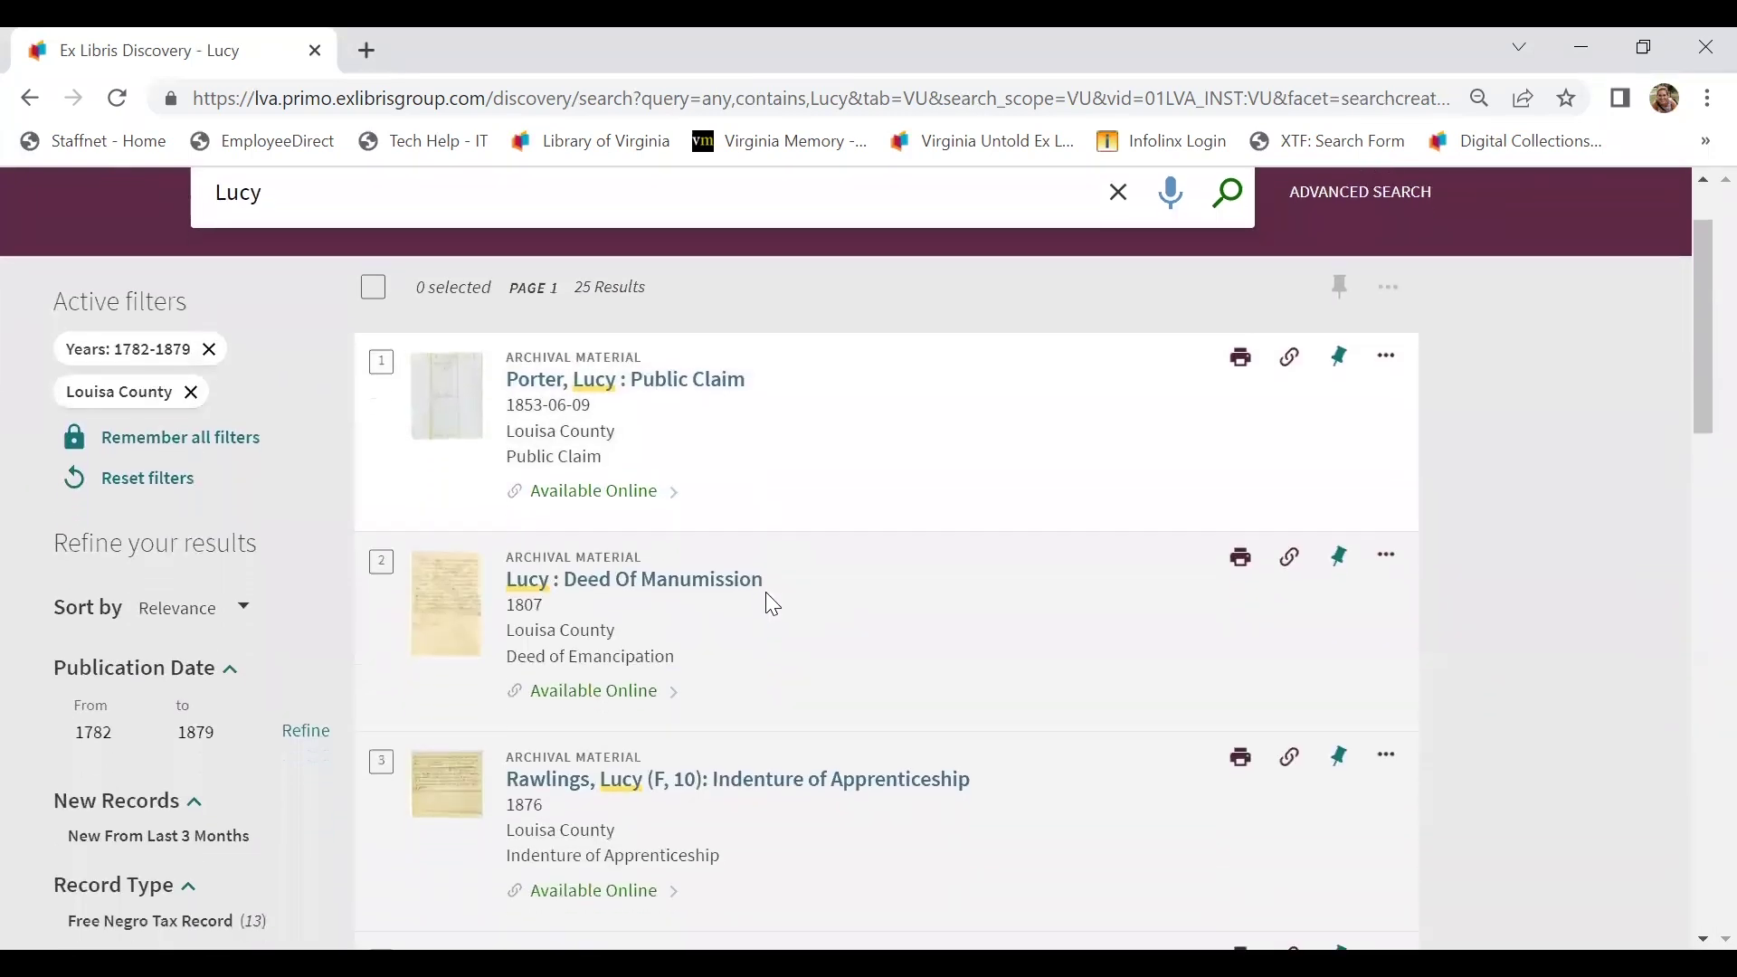
scroll(772, 605, "down", 4)
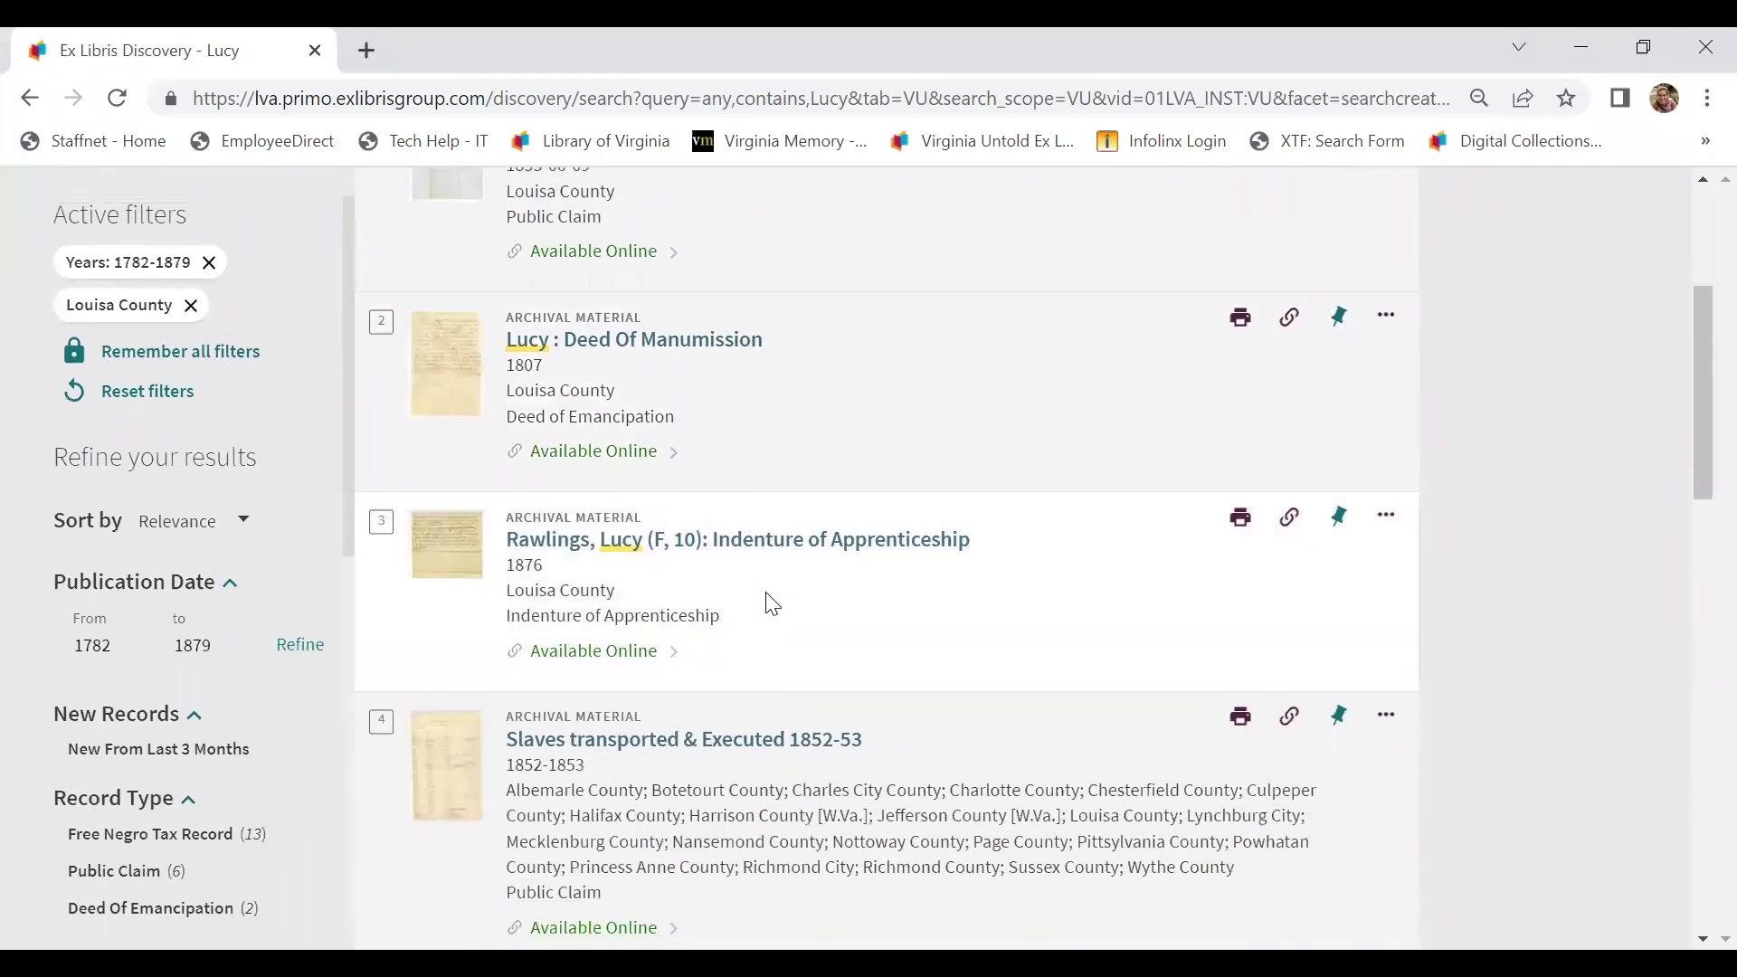
scroll(770, 604, "down", 5)
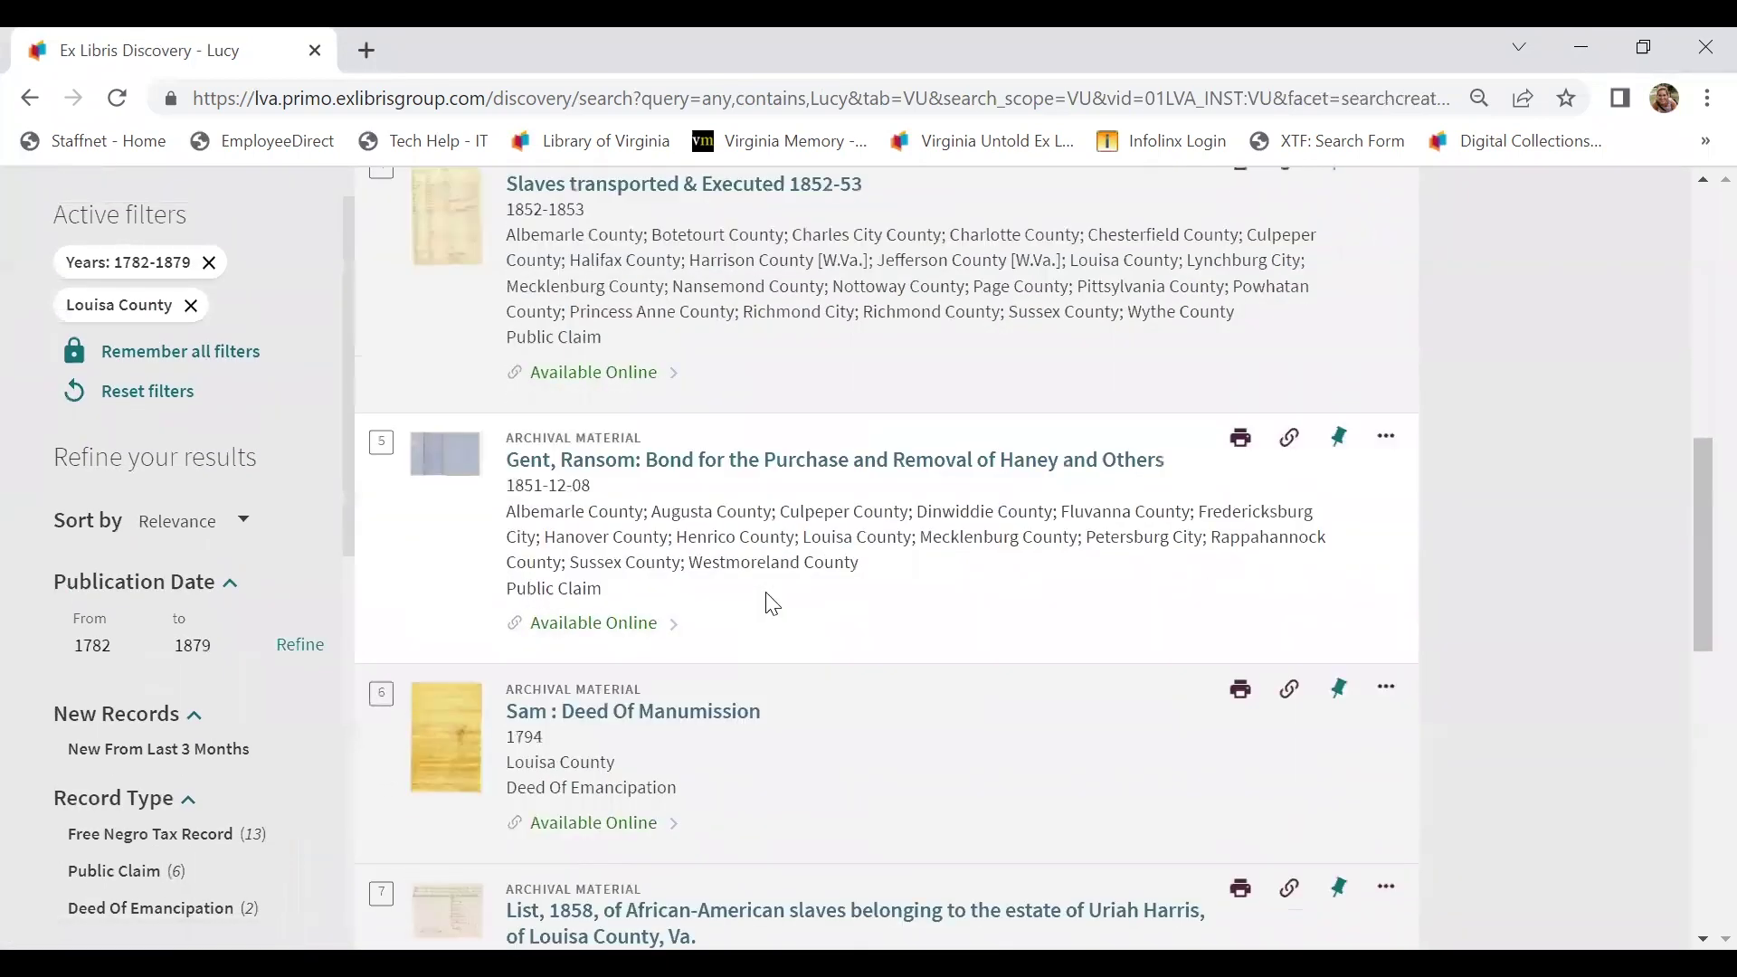
scroll(771, 605, "up", 8)
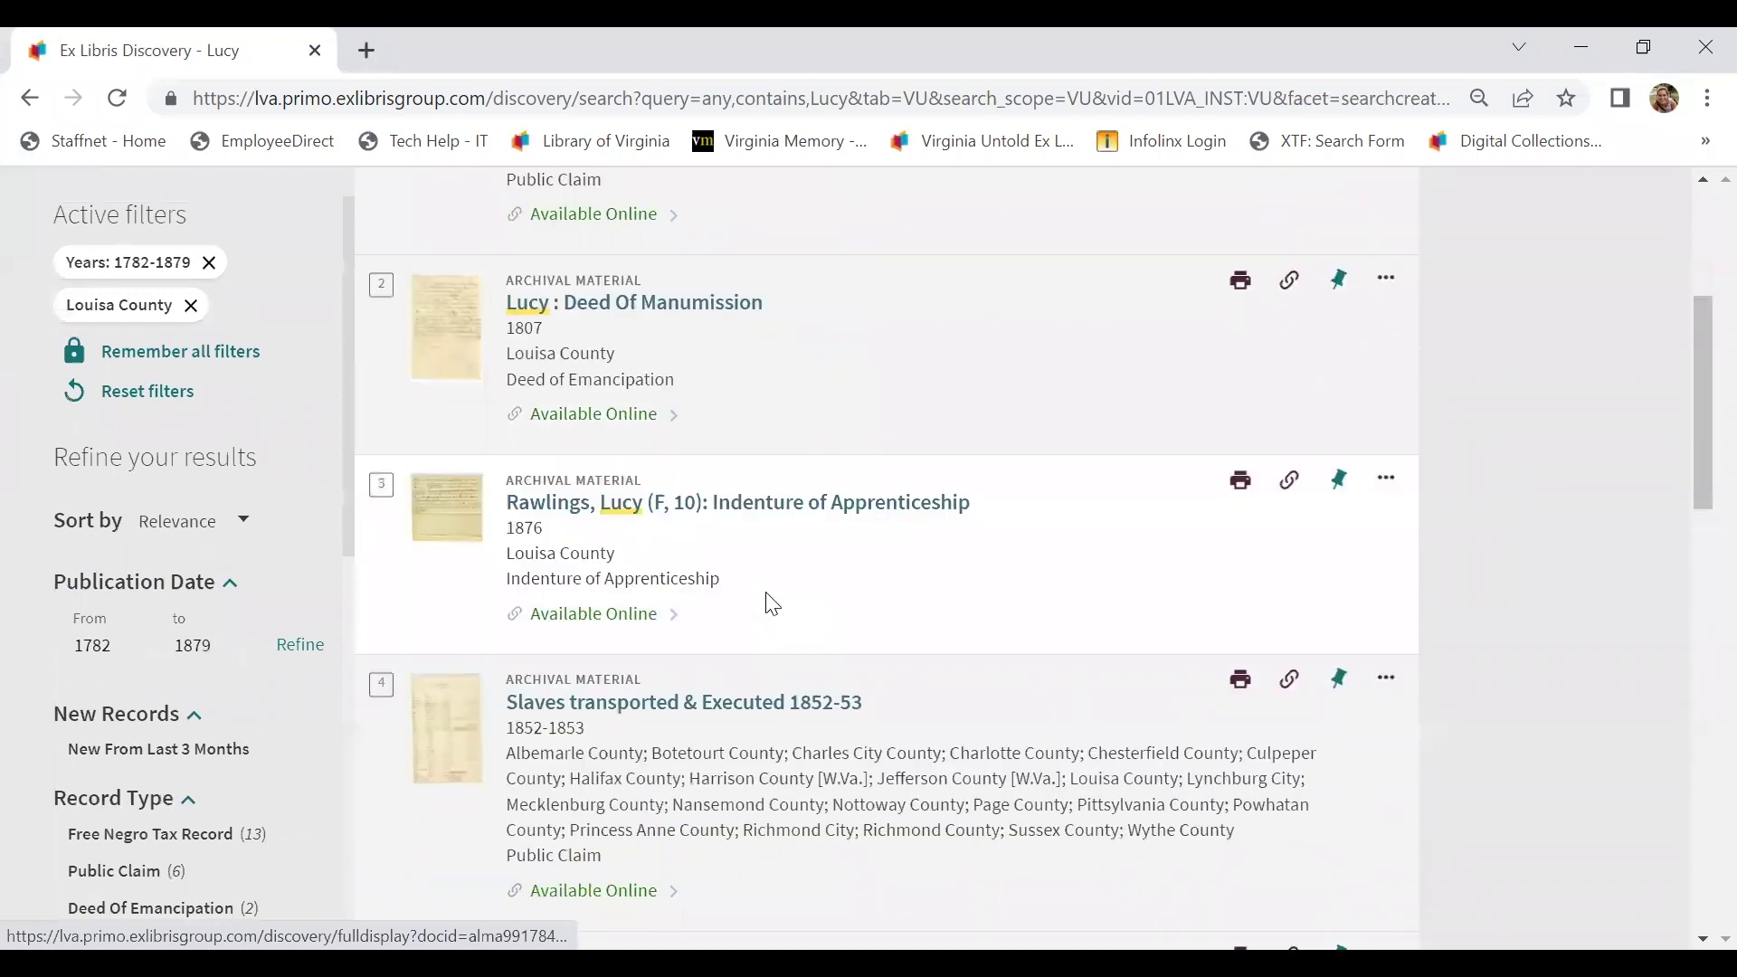
scroll(765, 592, "up", 2)
scroll(765, 591, "down", 2)
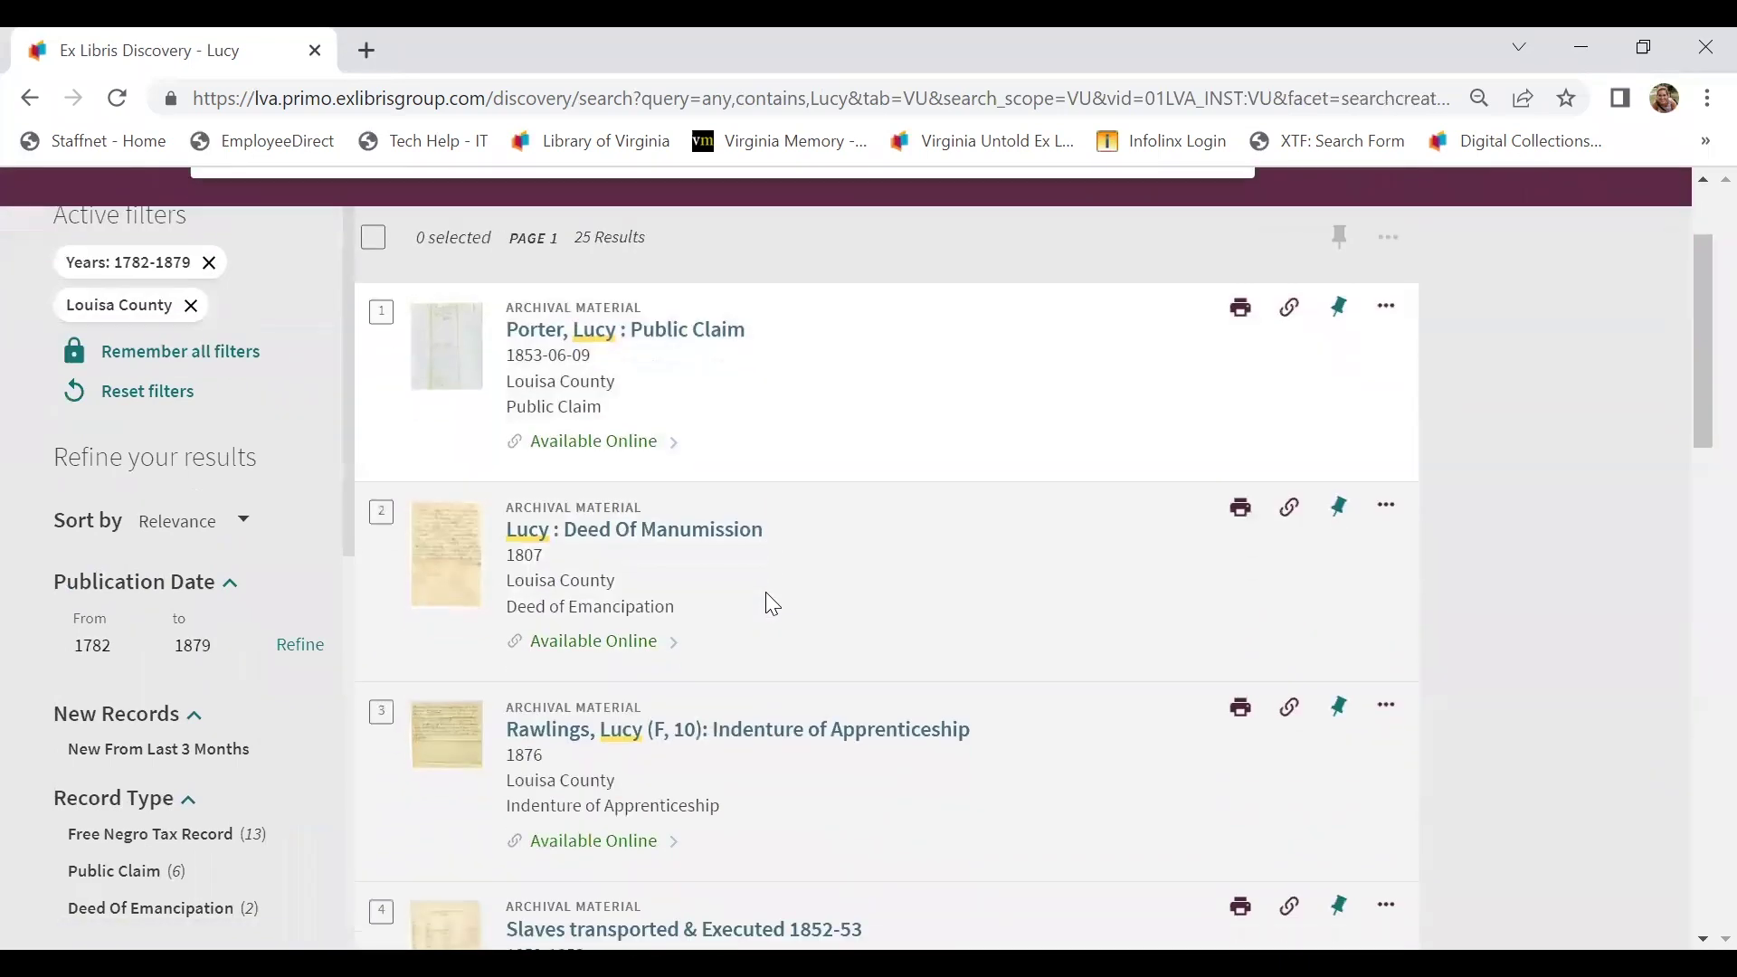
scroll(208, 674, "down", 3)
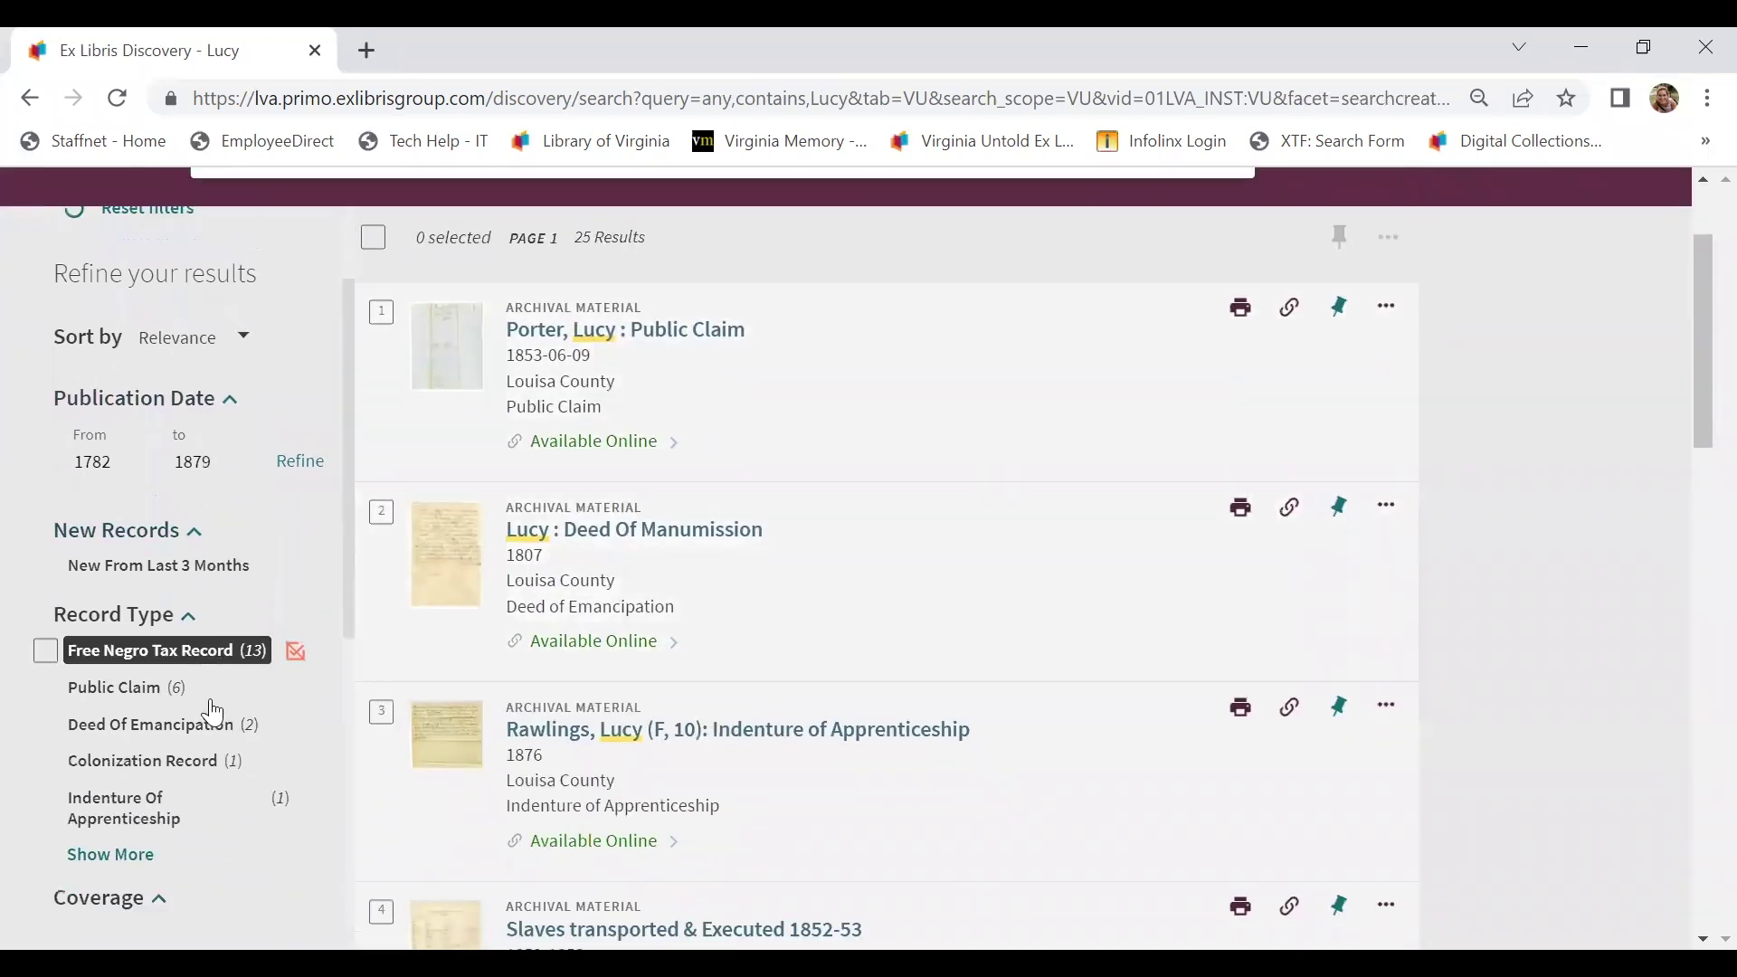
scroll(213, 698, "down", 1)
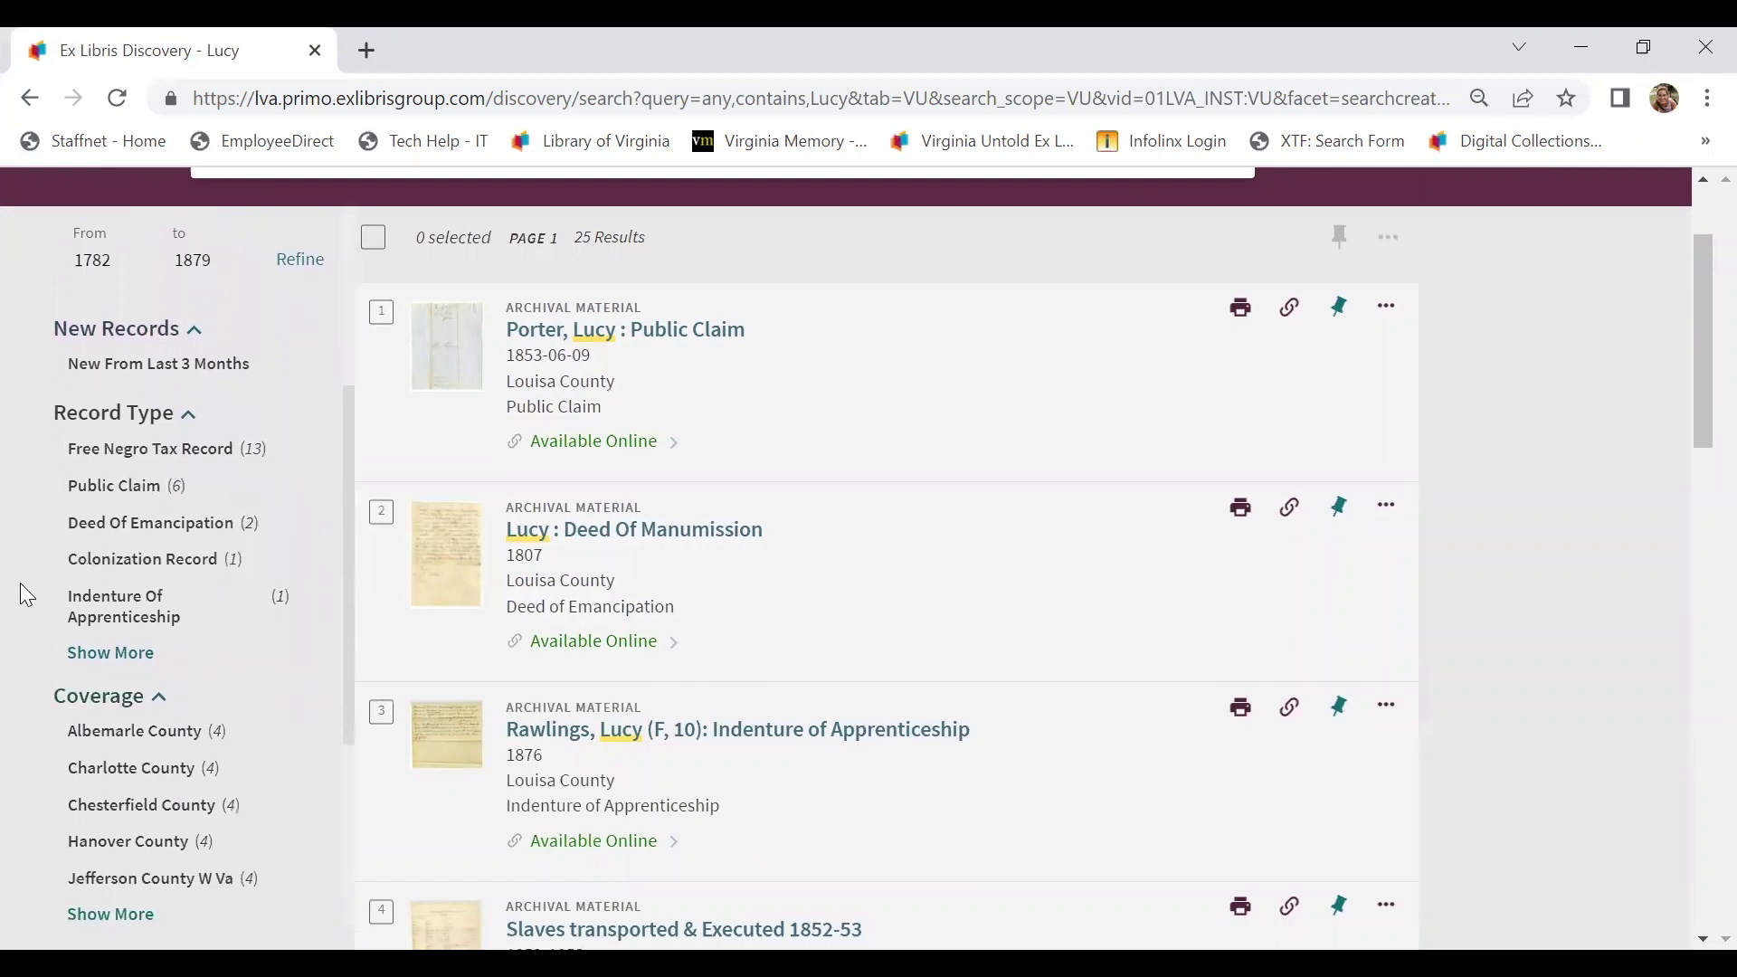
left_click(91, 663)
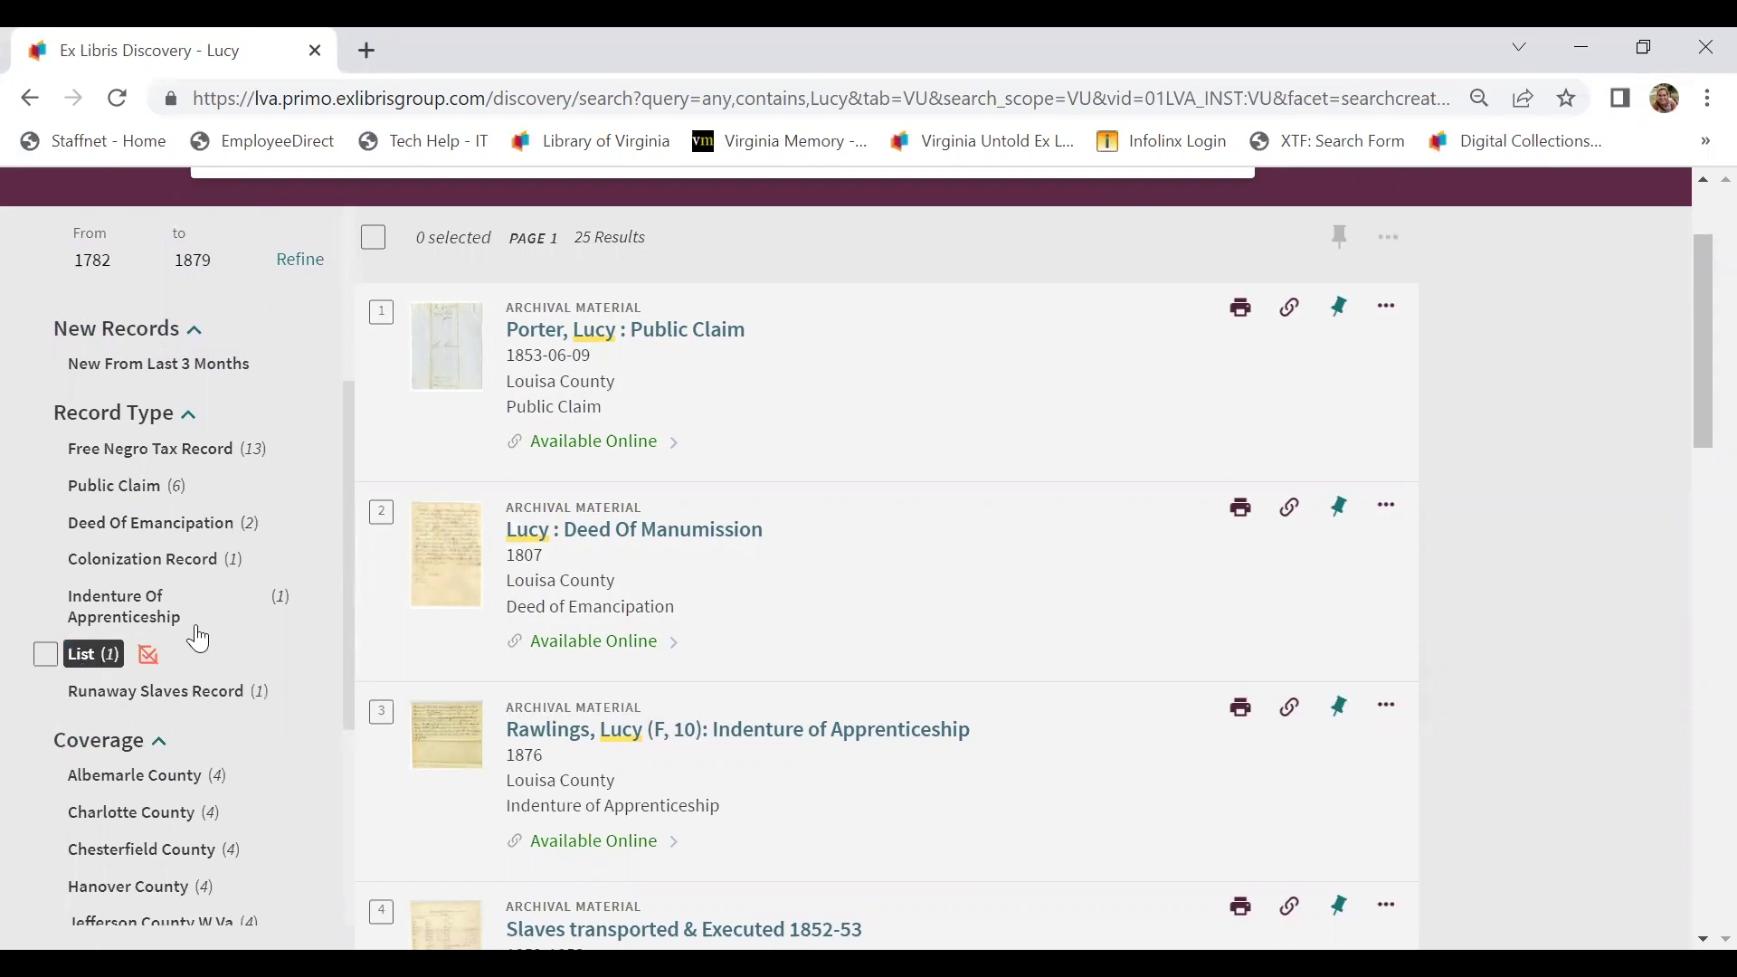
left_click(49, 523)
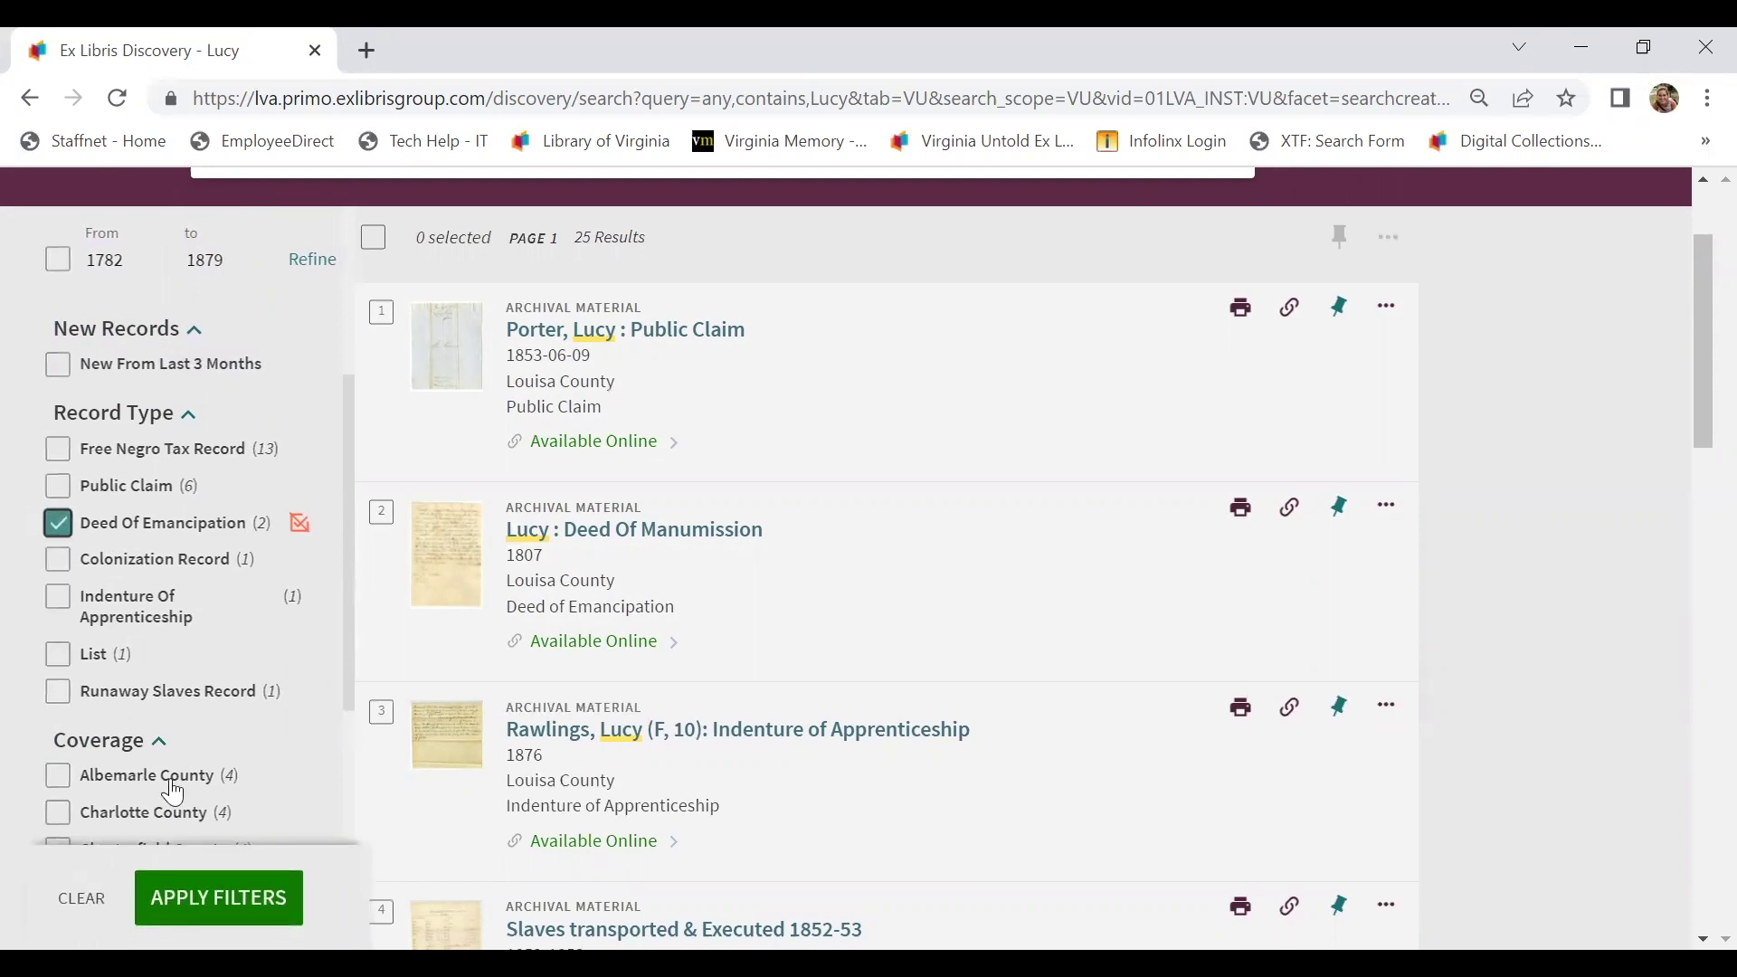
left_click(208, 896)
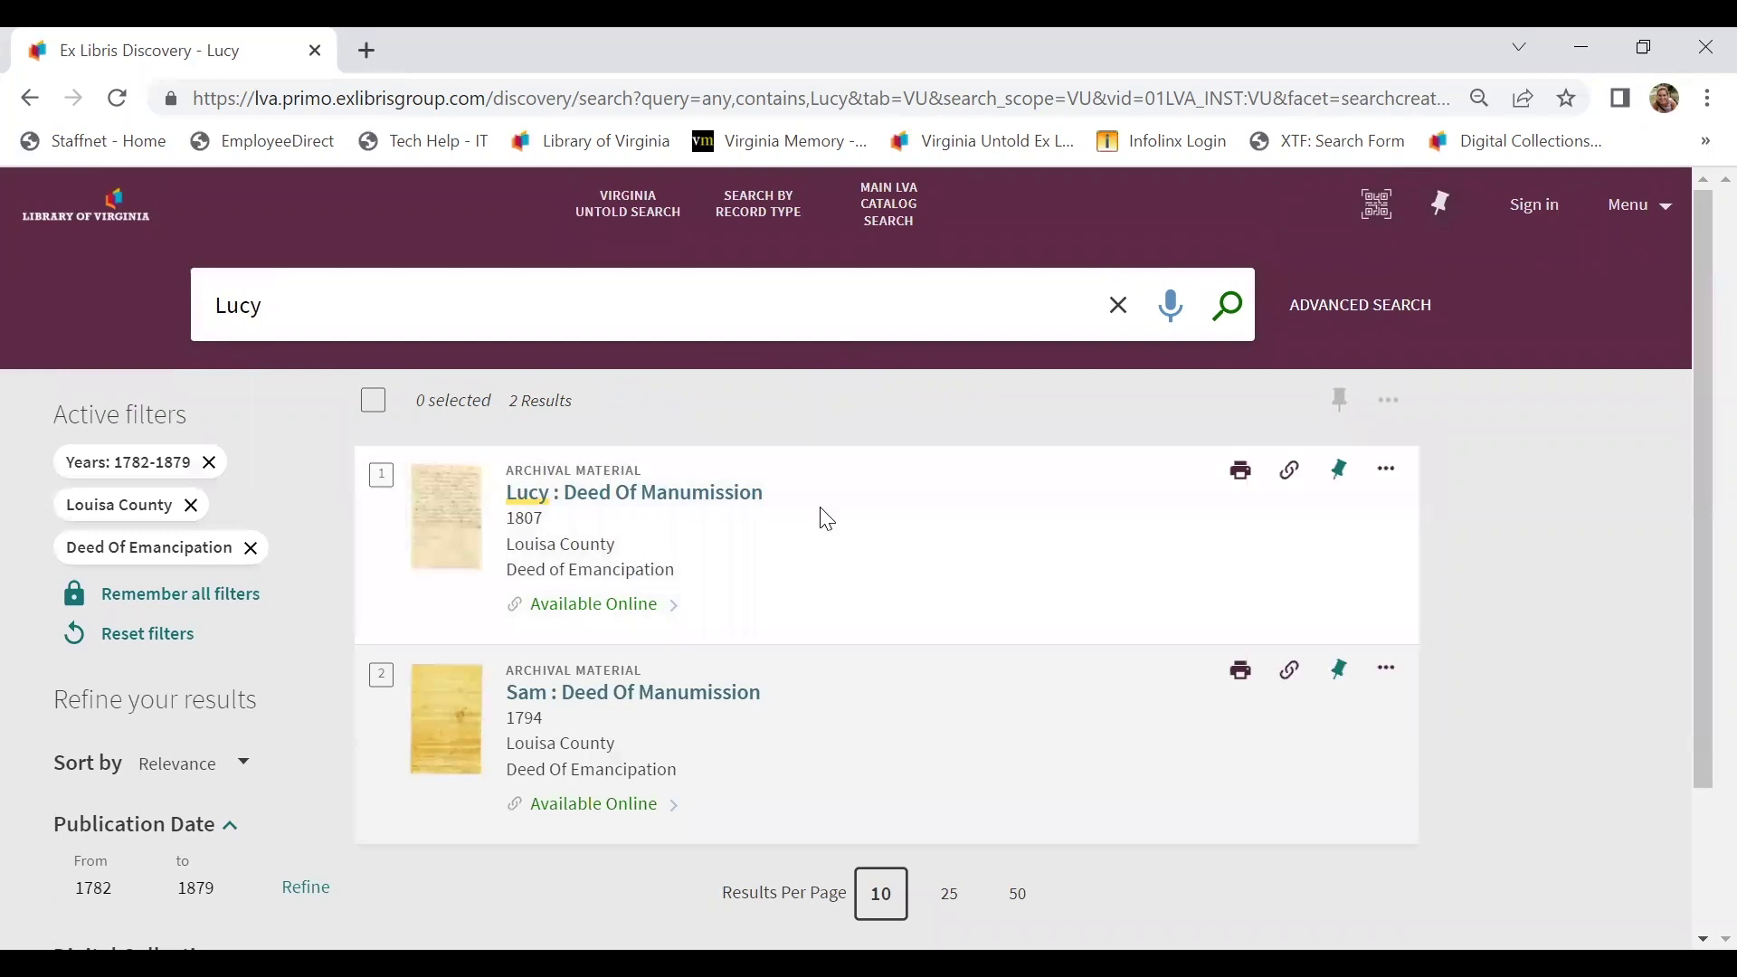
- Scroll to the two remaining Louisa deeds of manumission, Lucy (1807) and Sam (1794)
scroll(827, 519, "down", 1)
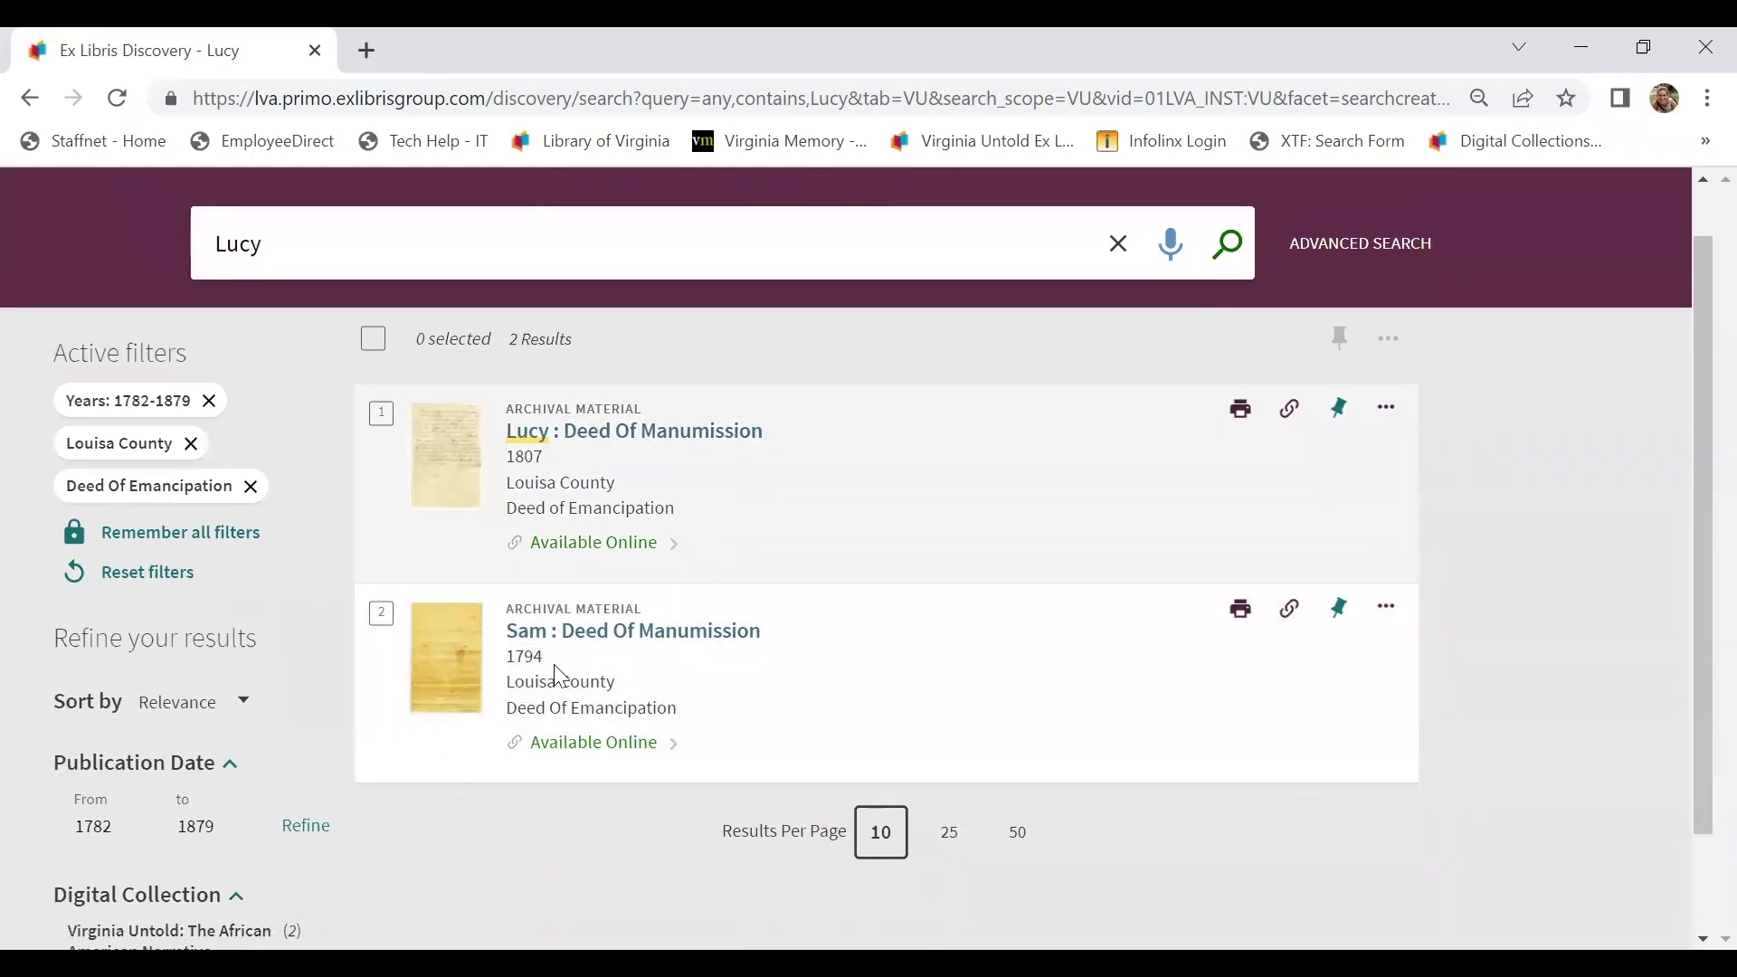
- Open the Sam : Deed Of Manumission record and follow its Rosetta Repository link
left_click(605, 637)
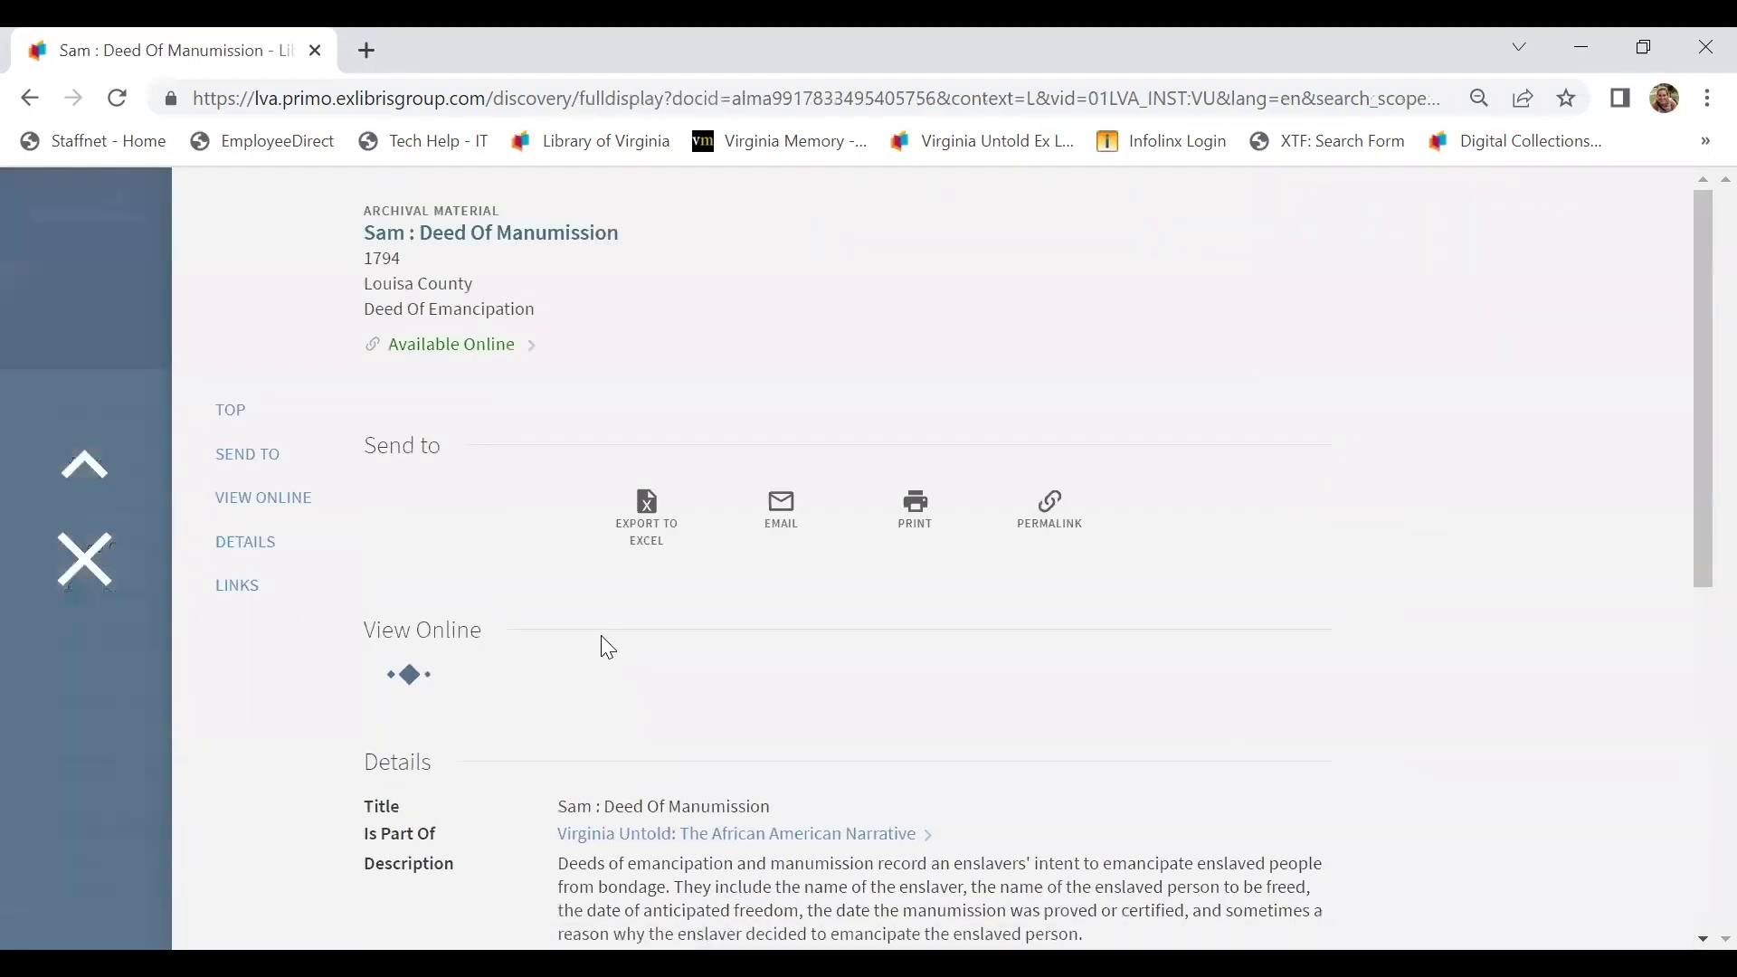
scroll(601, 636, "down", 6)
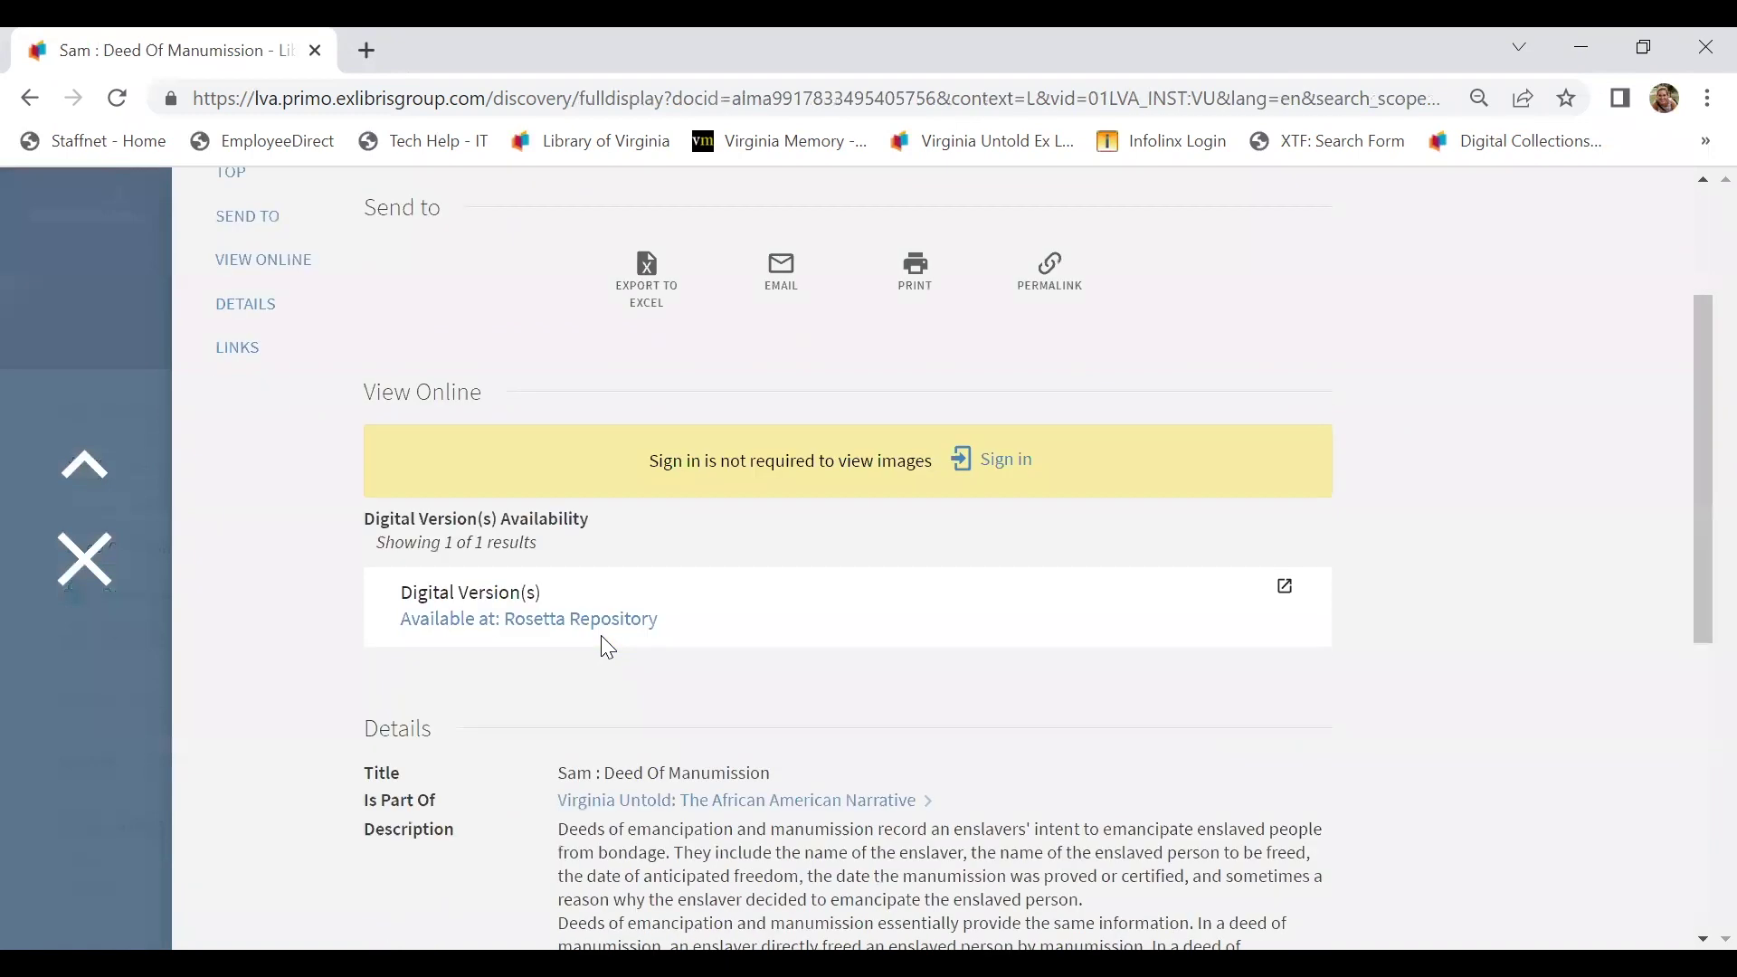
scroll(678, 579, "down", 1)
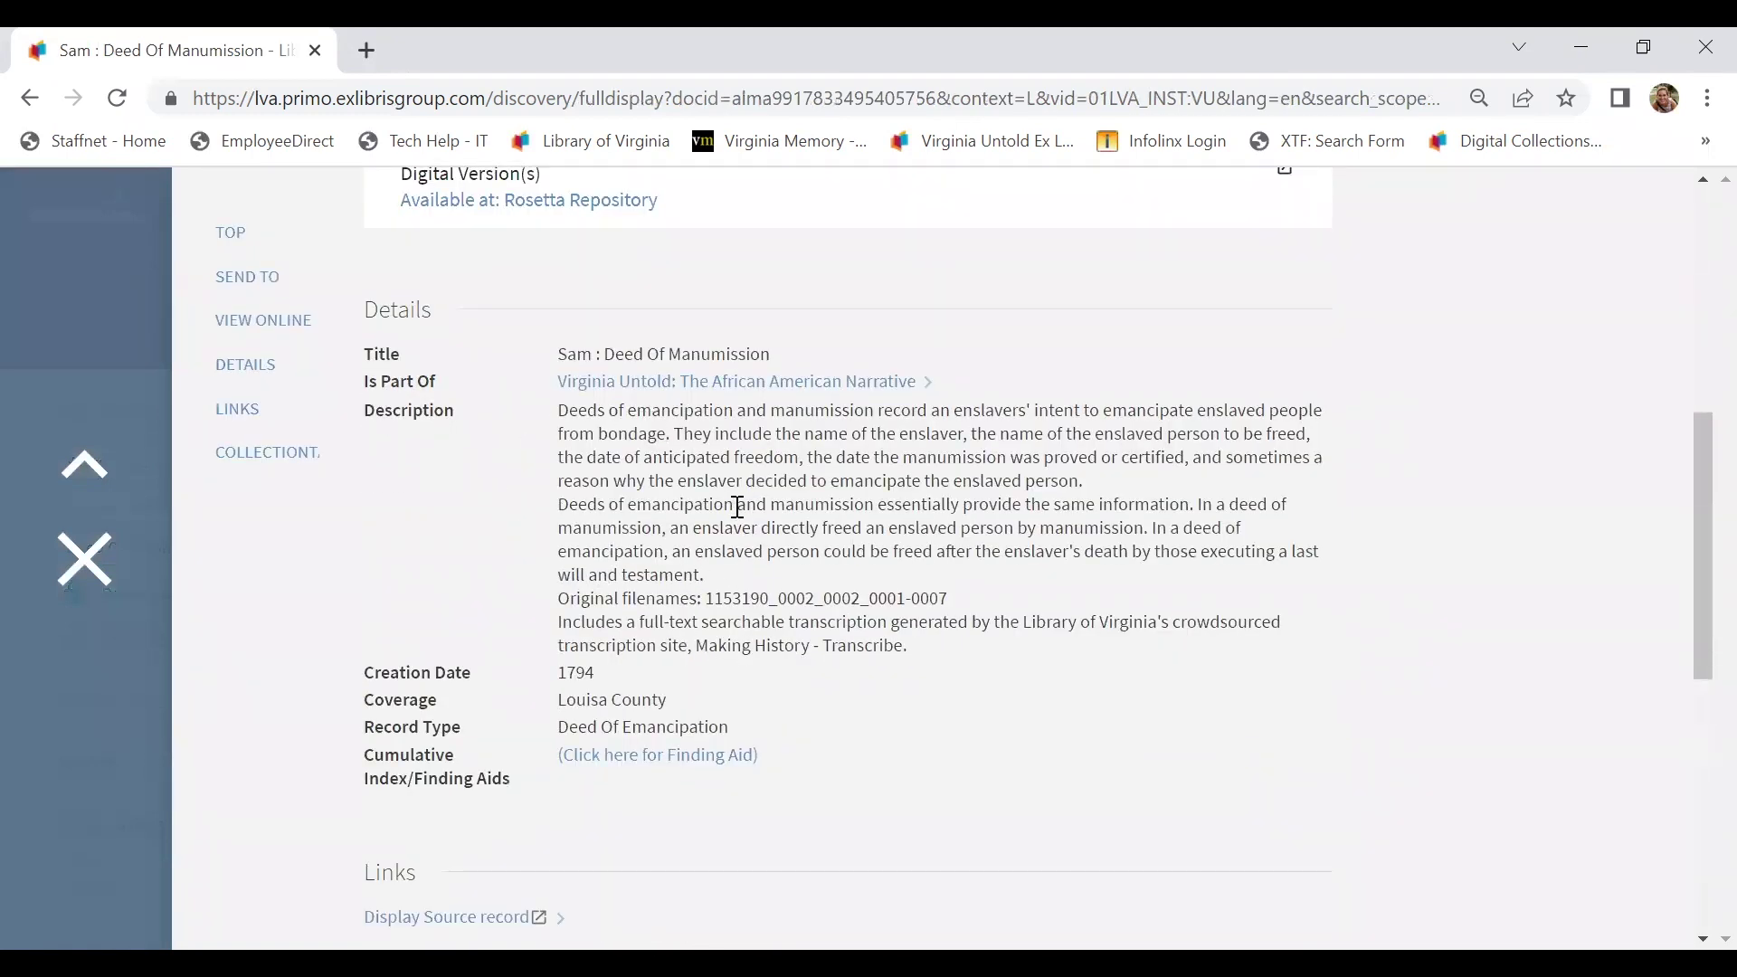
scroll(736, 506, "down", 1)
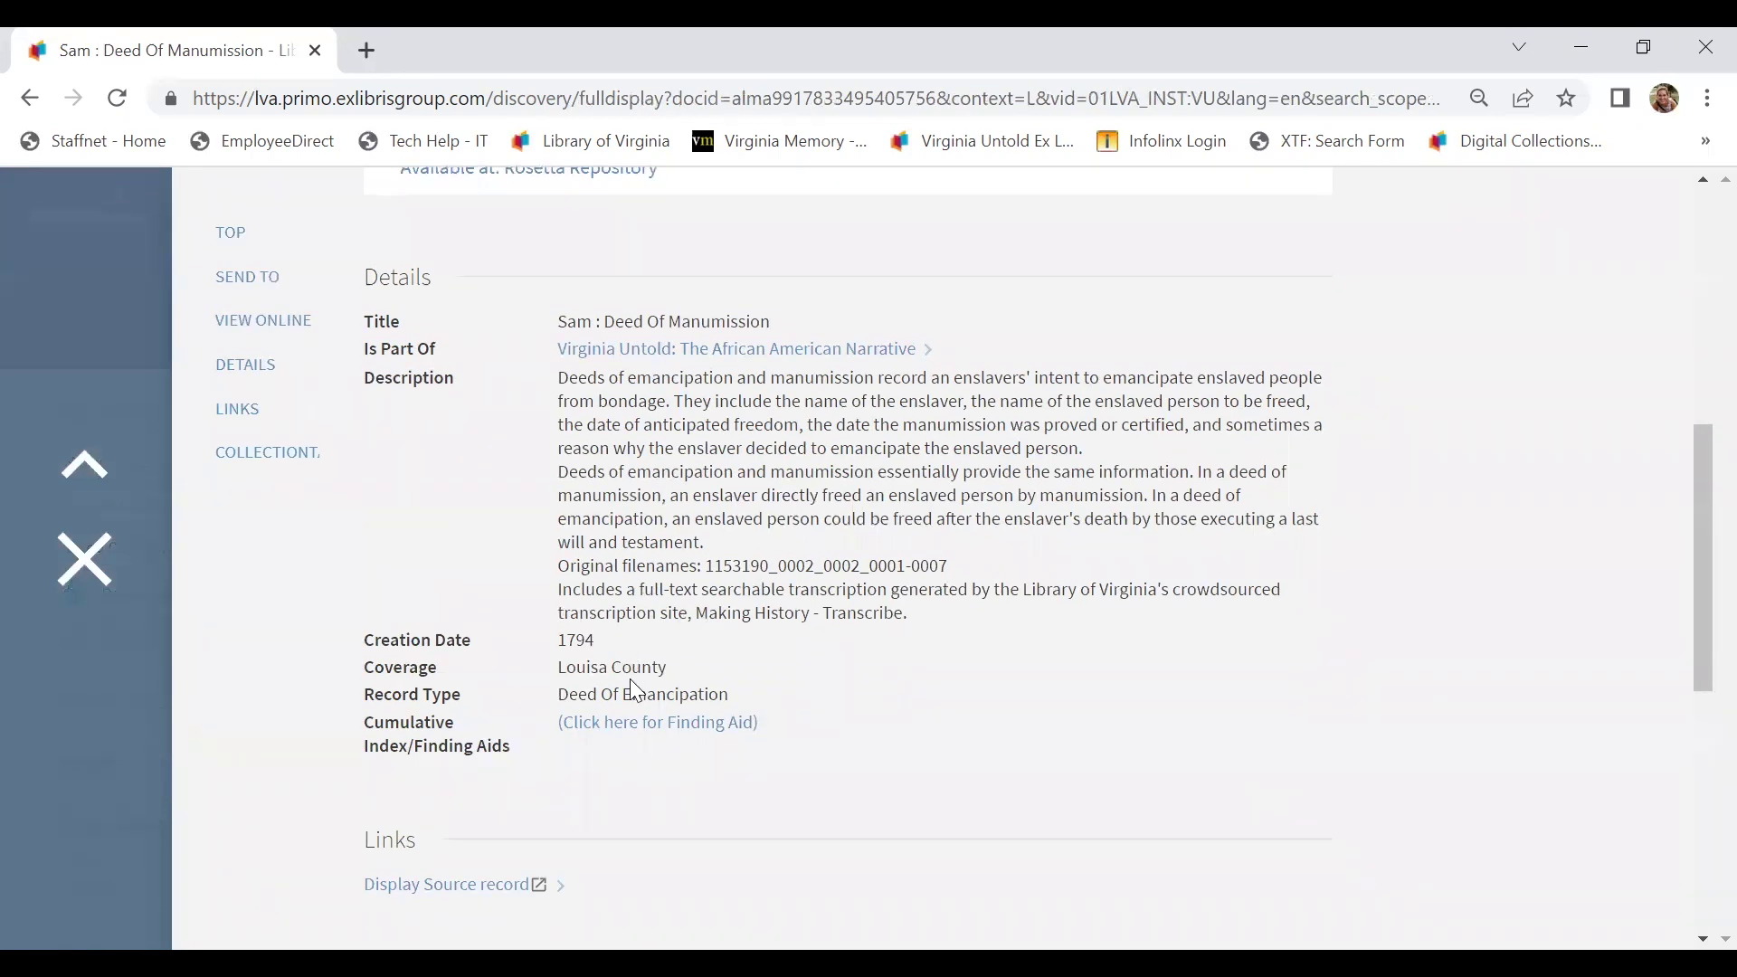
scroll(667, 637, "up", 4)
scroll(673, 648, "up", 1)
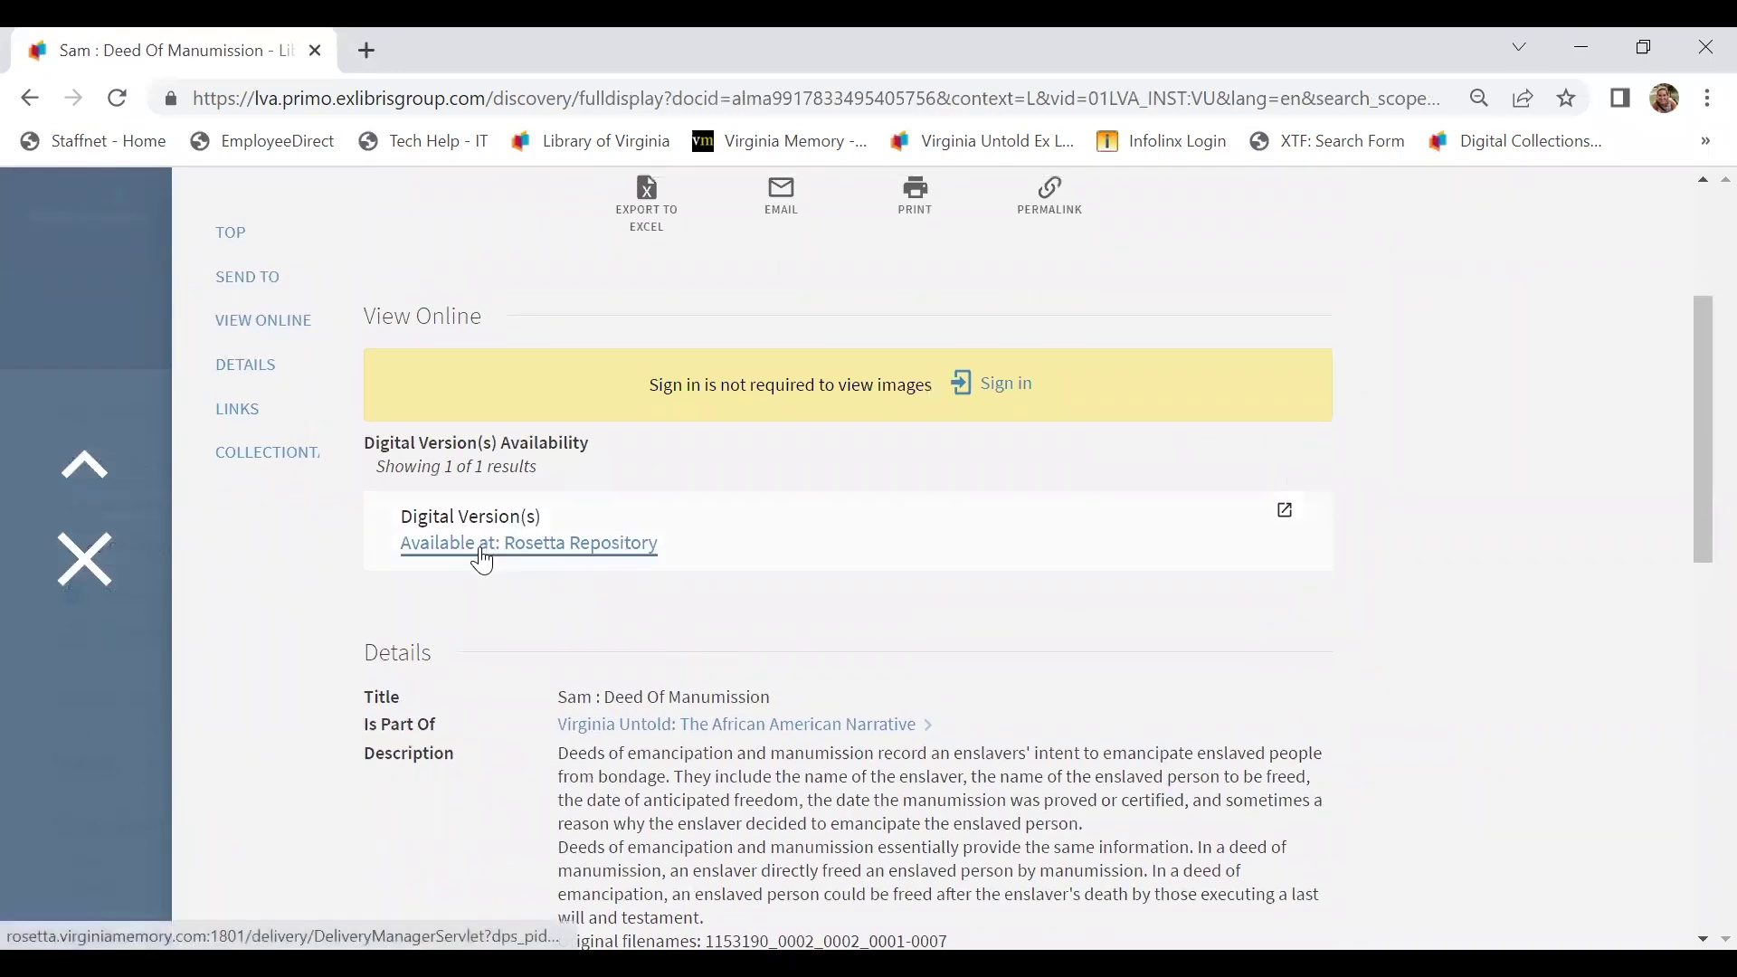
left_click(479, 546)
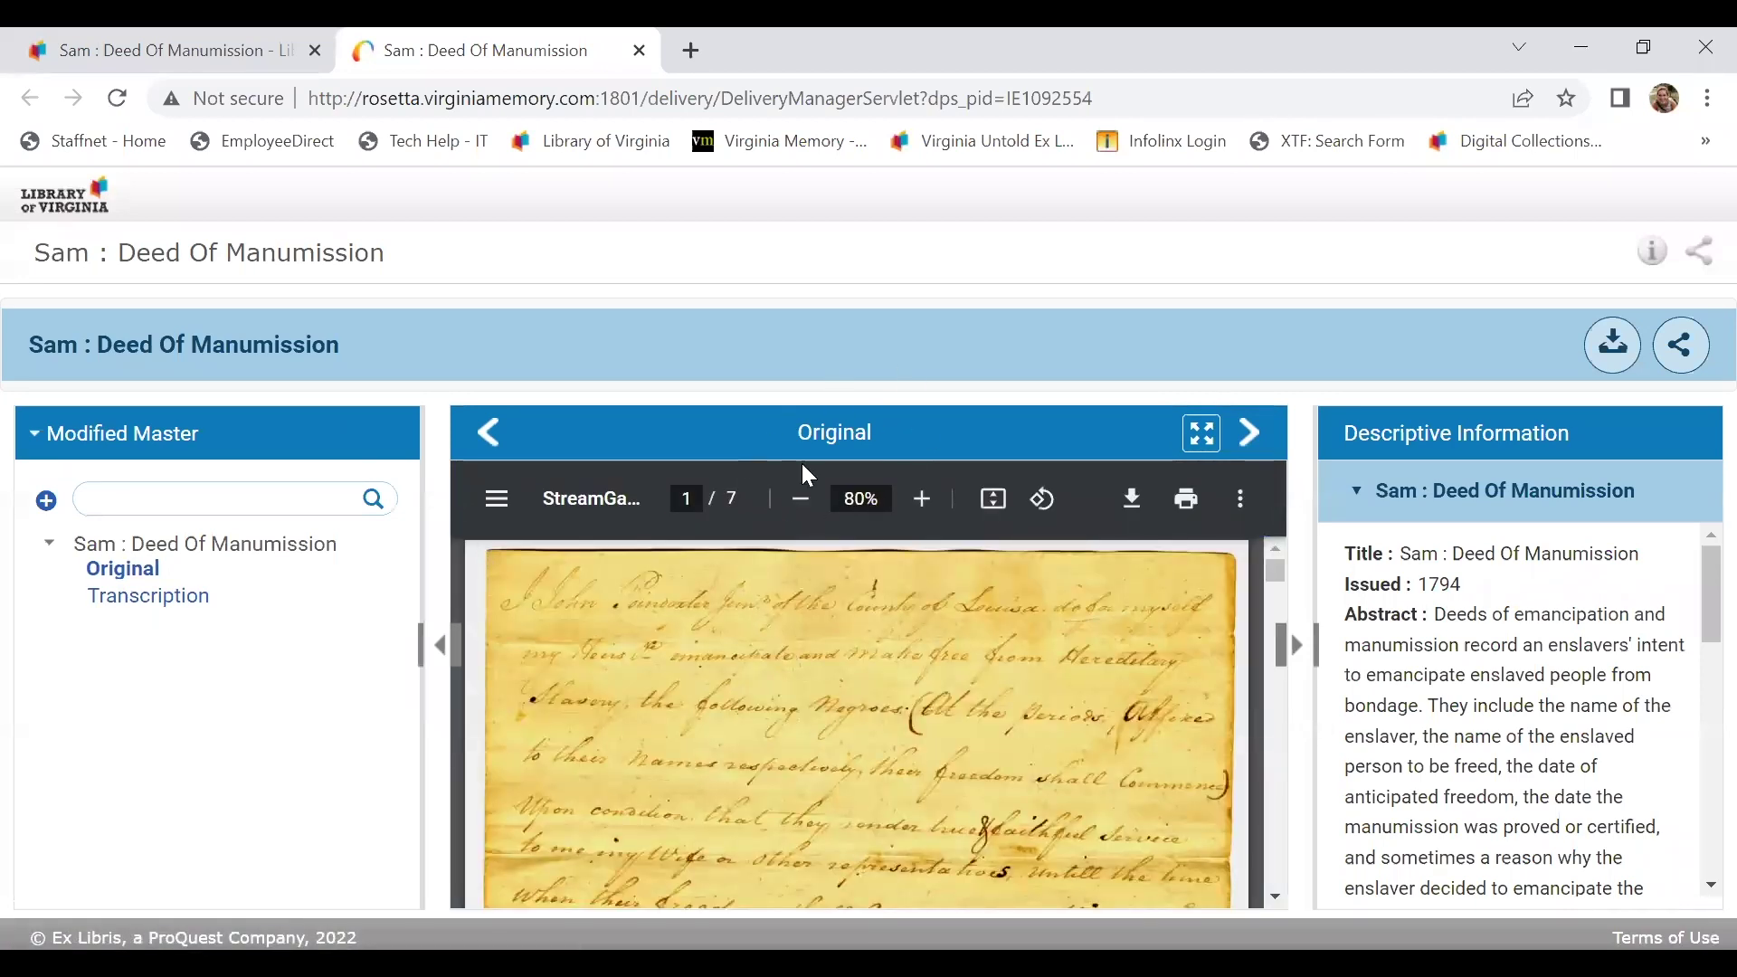
- Scroll through the pages of Sam's handwritten 1794 original deed
scroll(863, 698, "down", 3)
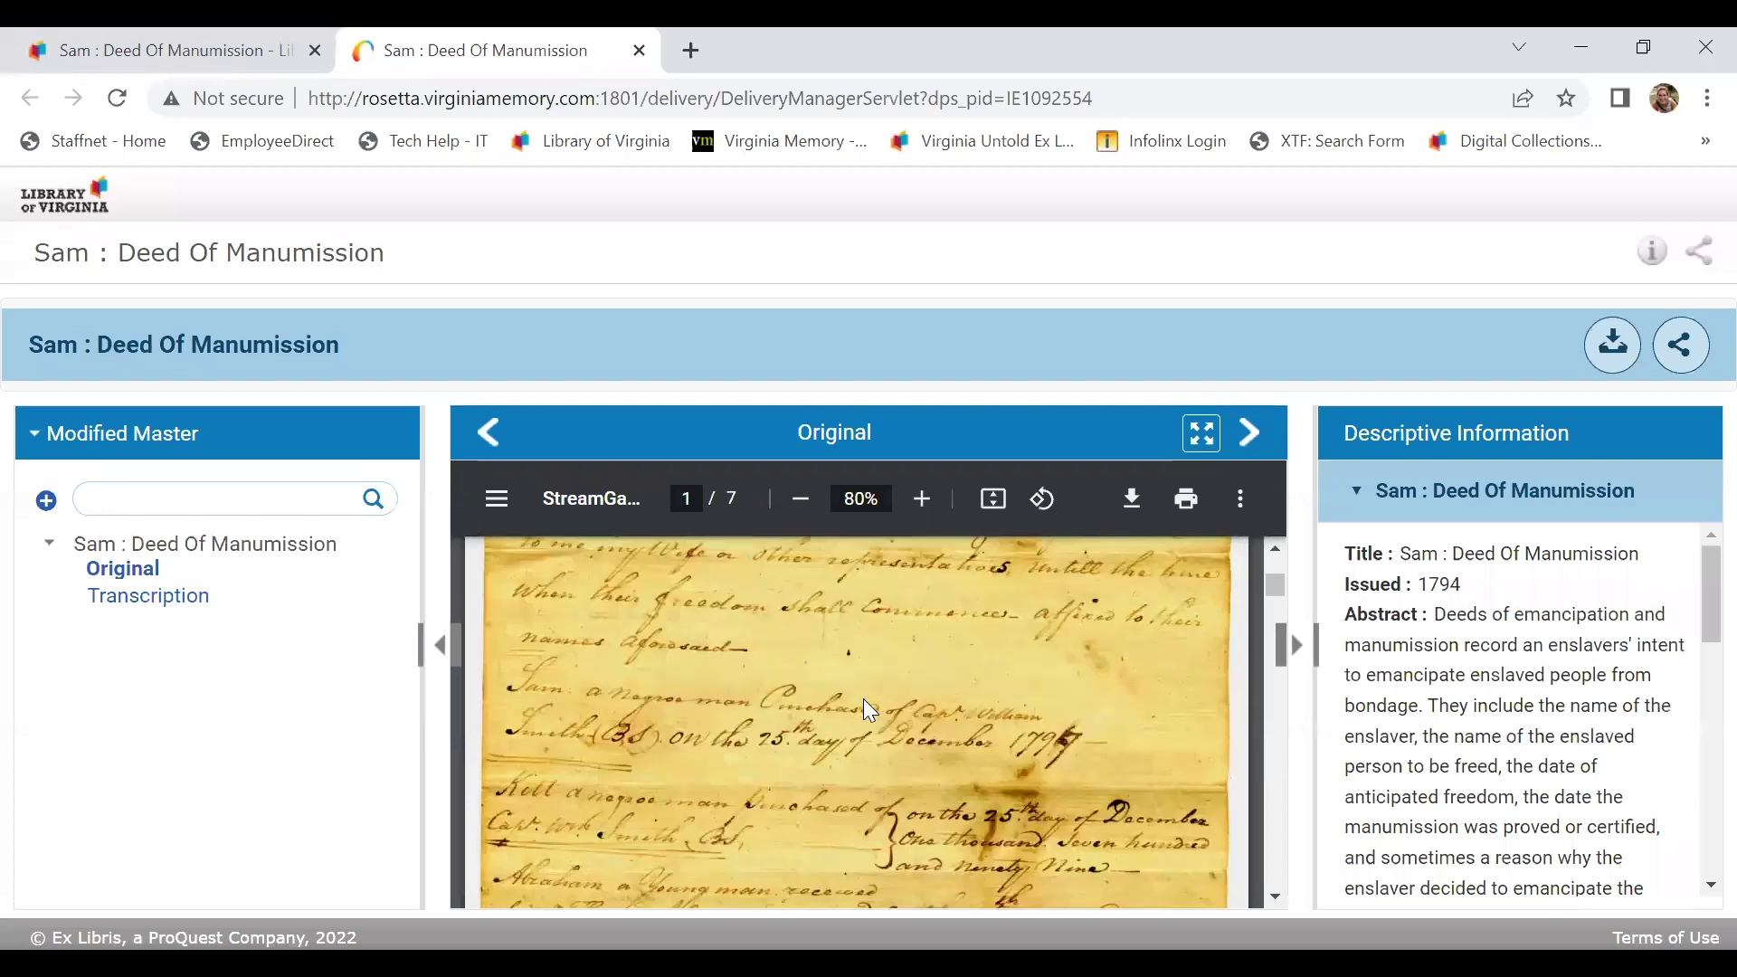
scroll(871, 711, "down", 9)
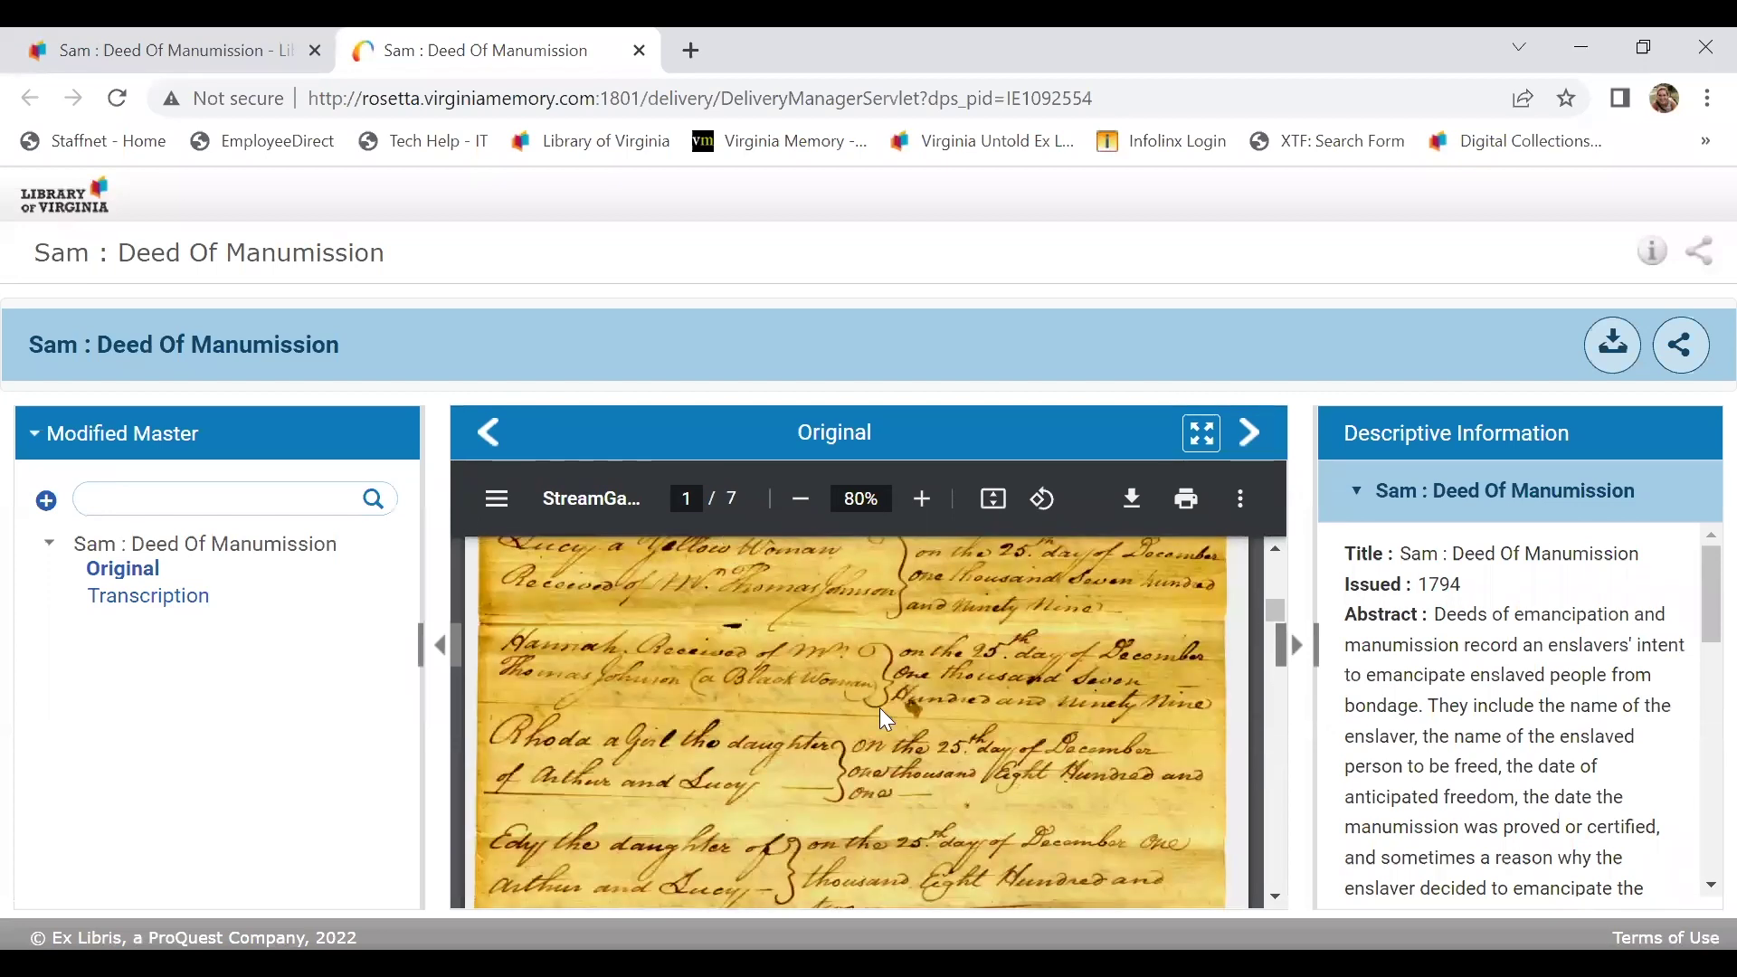
scroll(881, 710, "down", 10)
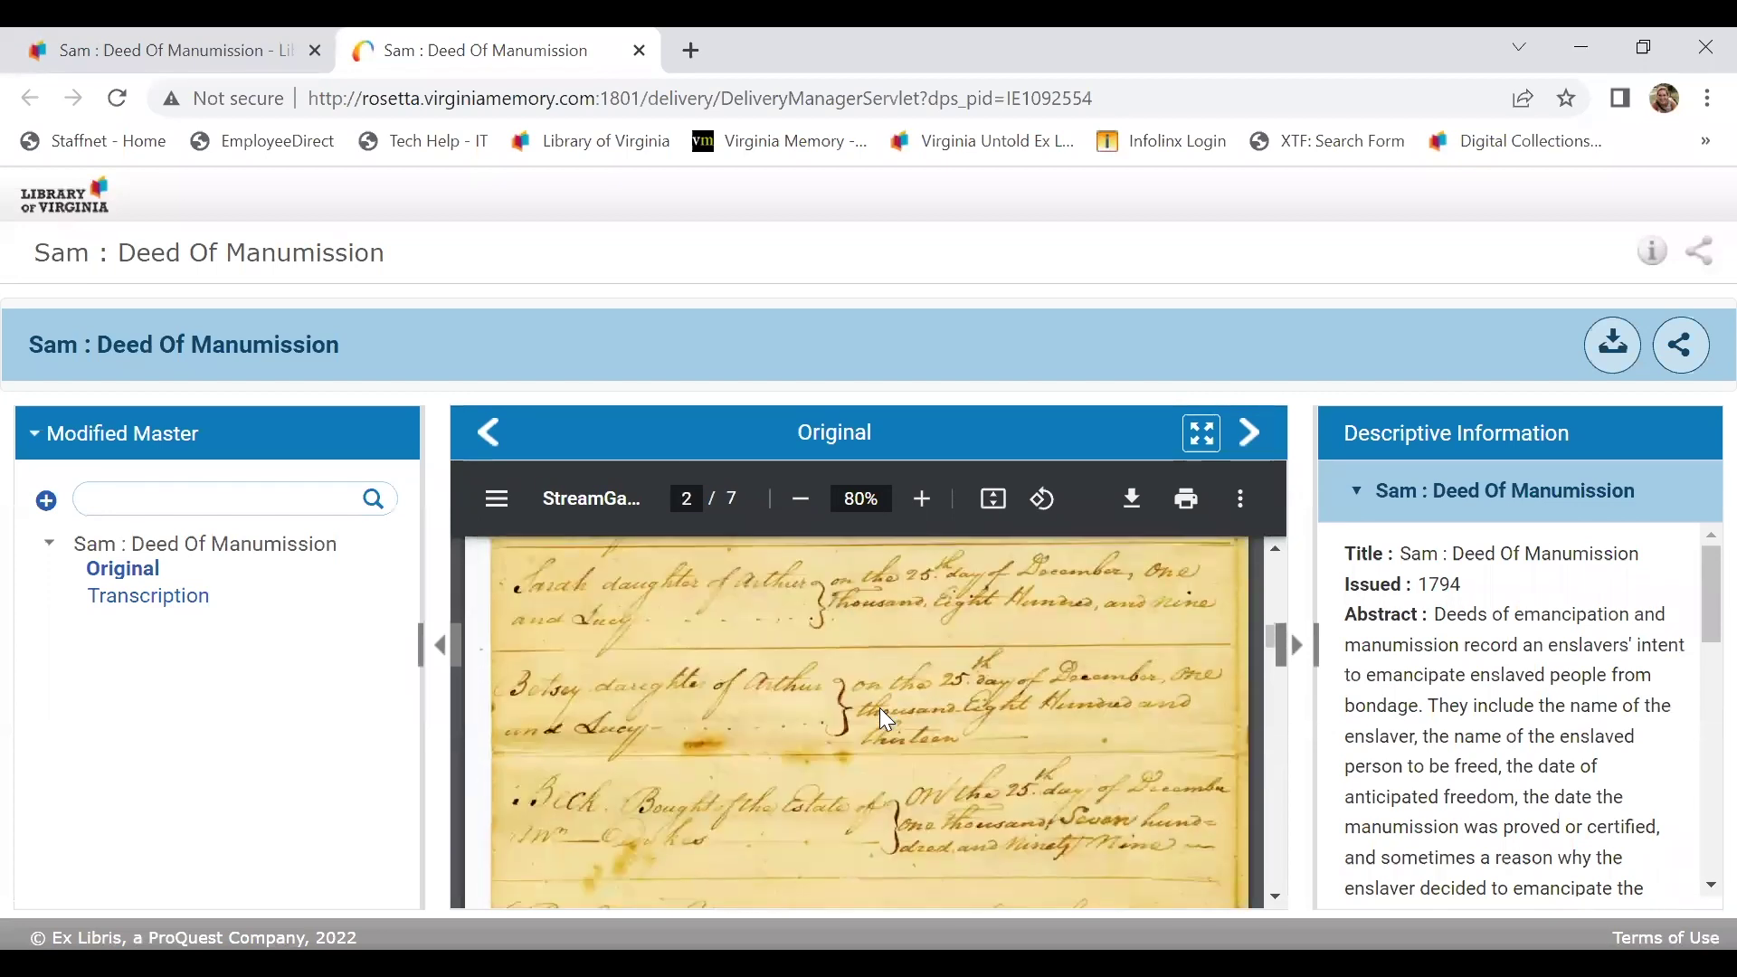
scroll(885, 719, "down", 10)
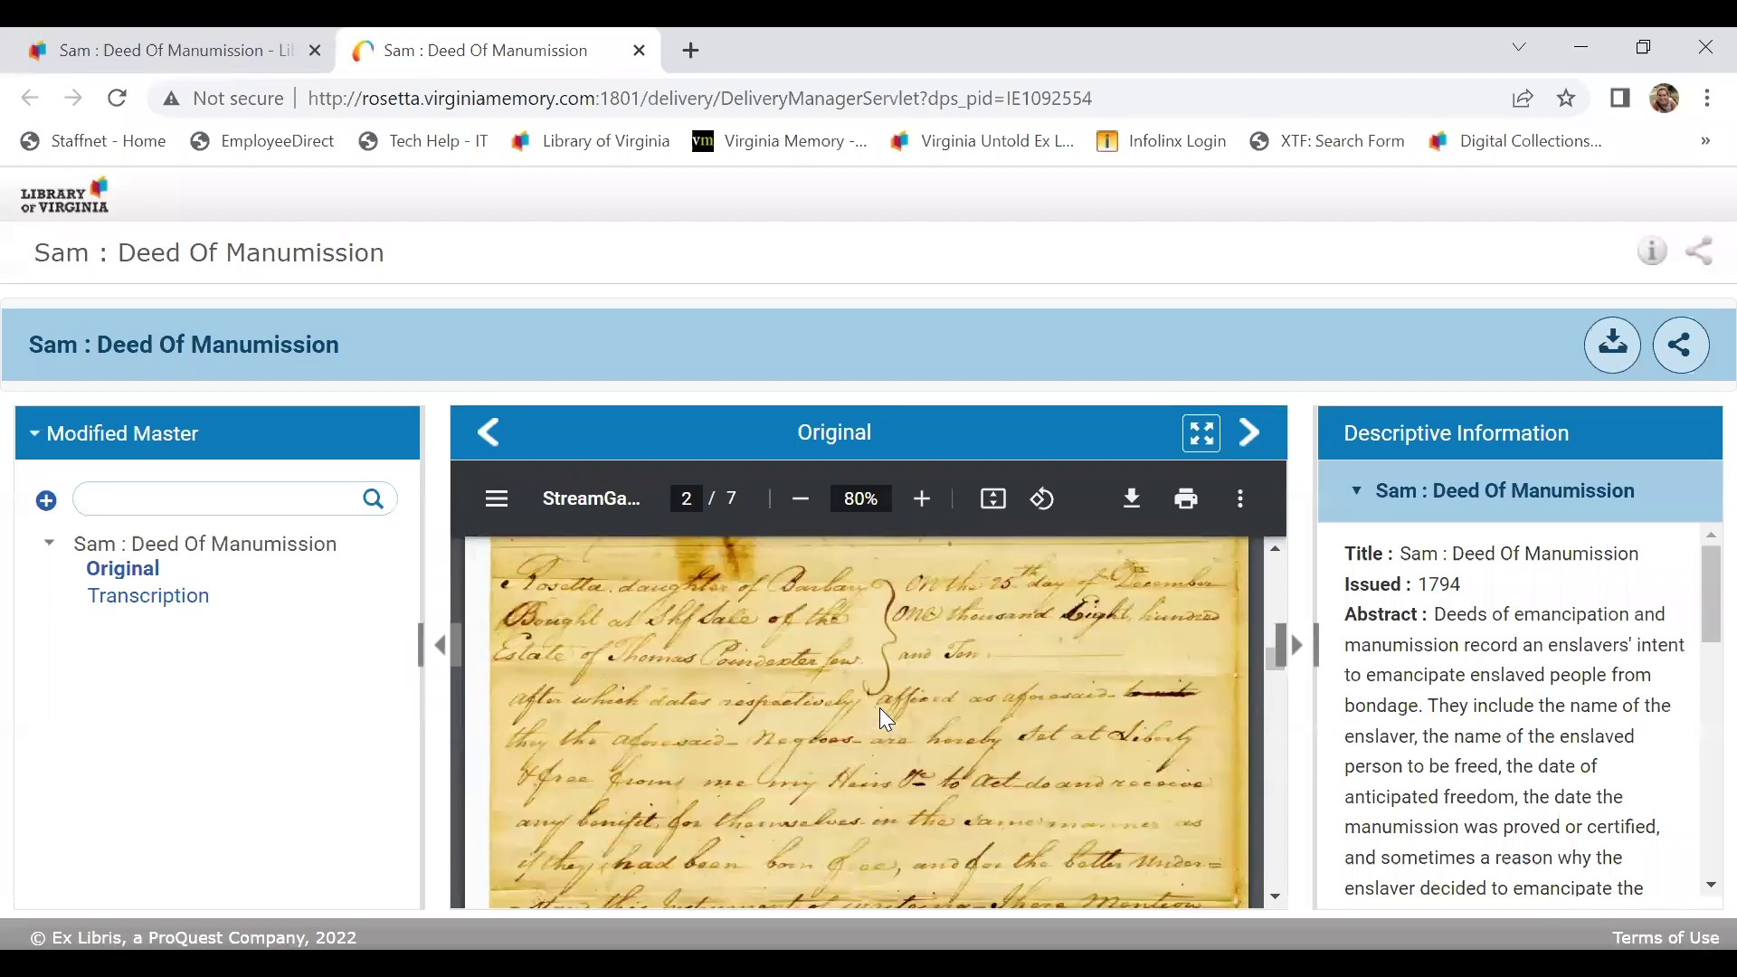
scroll(880, 710, "down", 10)
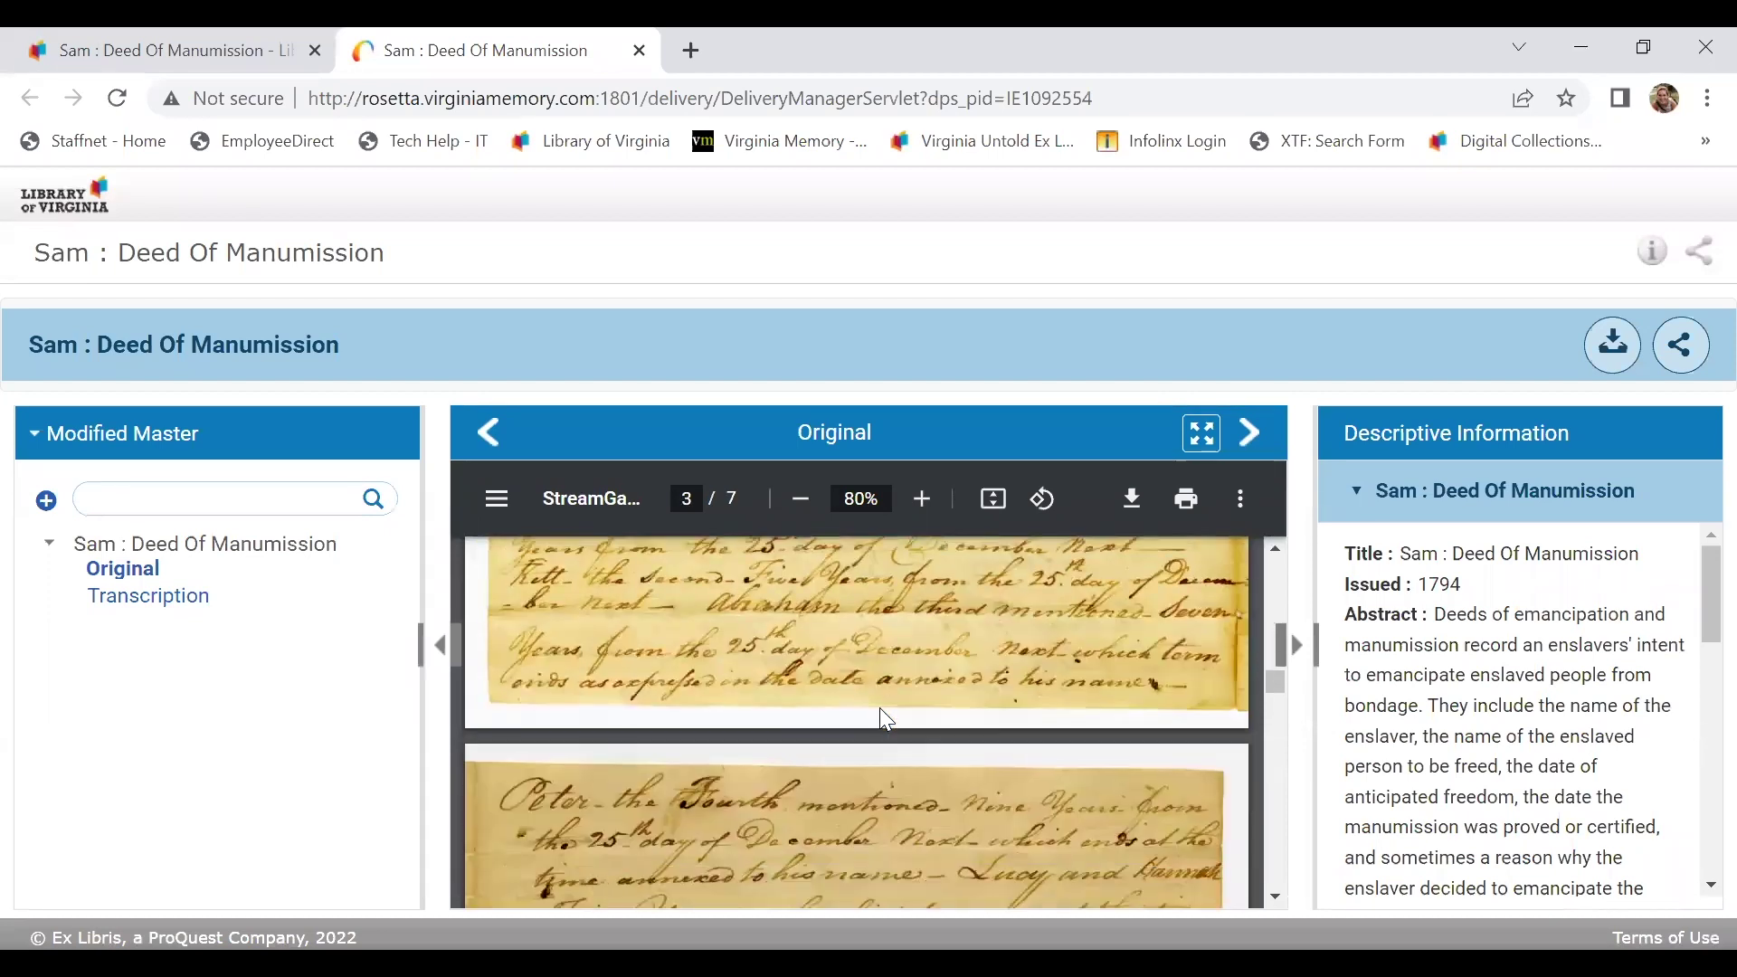
scroll(880, 708, "down", 8)
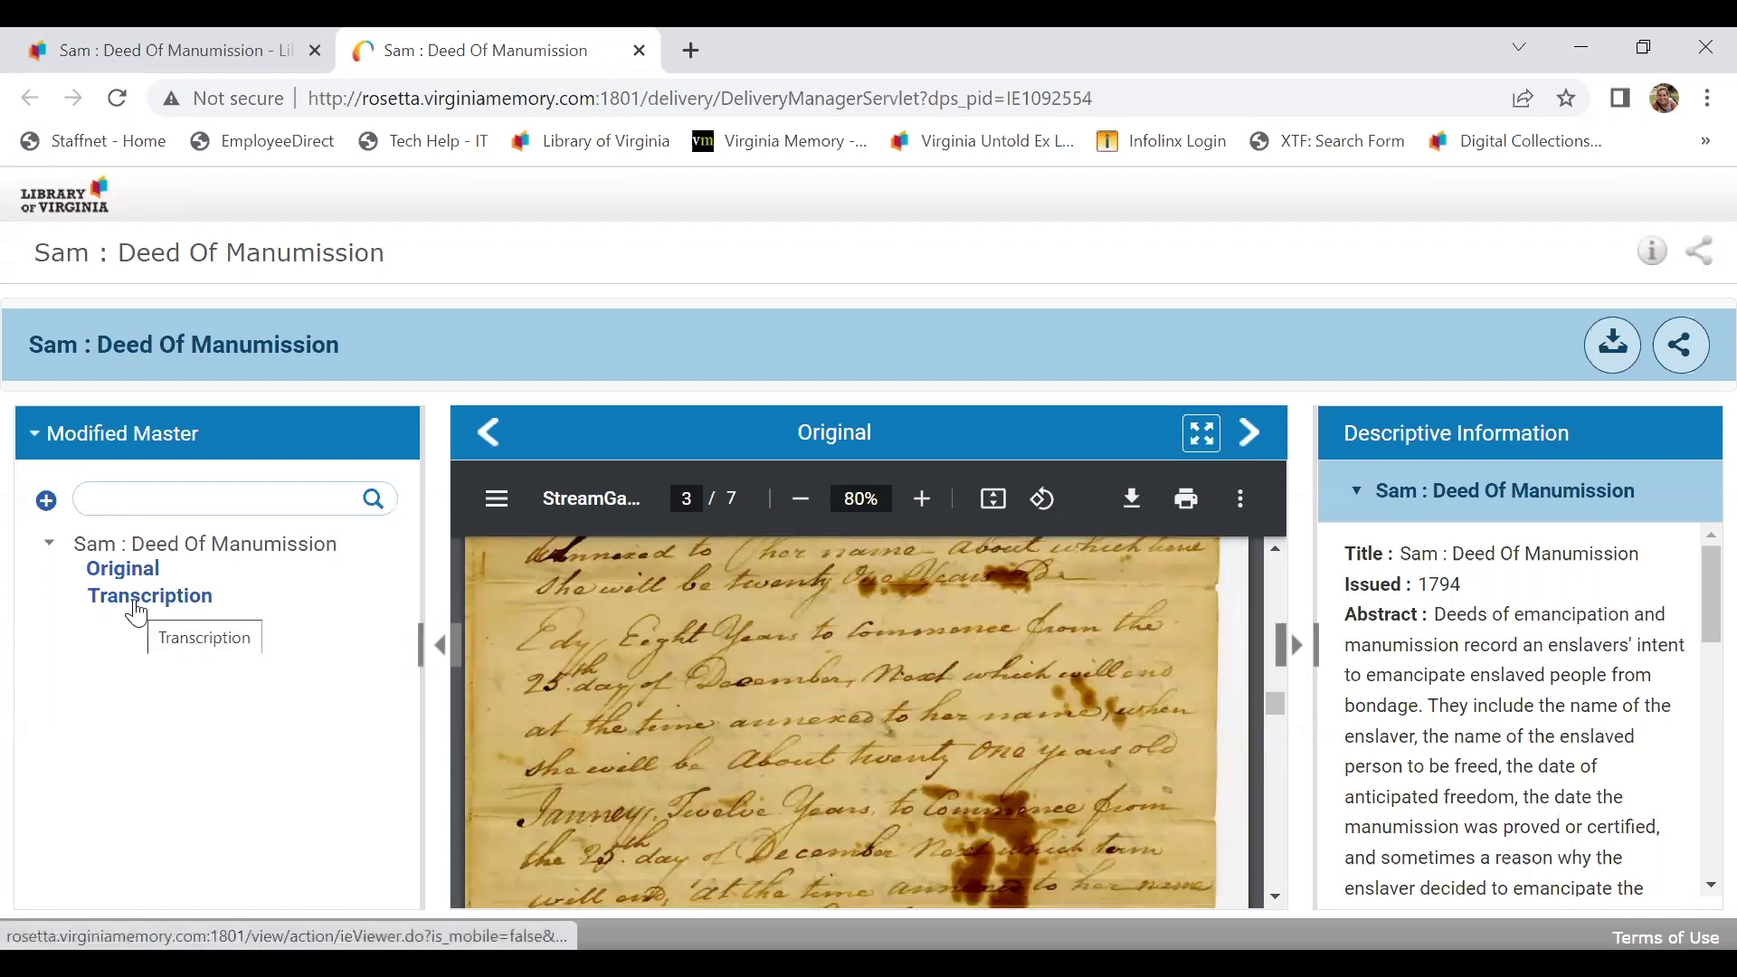
- Switch the viewer to the deed's typed Transcription
left_click(137, 599)
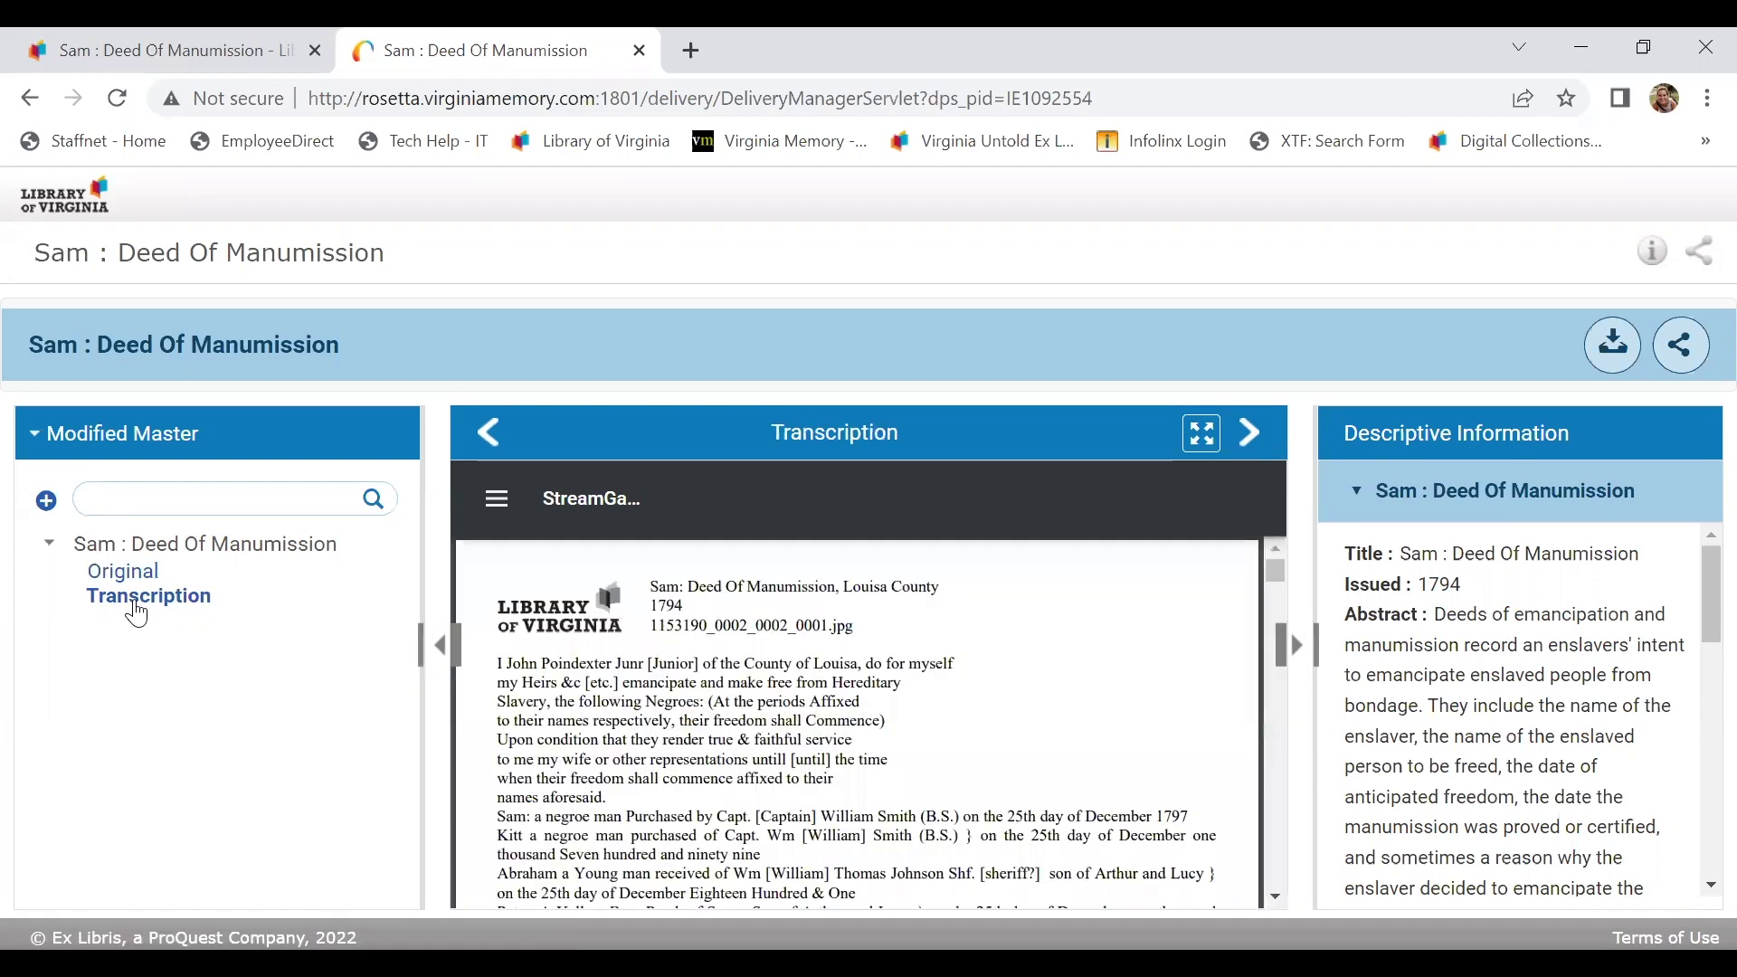
scroll(680, 739, "down", 1)
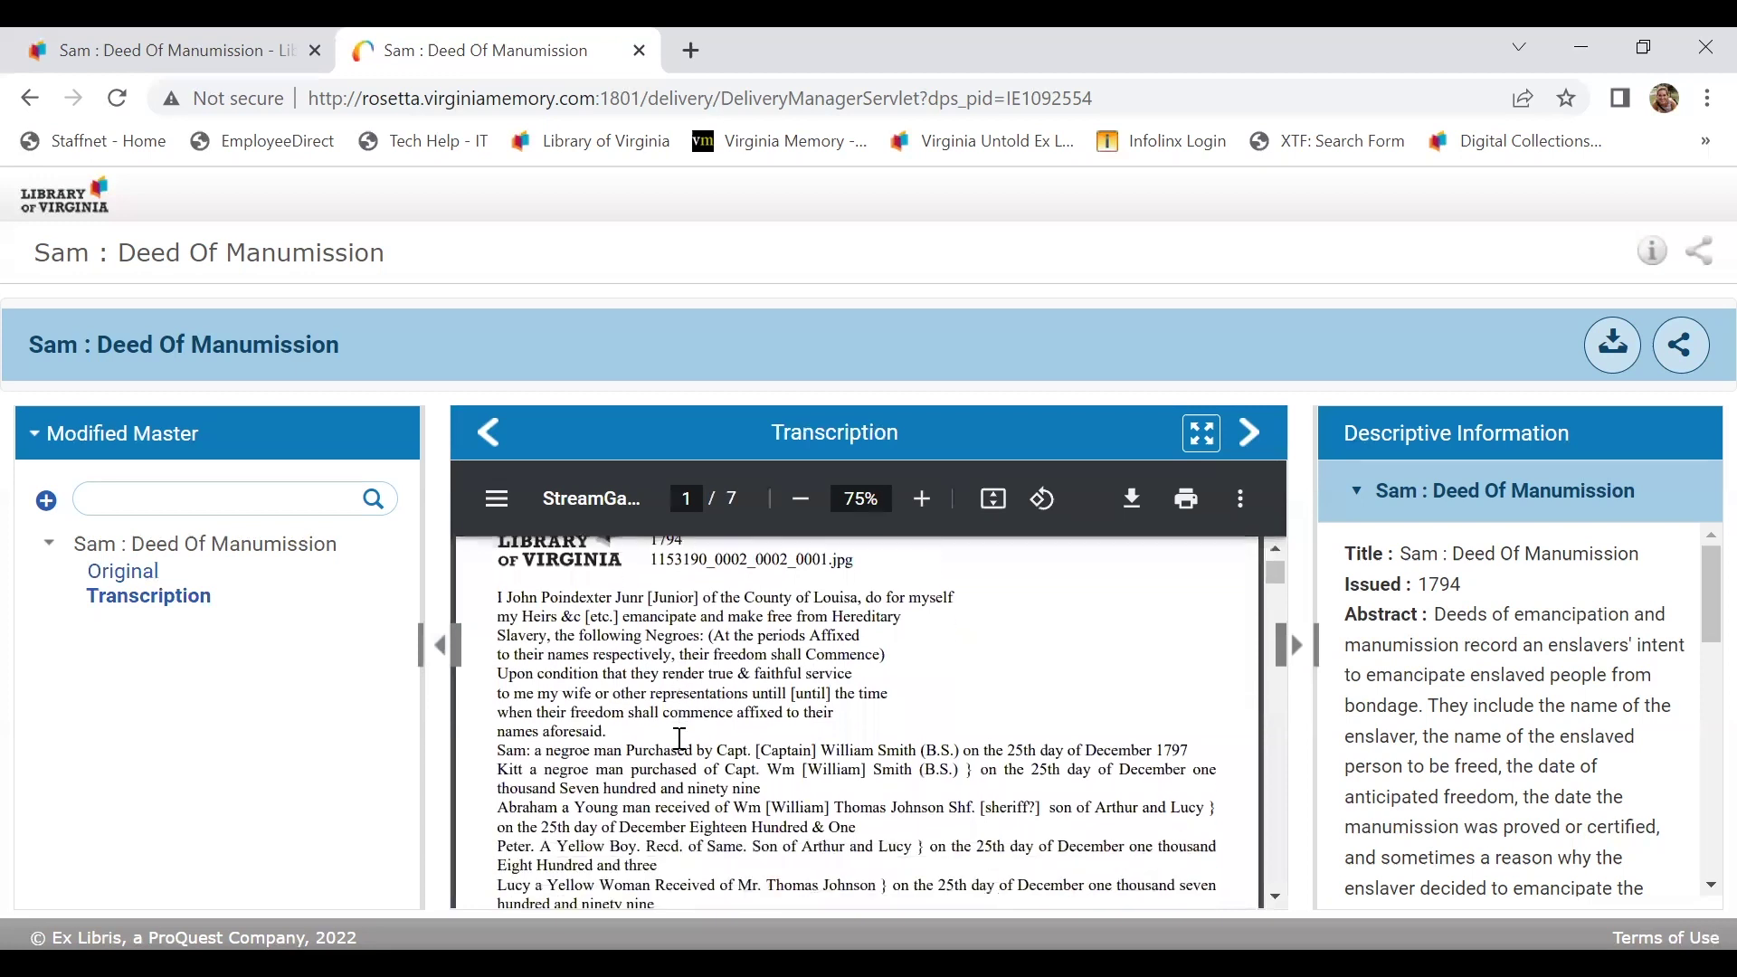
scroll(680, 739, "down", 5)
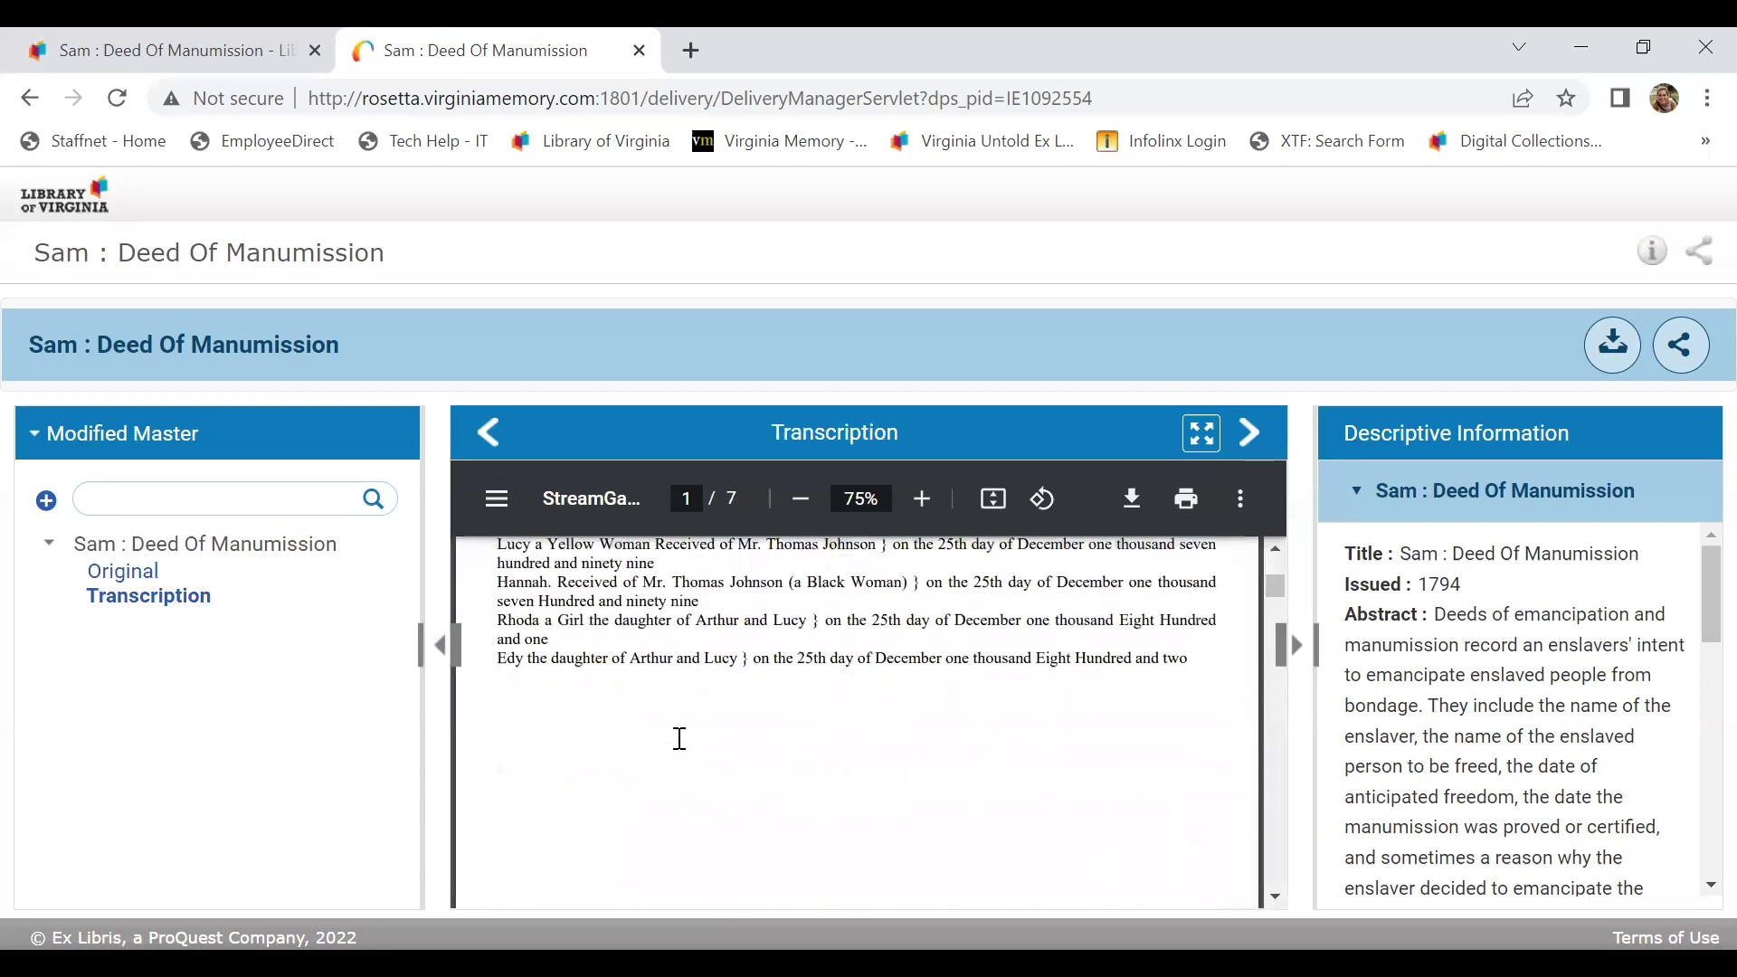
scroll(680, 740, "up", 6)
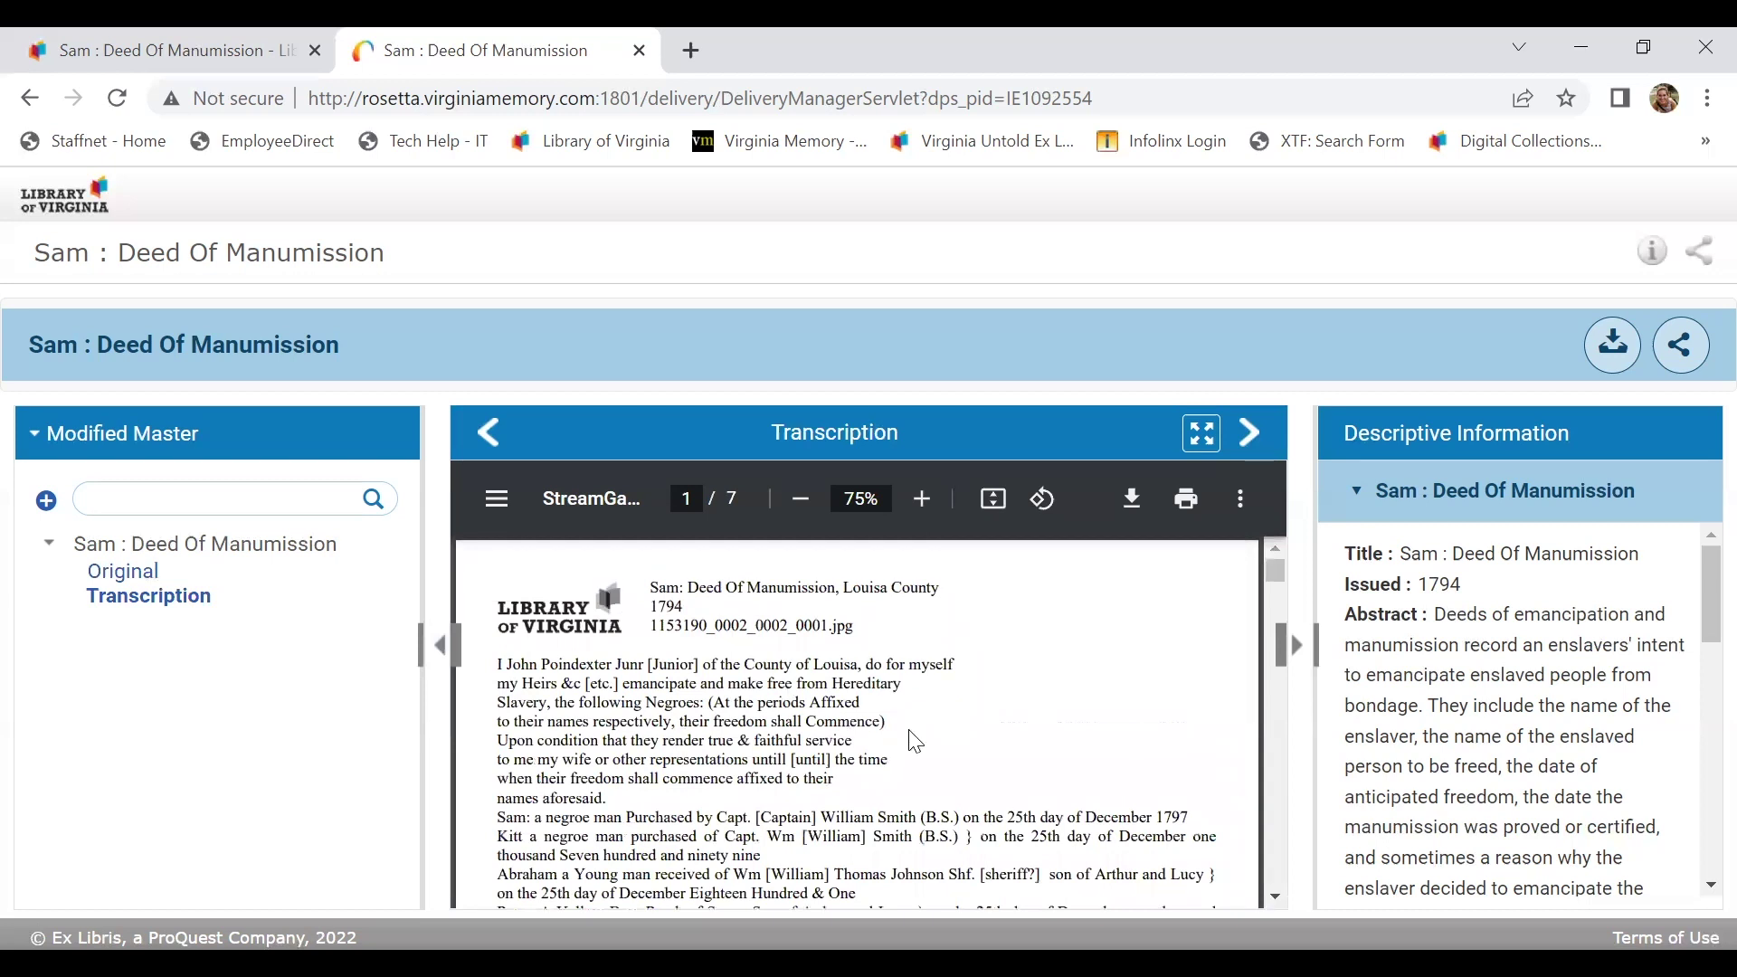
- Find and step through the nine Lucy matches in the transcription
key("ctrl+f")
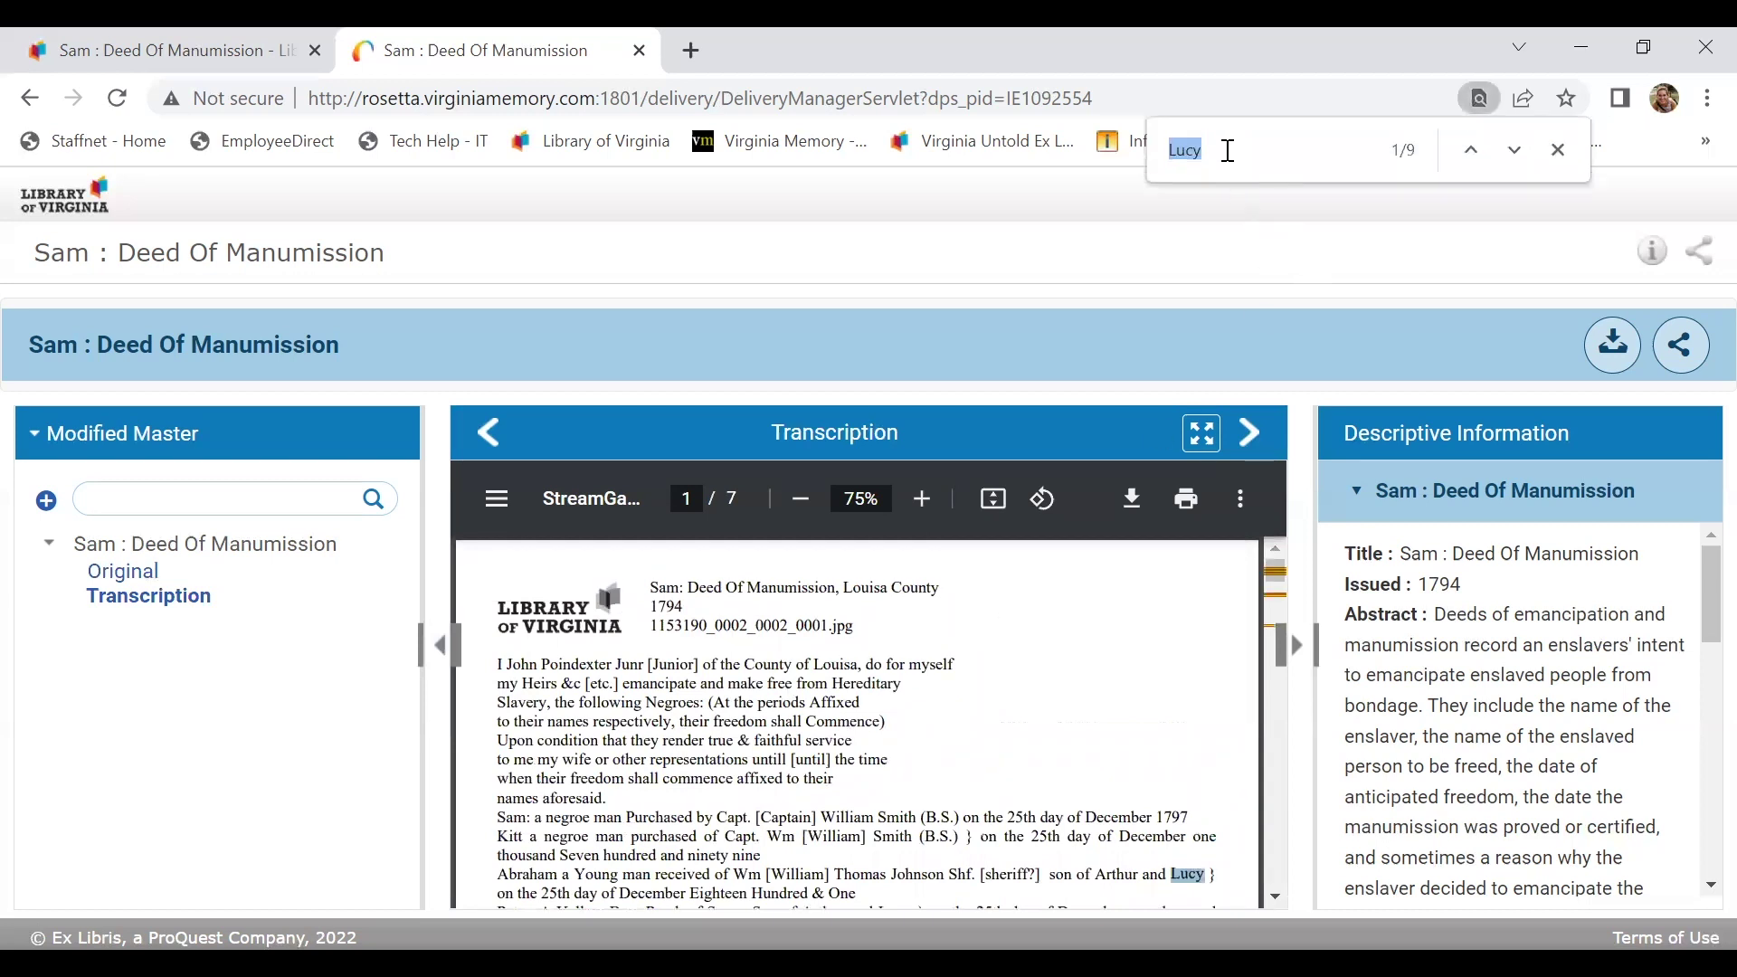
left_click(1229, 150)
key("Return")
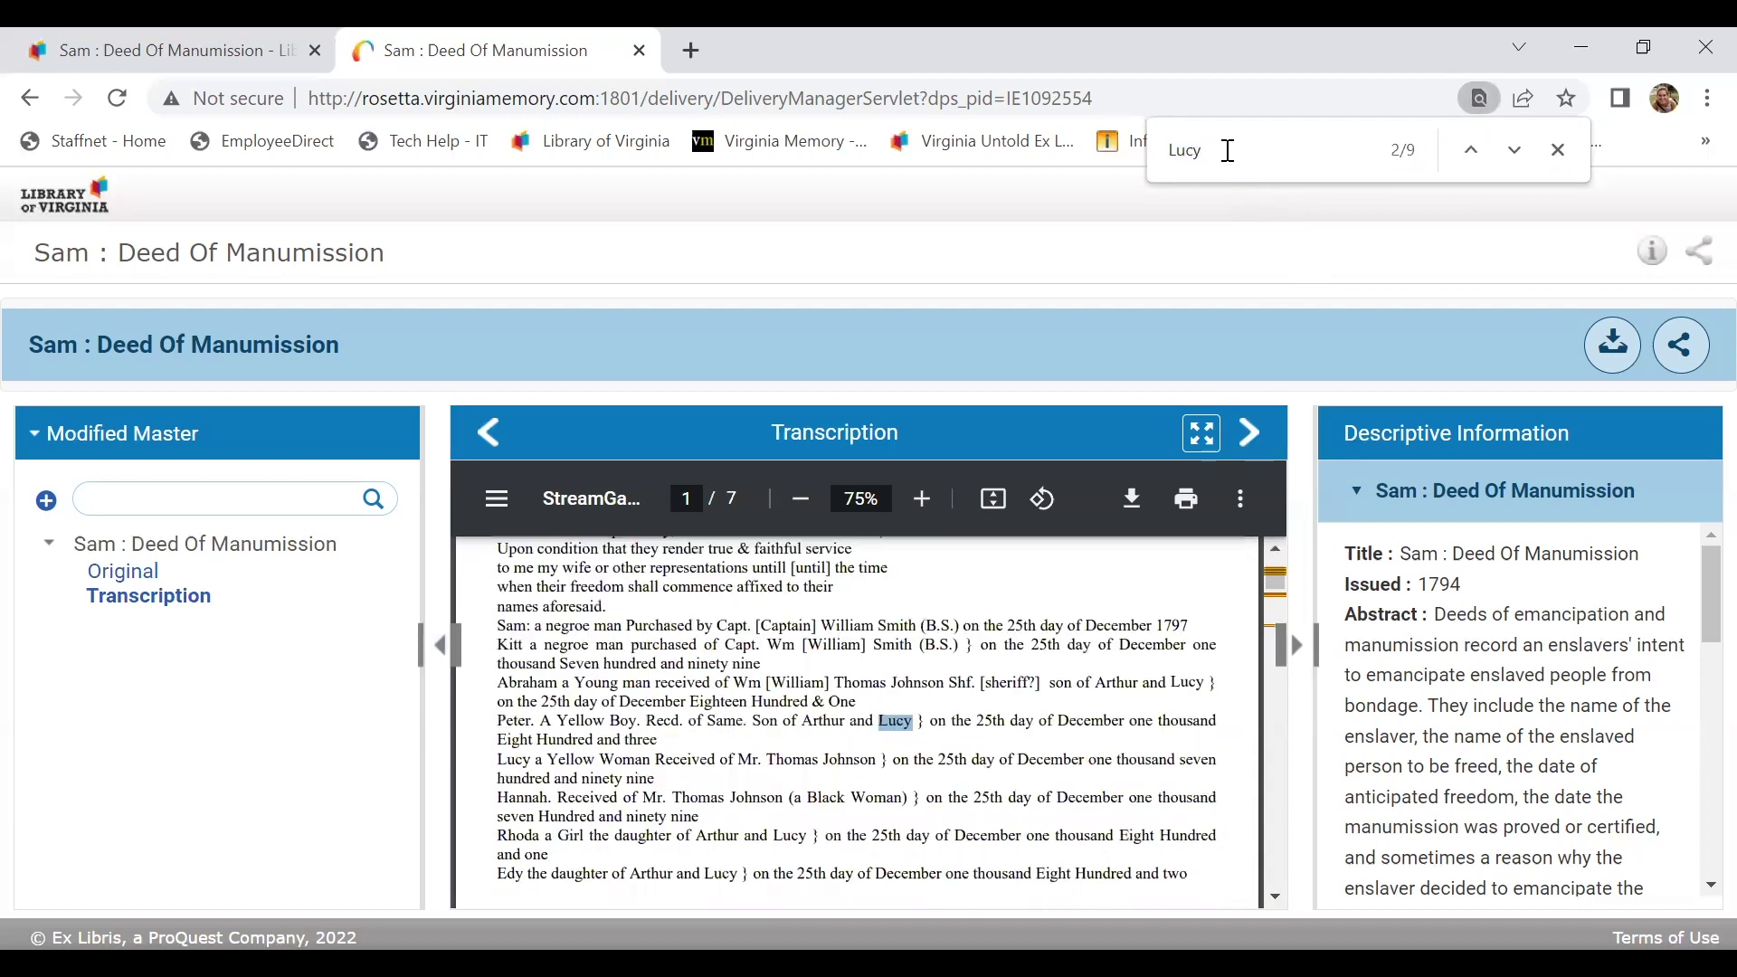
key("Return")
key("Return")
key("Return")
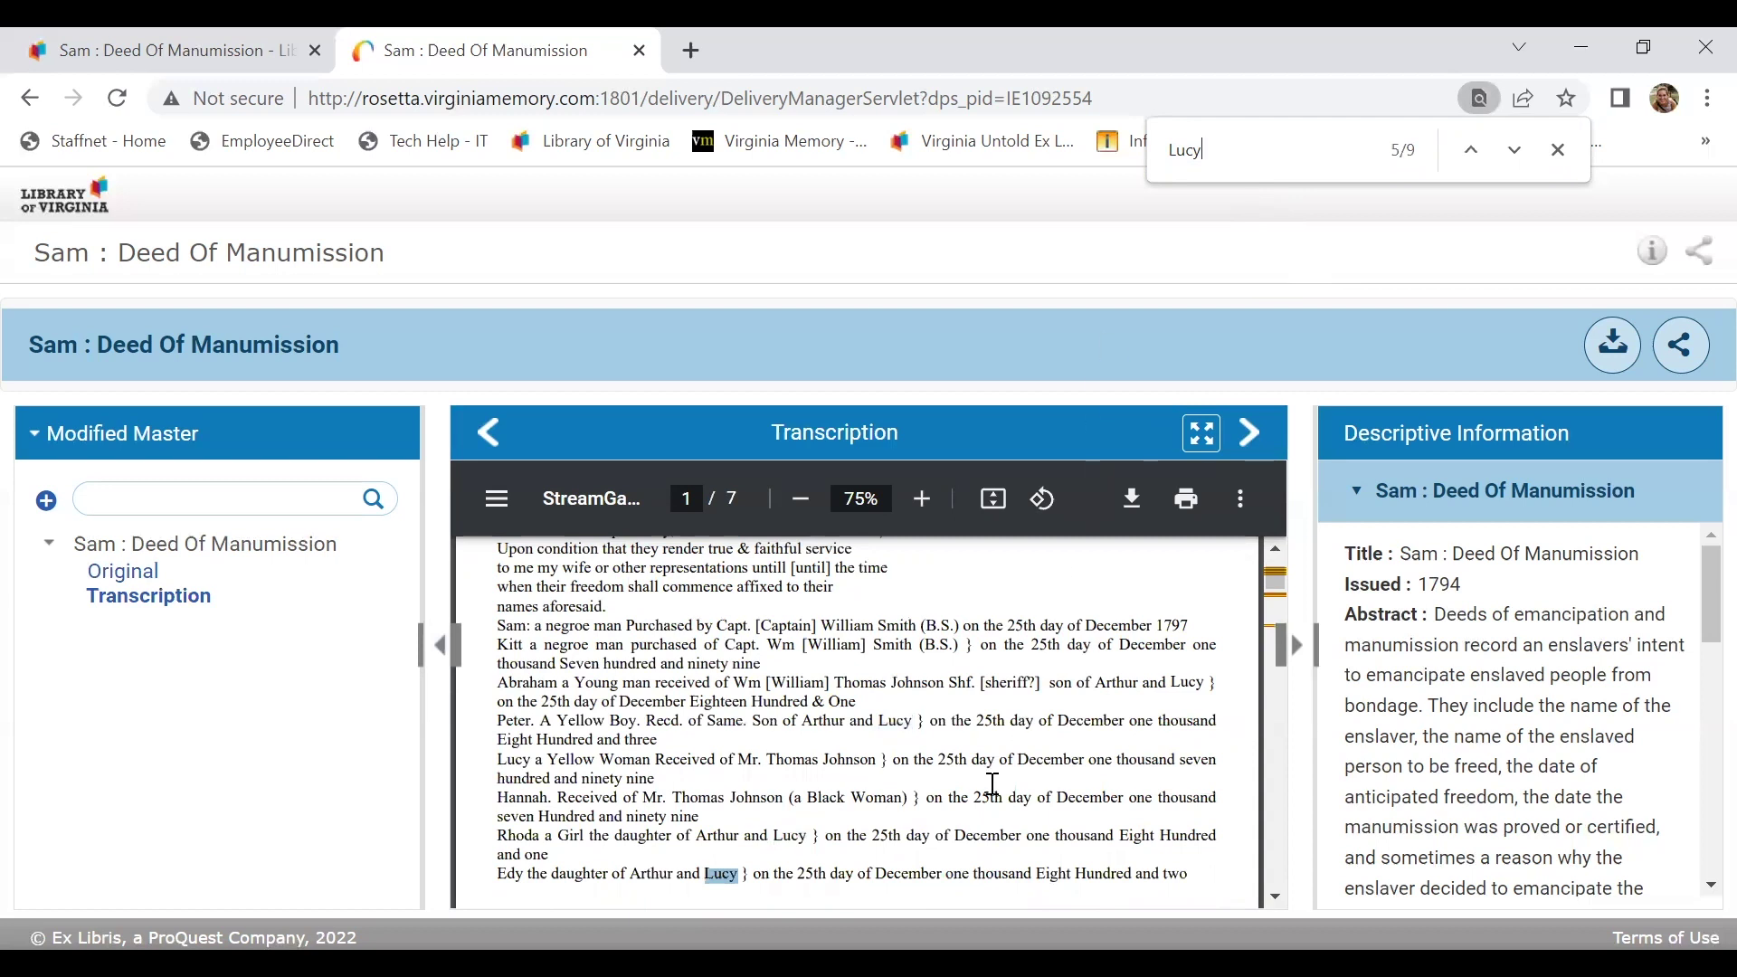
scroll(992, 783, "down", 3)
scroll(993, 784, "up", 2)
scroll(993, 783, "up", 3)
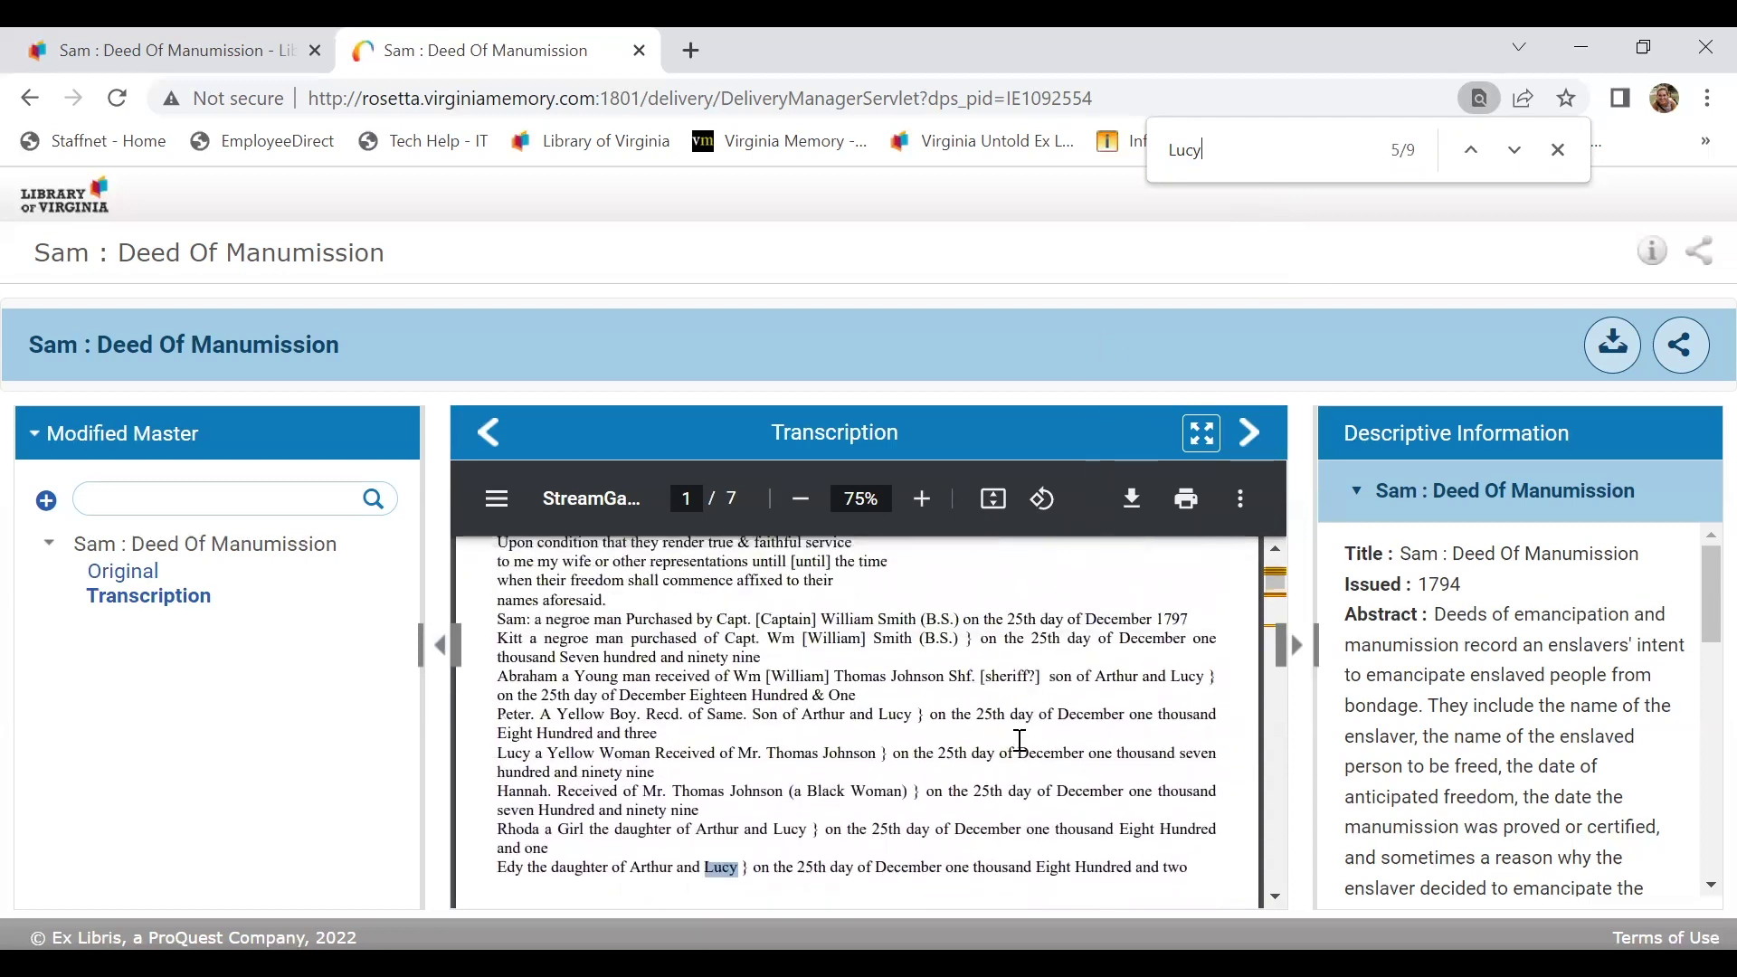
scroll(1023, 774, "down", 3)
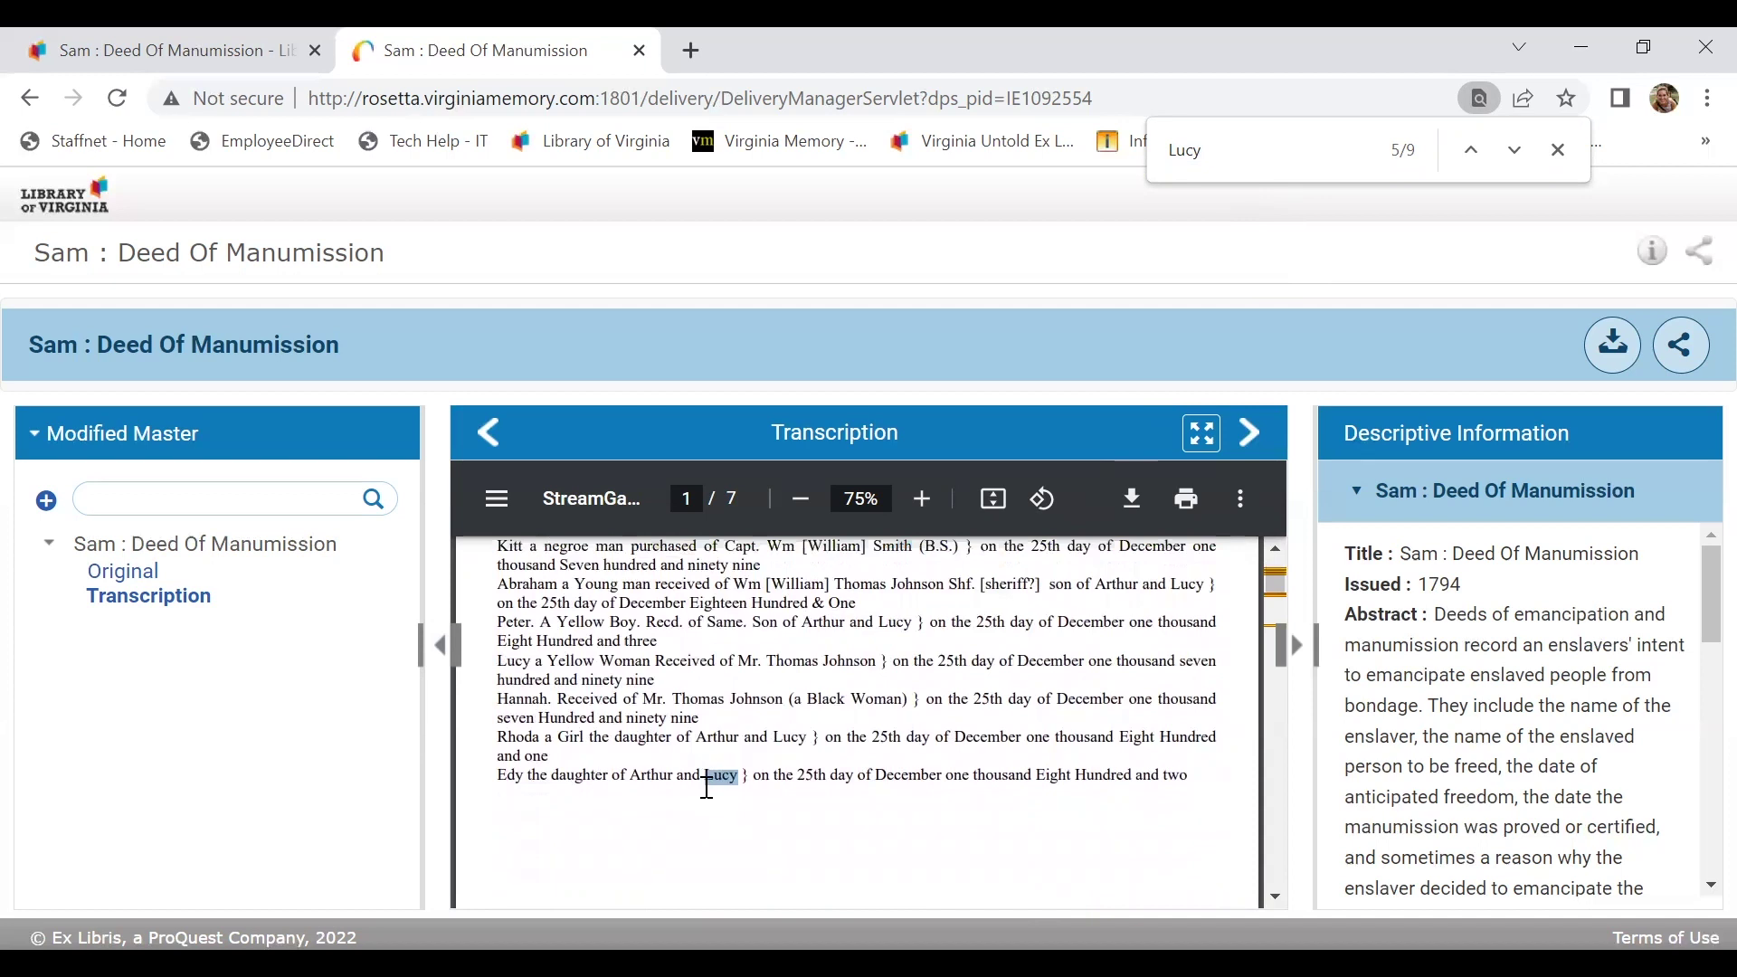
scroll(800, 767, "up", 1)
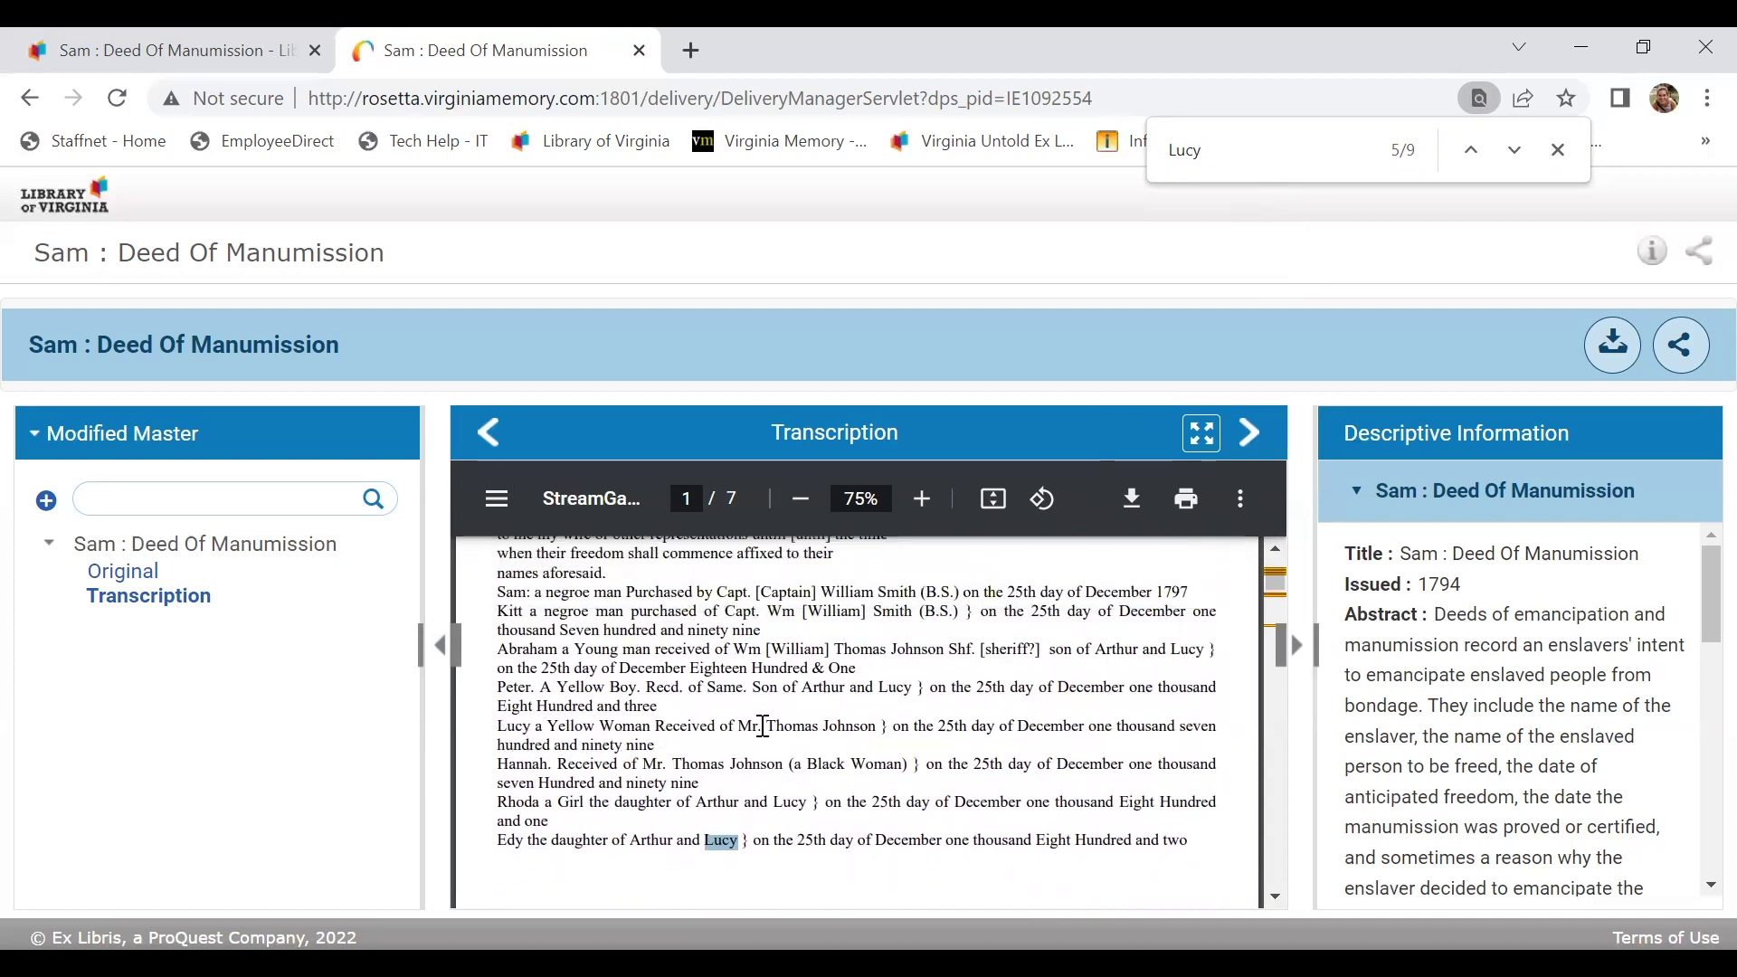
scroll(890, 738, "up", 2)
scroll(891, 737, "down", 4)
scroll(891, 737, "down", 6)
scroll(890, 738, "down", 8)
scroll(890, 737, "down", 8)
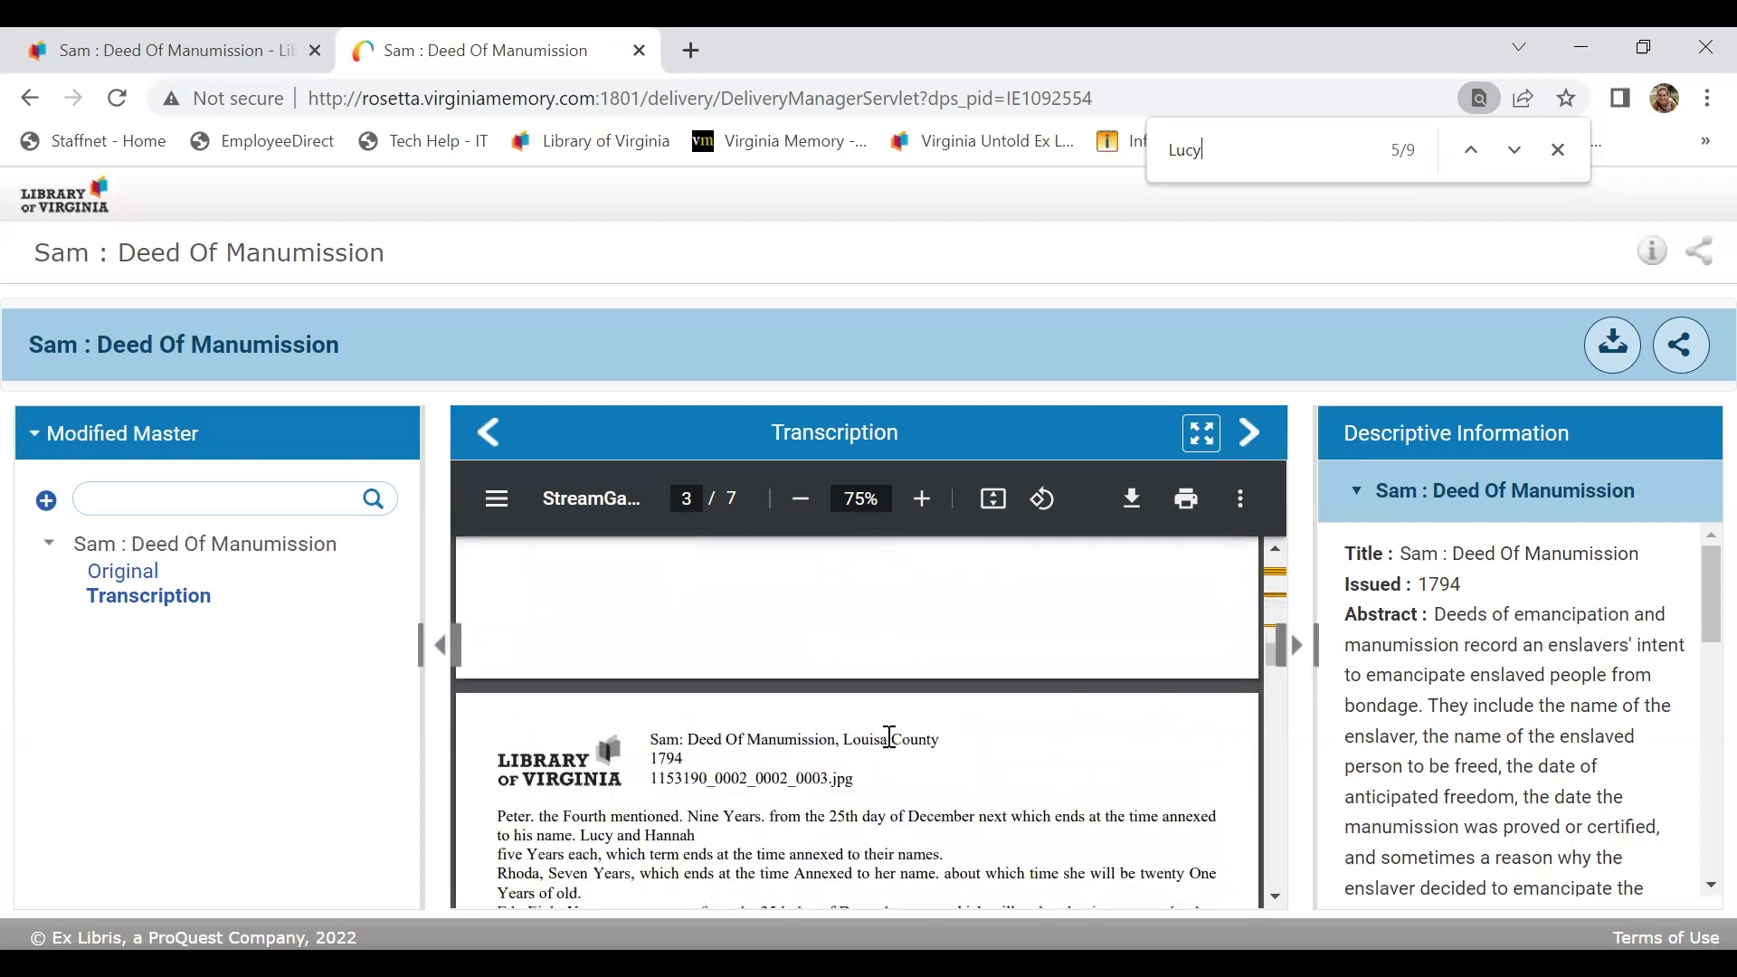
- Return to the Lucy results and lock the current filters with Remember all filters
left_click(188, 52)
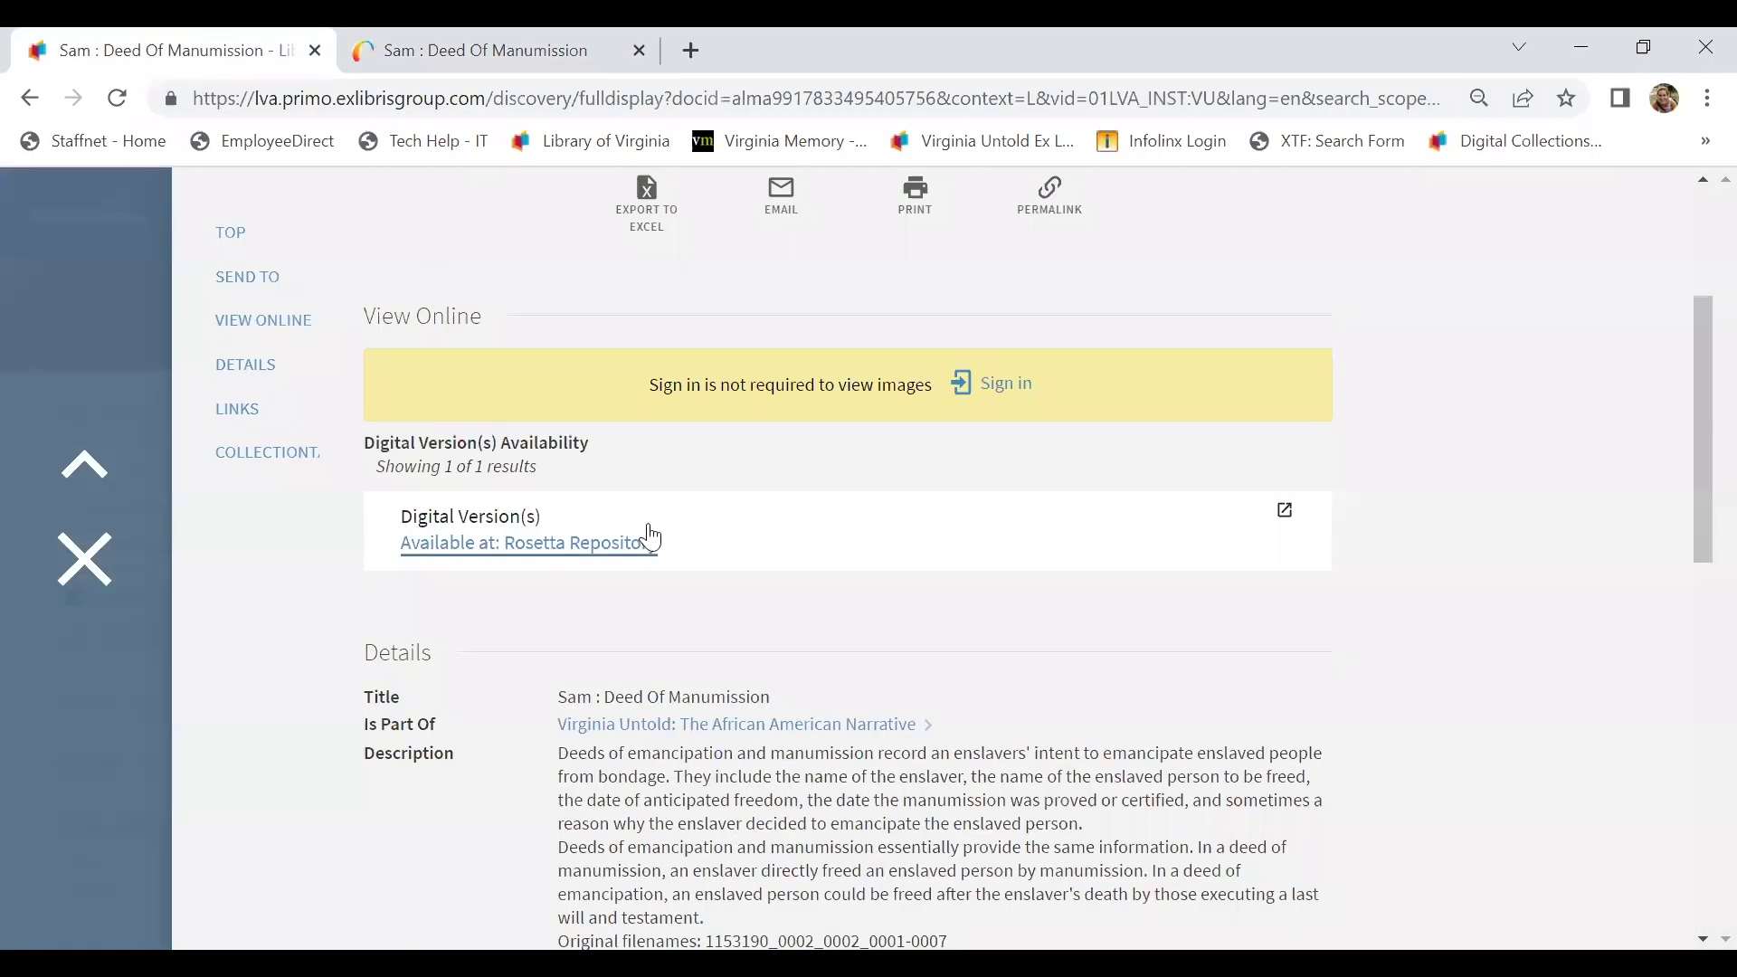
scroll(656, 539, "up", 3)
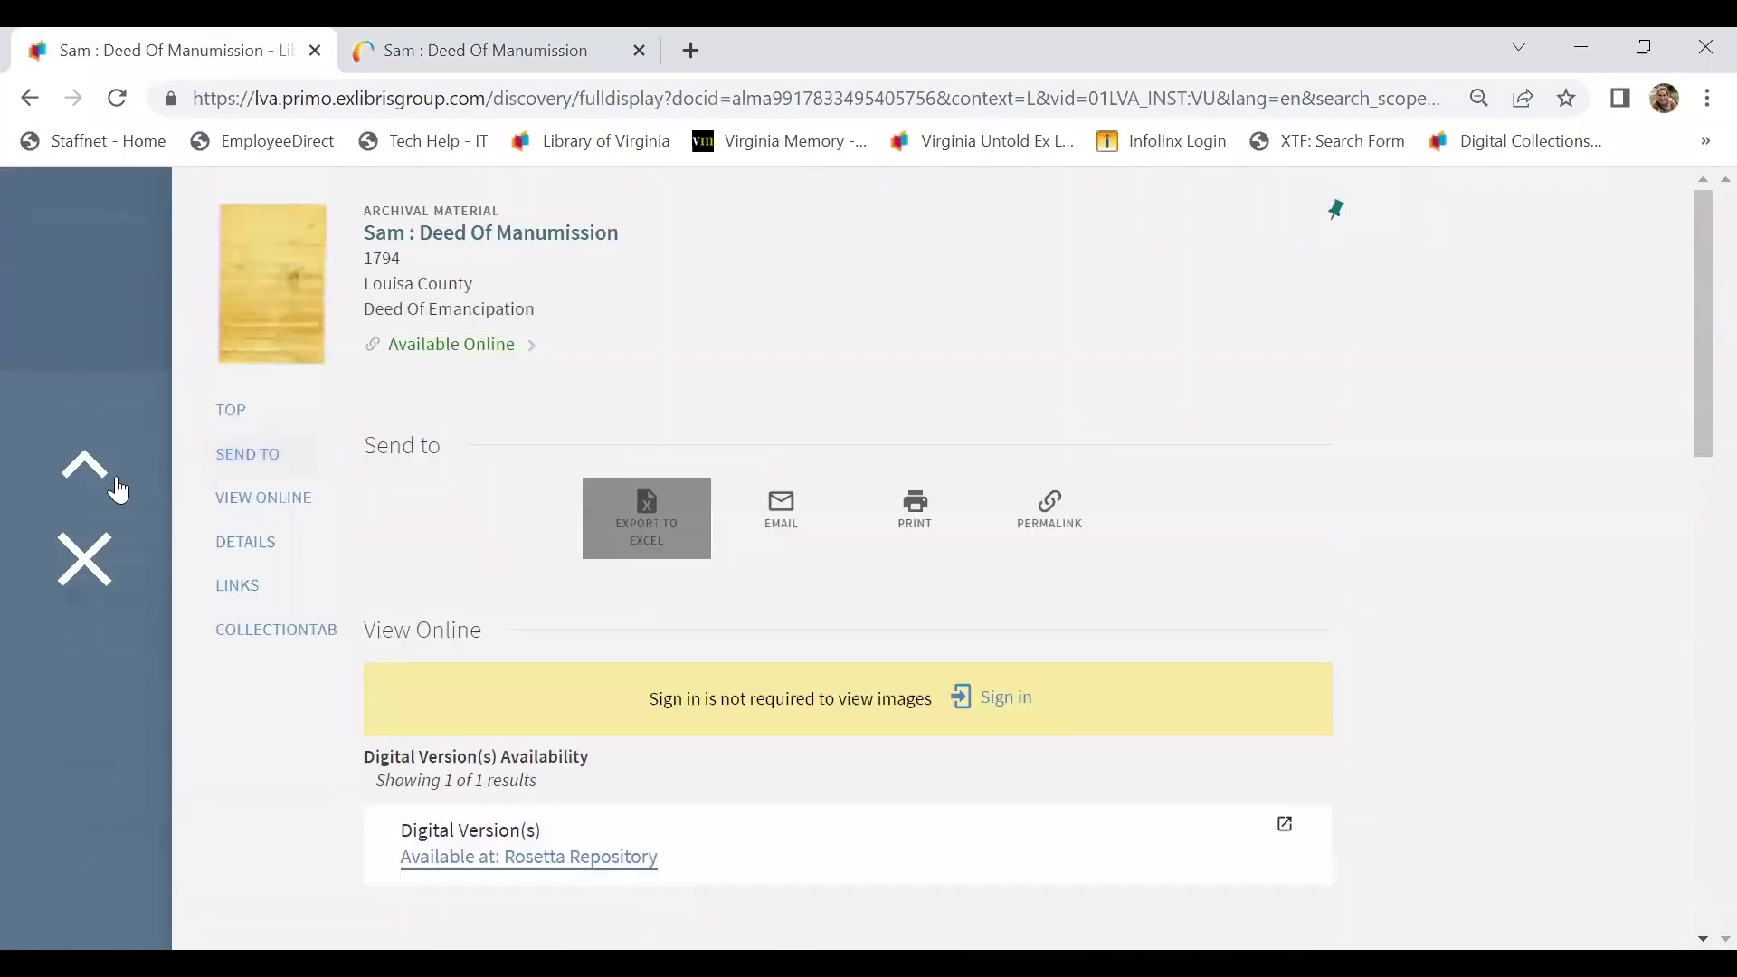
left_click(97, 555)
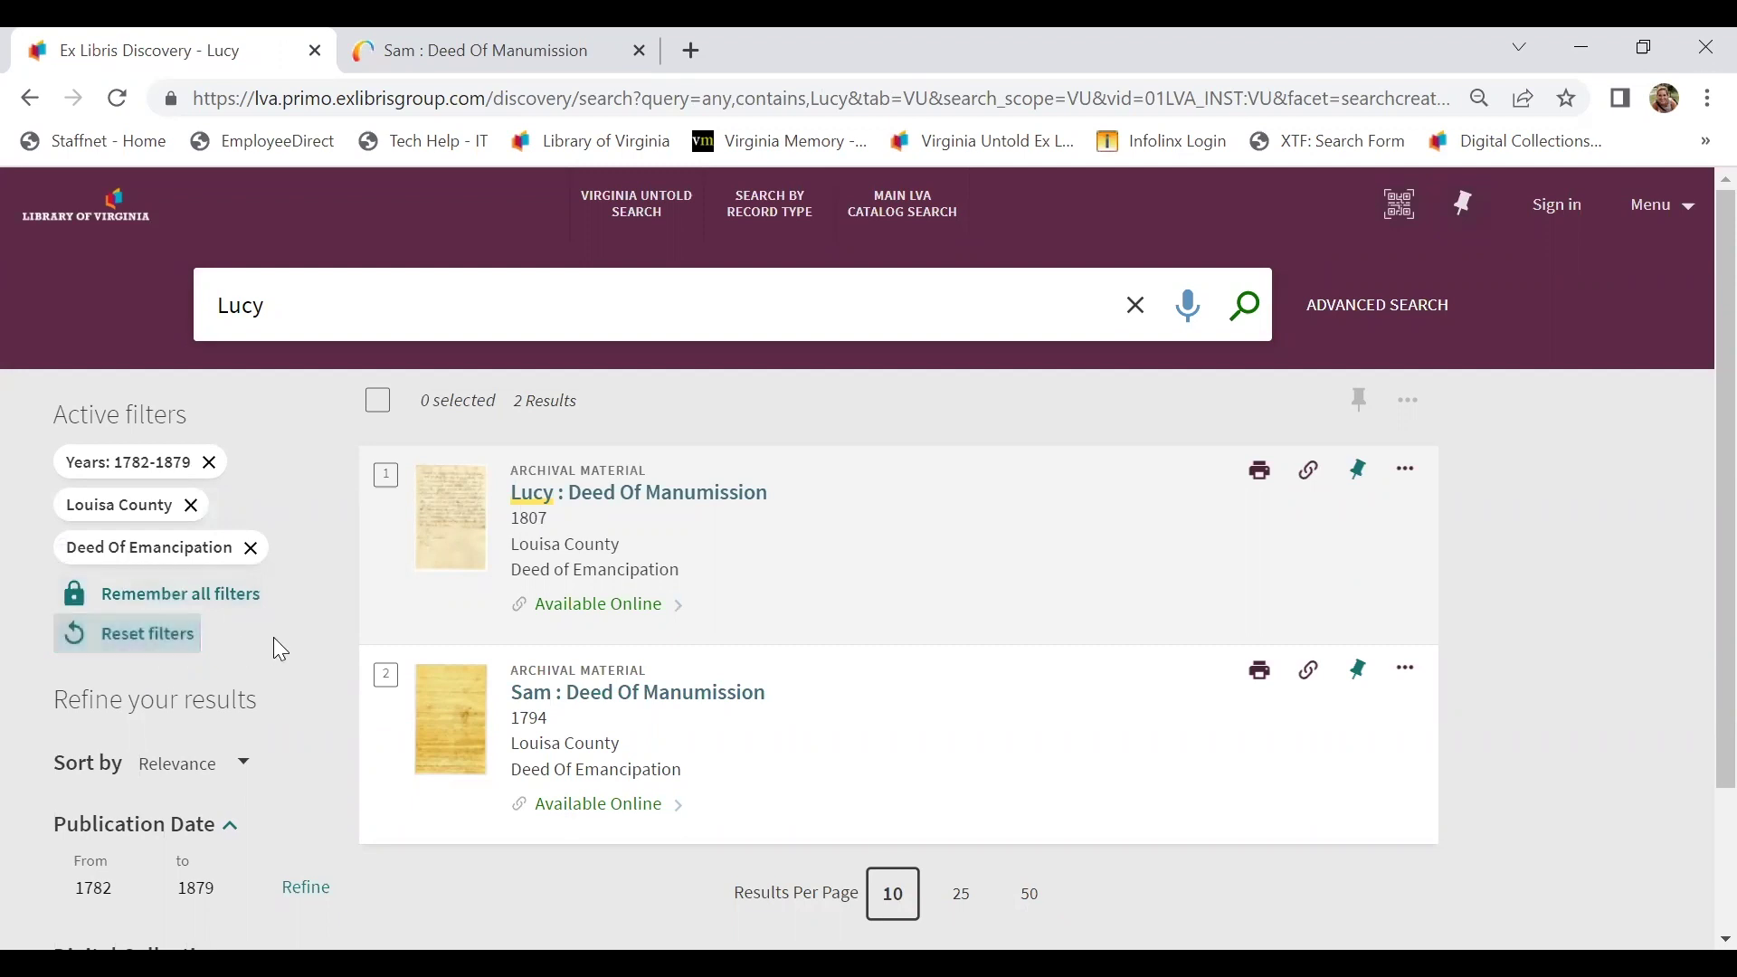
left_click(199, 599)
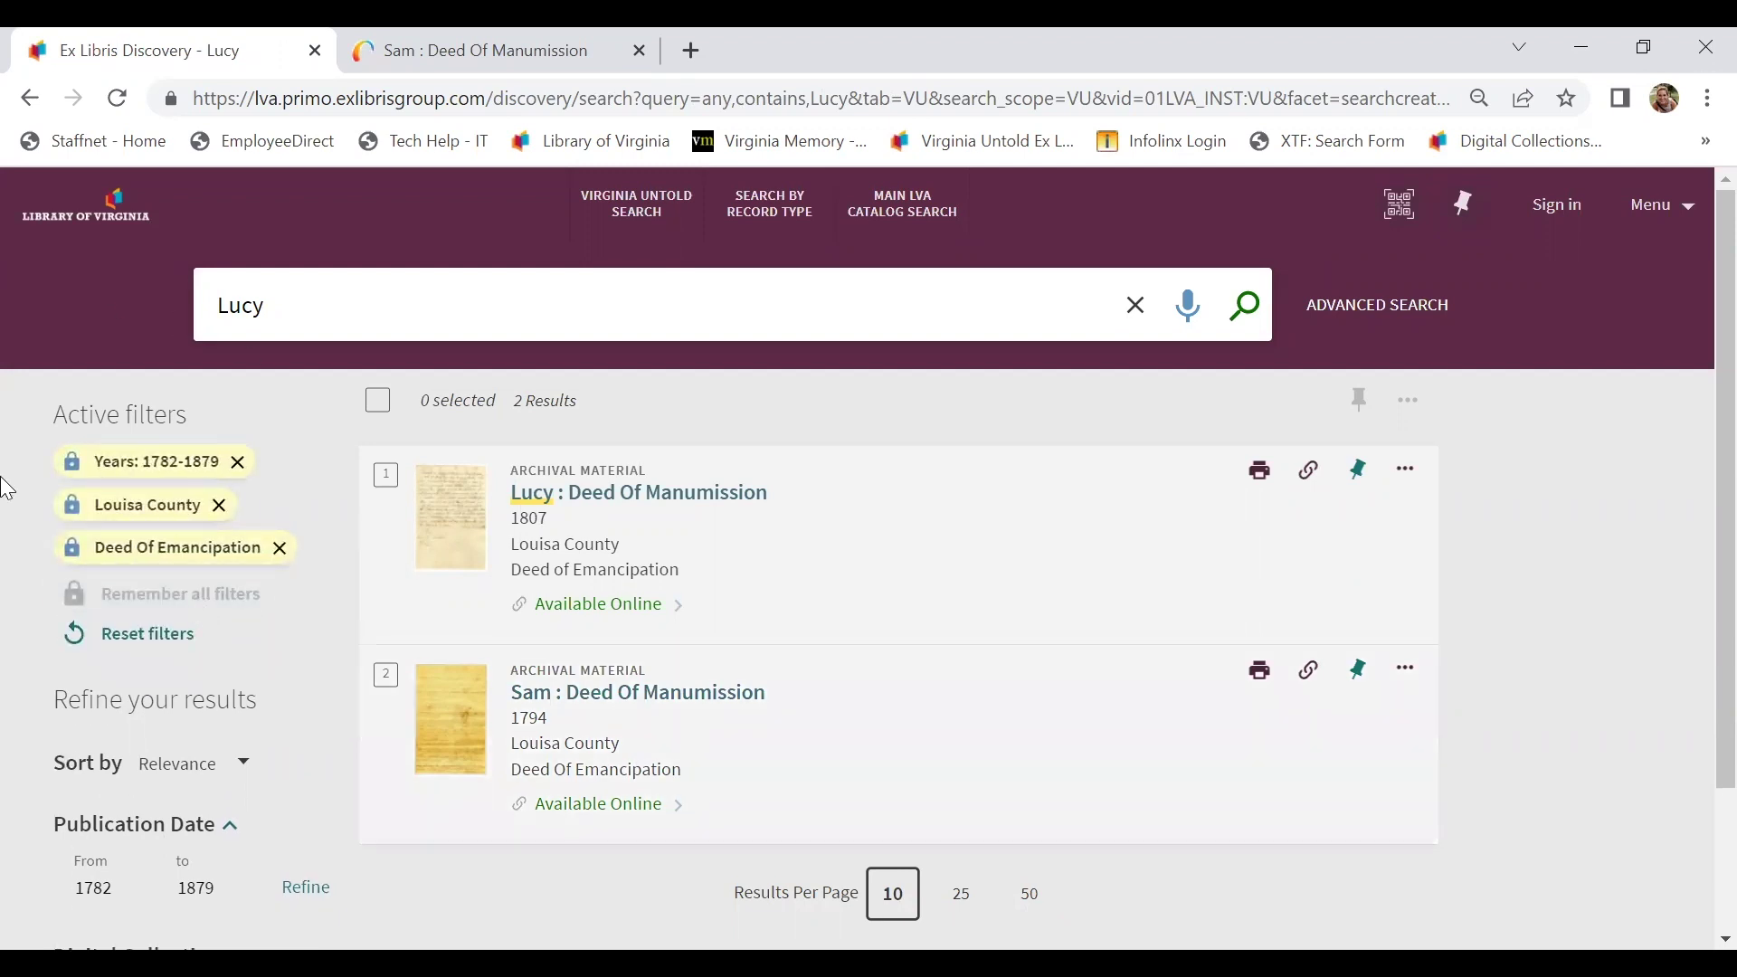
- Replace Lucy with Joe in the search box and run the search
left_click(329, 306)
key("BackSpace")
key("BackSpace")
key("BackSpace")
key("BackSpace")
type("Jeo")
key("BackSpace")
key("BackSpace")
type("oe")
key("Return")
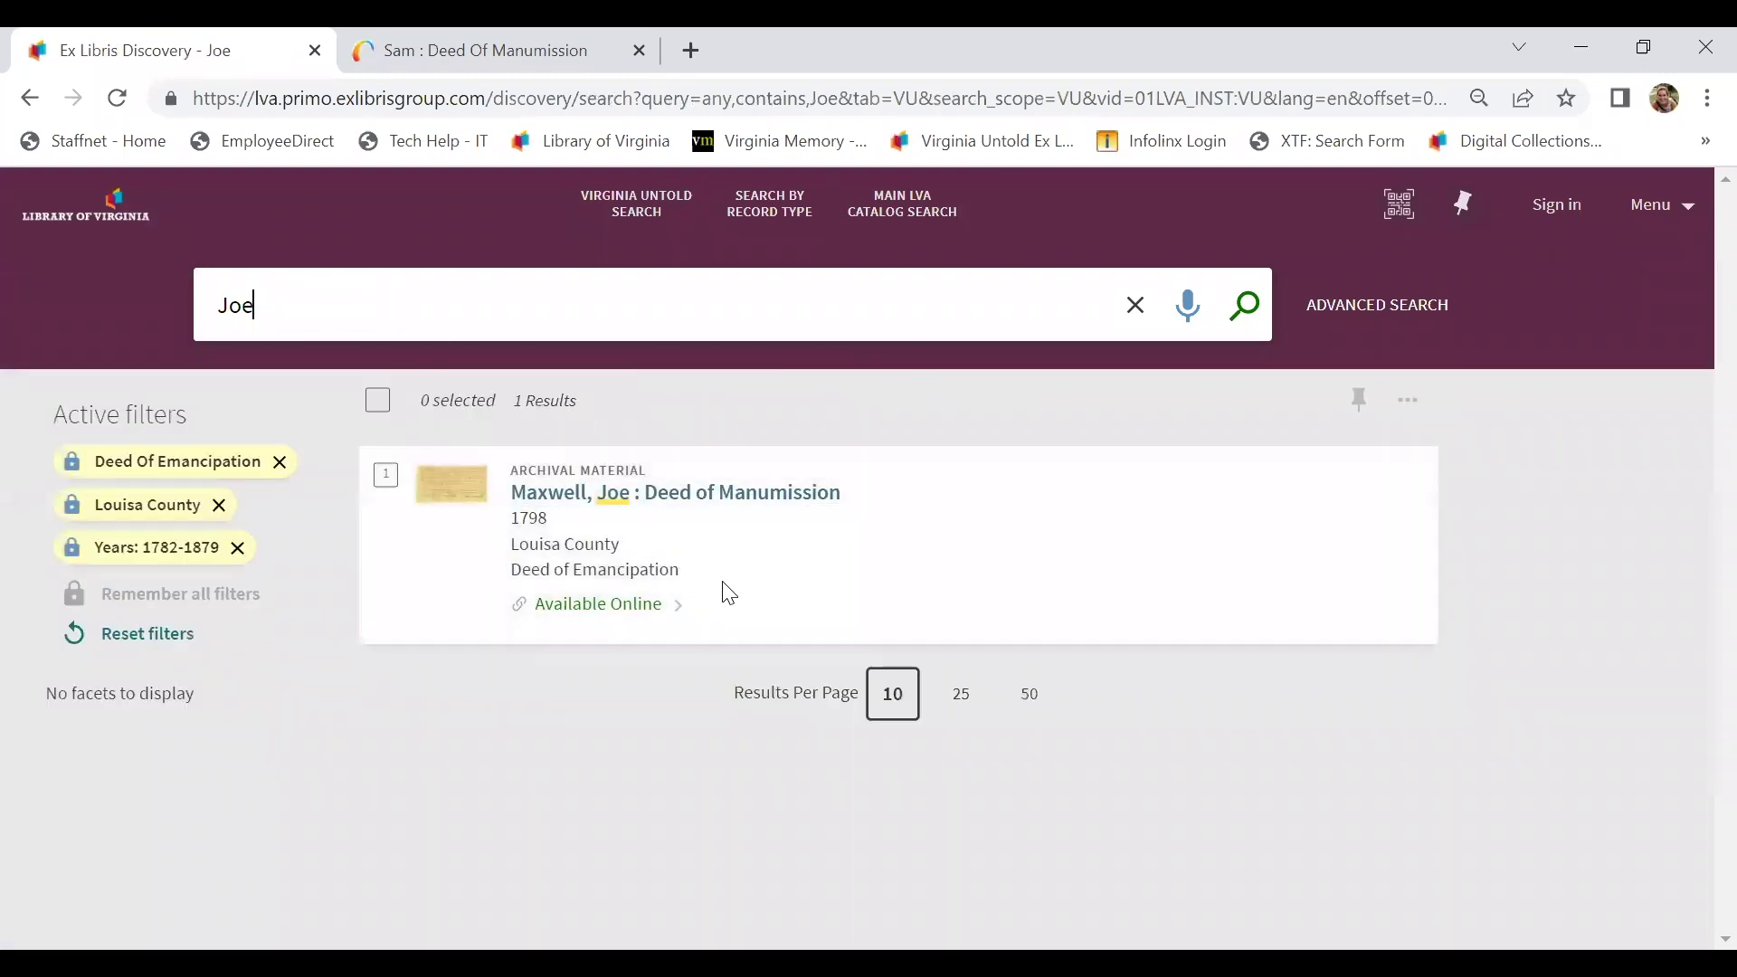
mouse_move(736, 598)
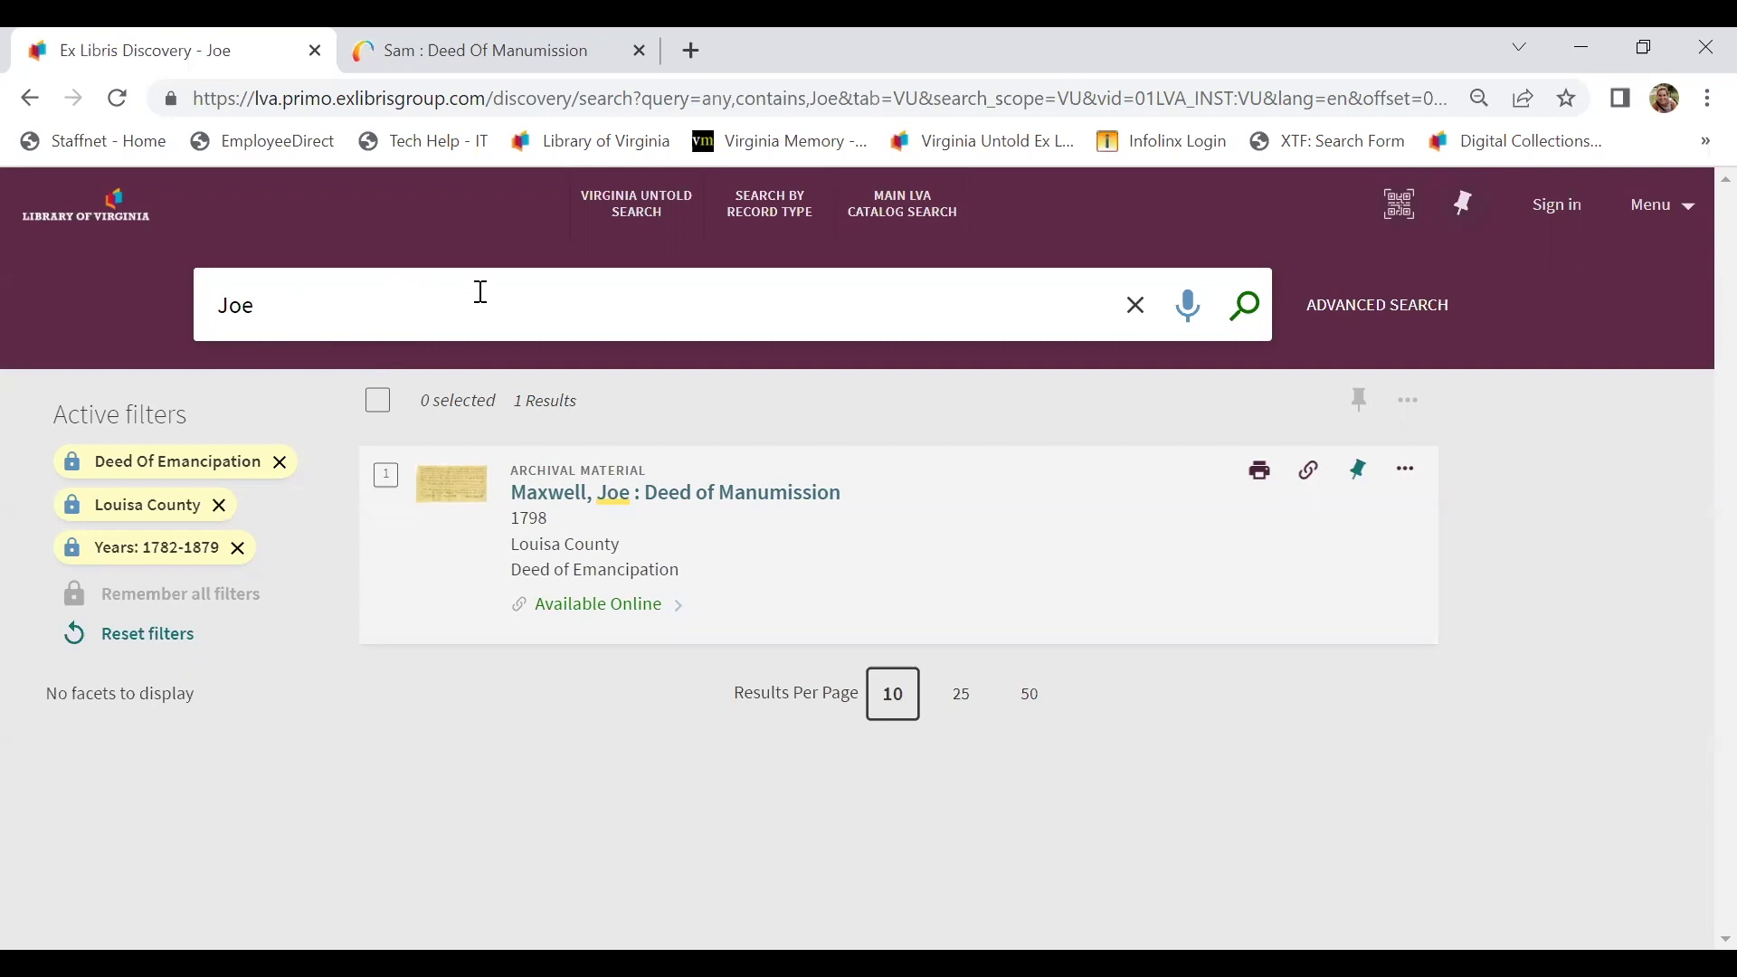
- Open advanced search from the start page and enter Lucy as the first term
left_click(666, 223)
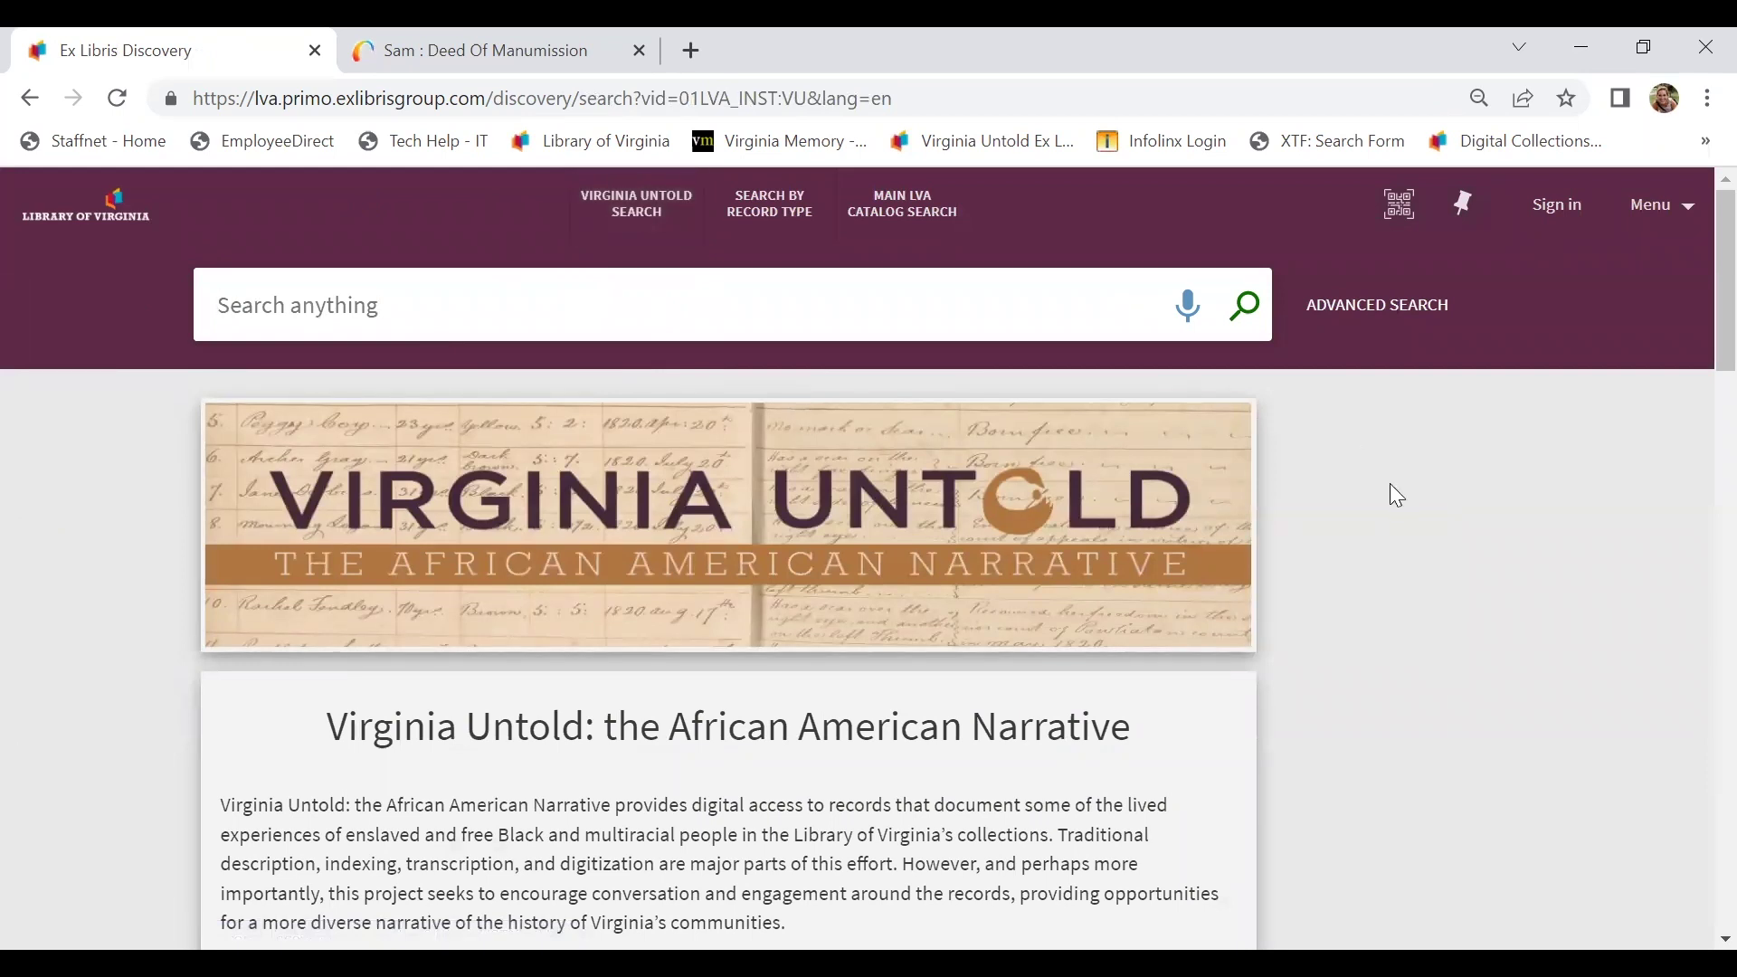
left_click(1382, 319)
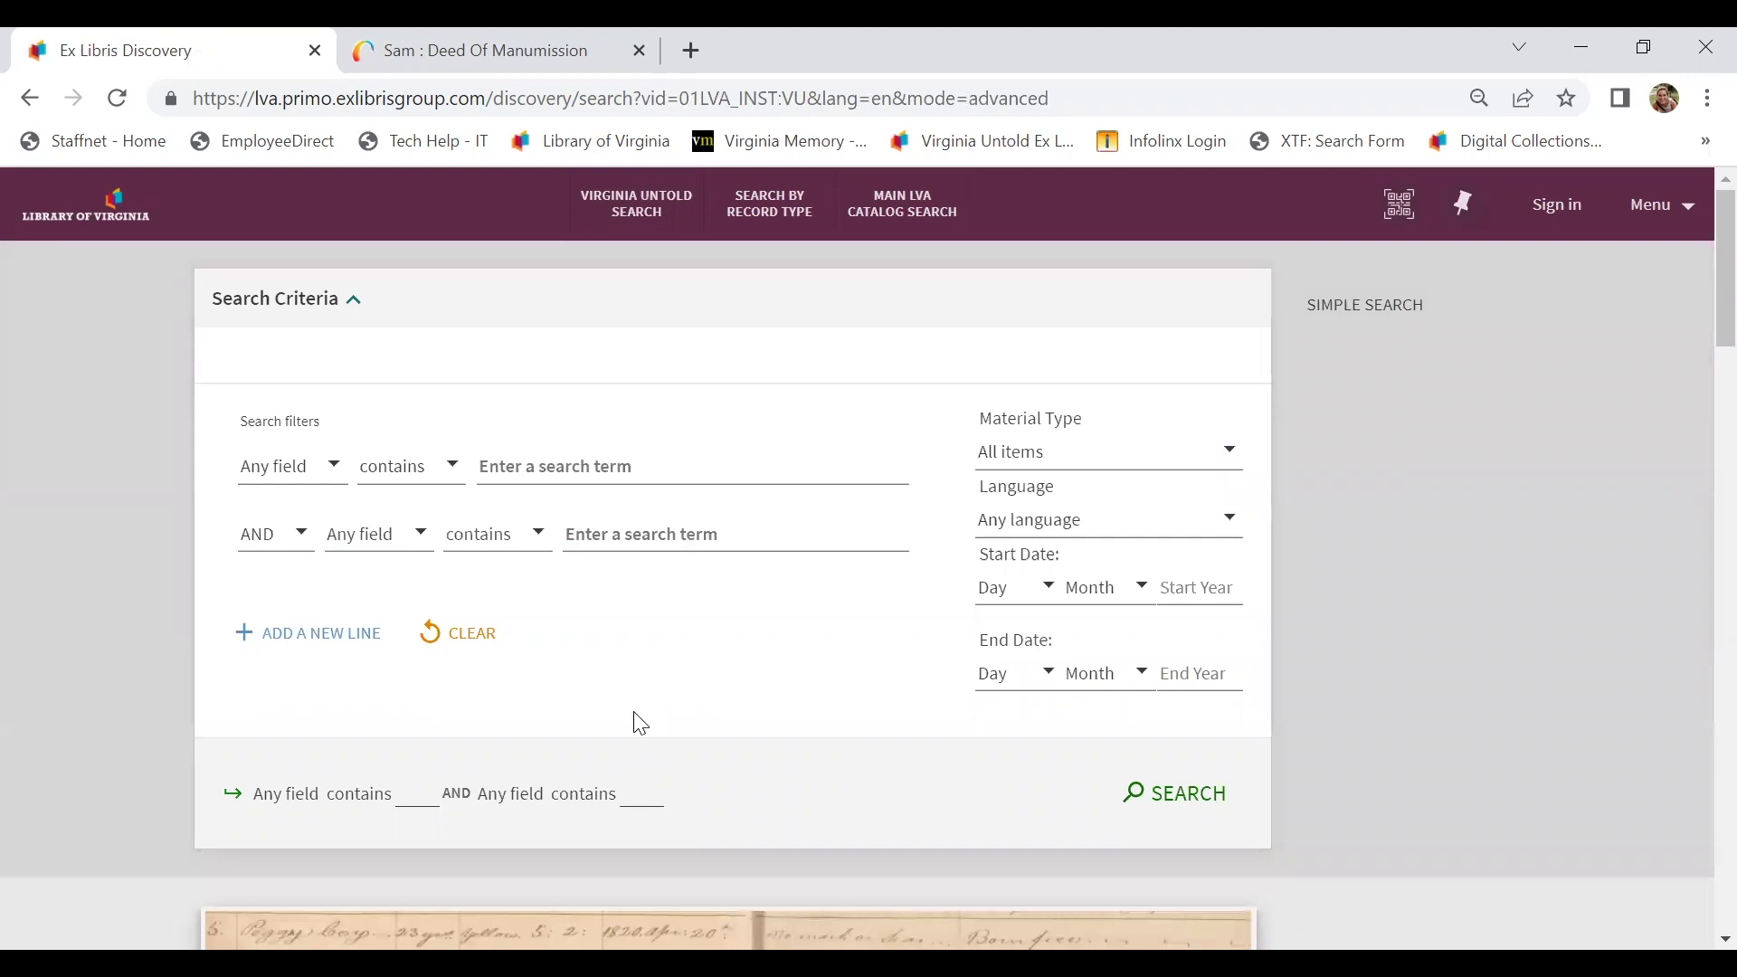
left_click(622, 463)
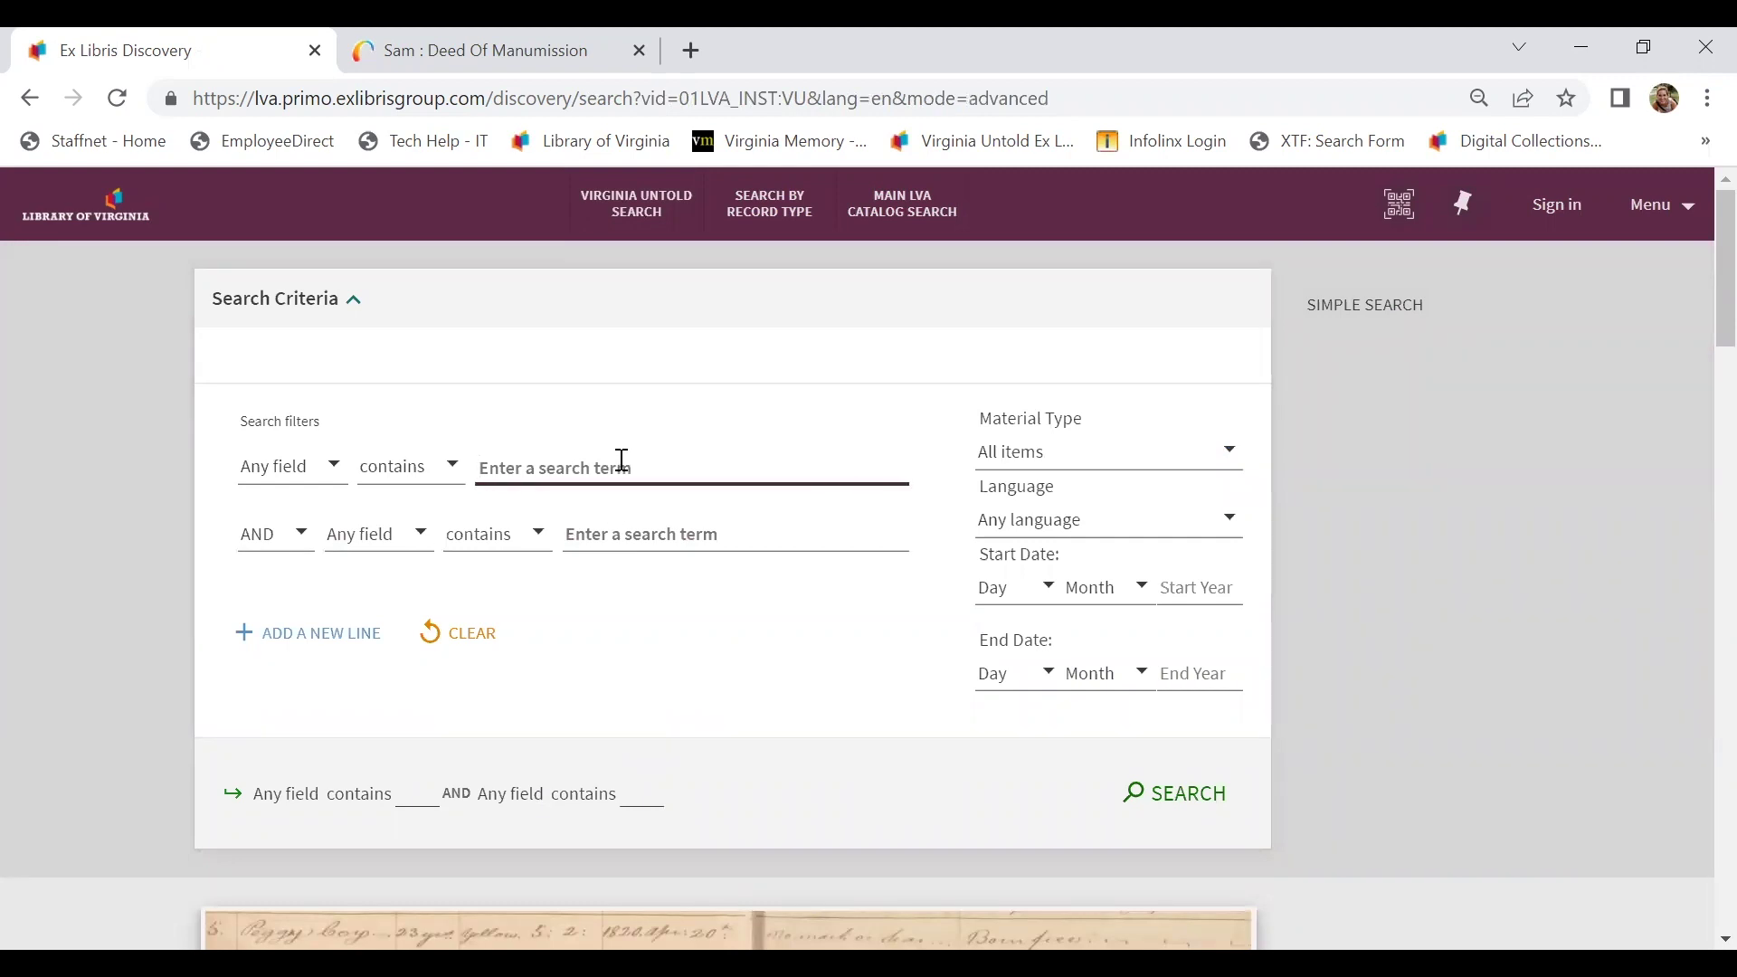
type("Lucy")
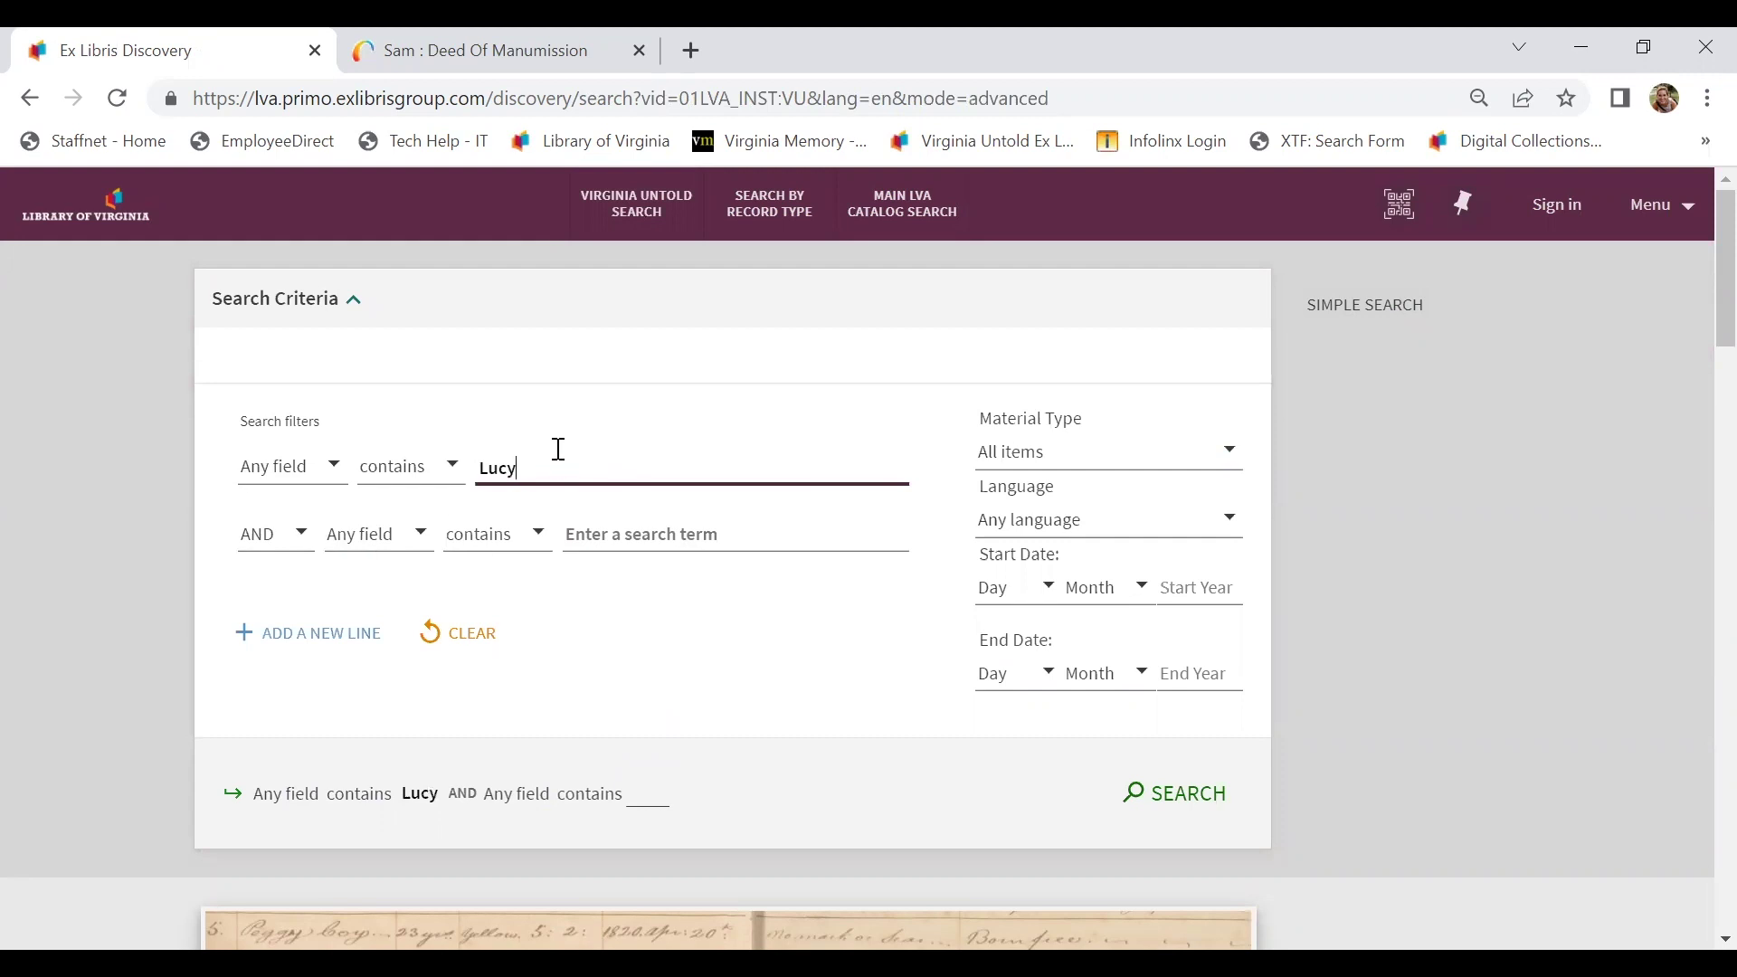
- Add Coverage Louisa as the second criterion, set start year 1782, and search
left_click(372, 543)
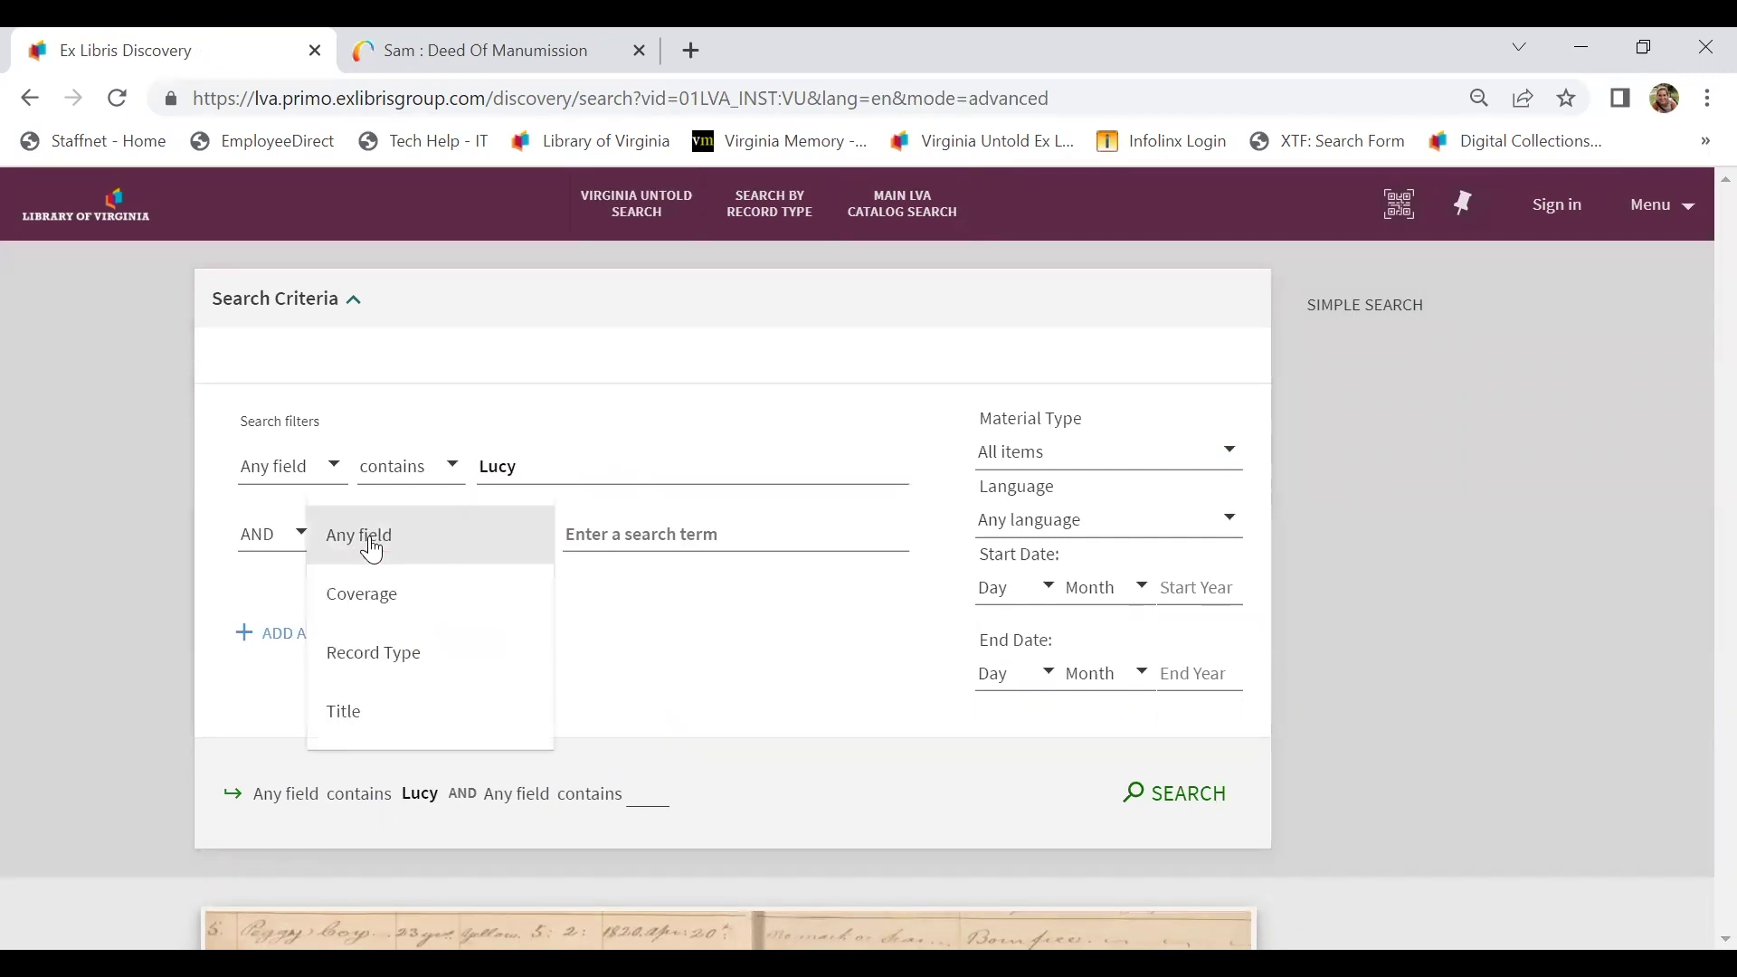
left_click(378, 597)
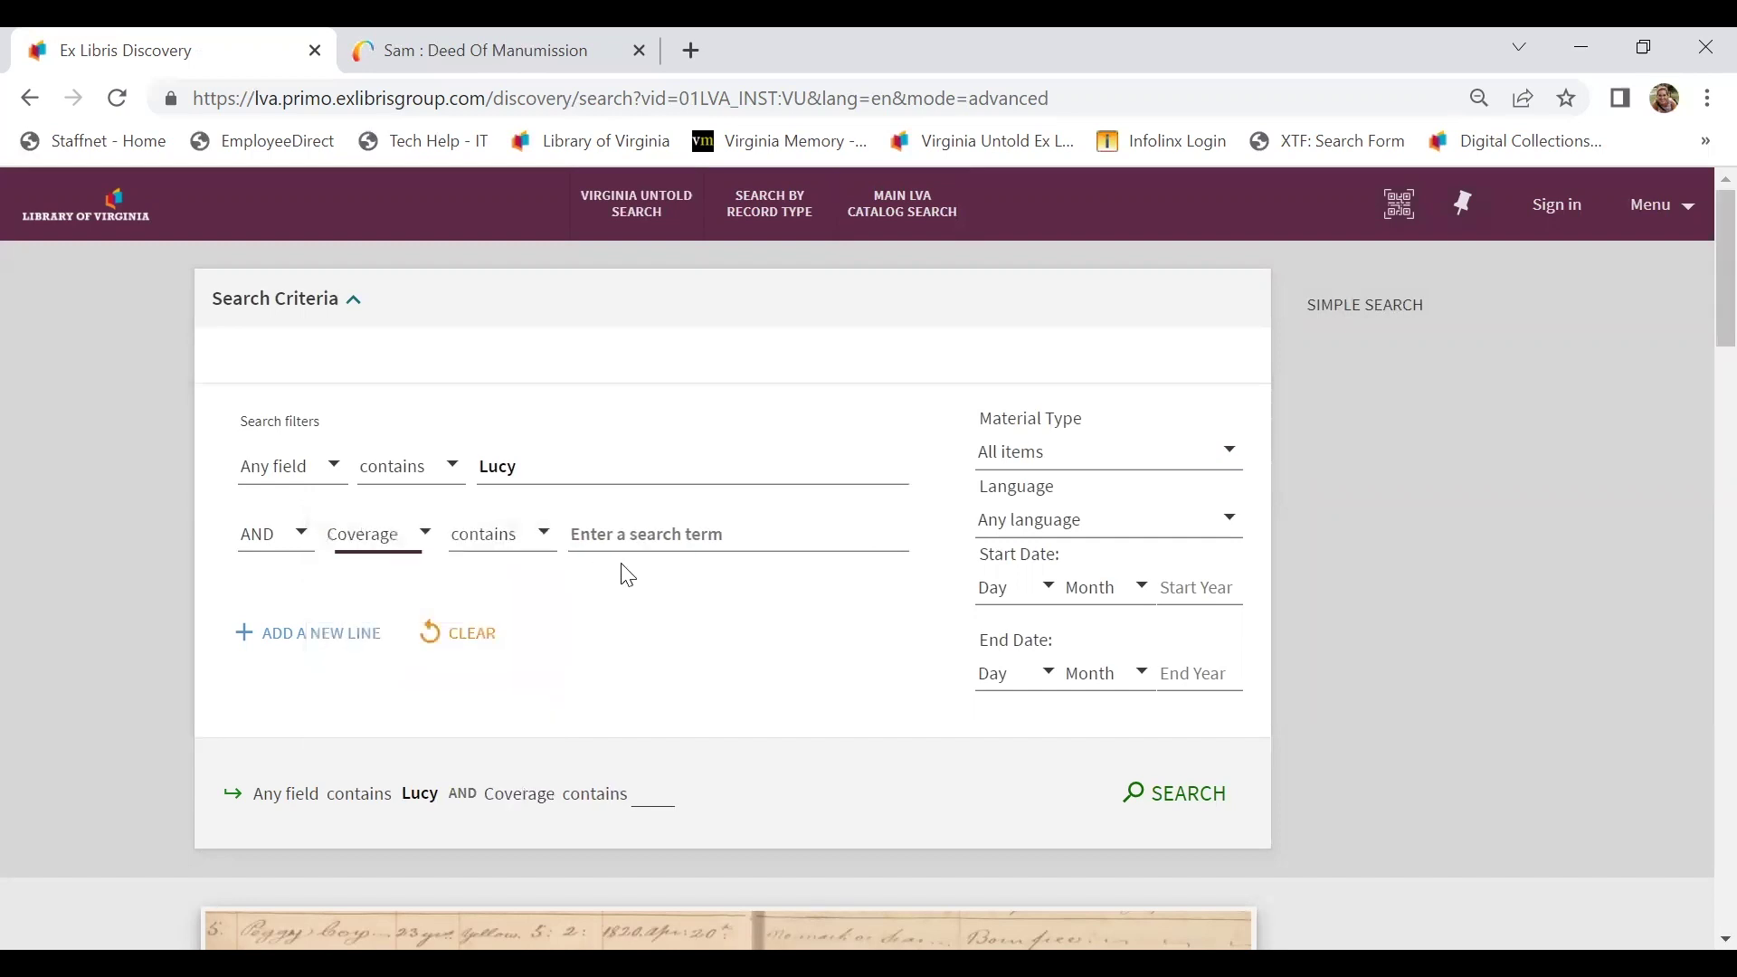
left_click(640, 535)
type("Louisa")
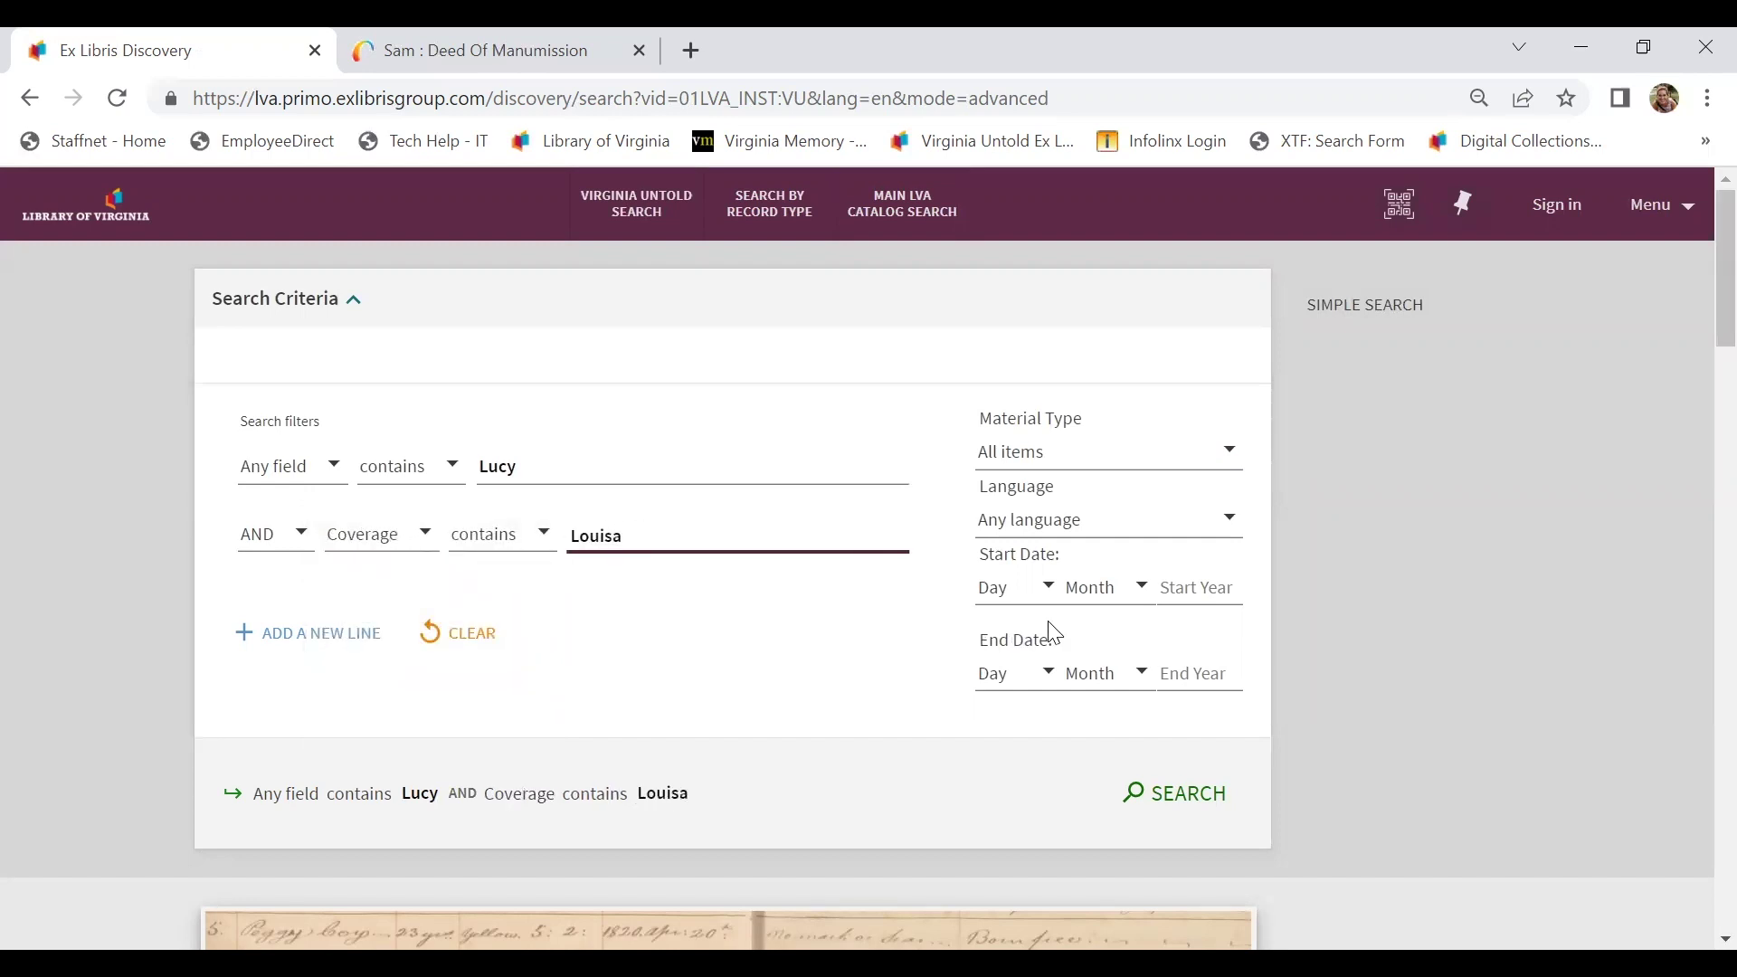
left_click(1213, 592)
type("1782")
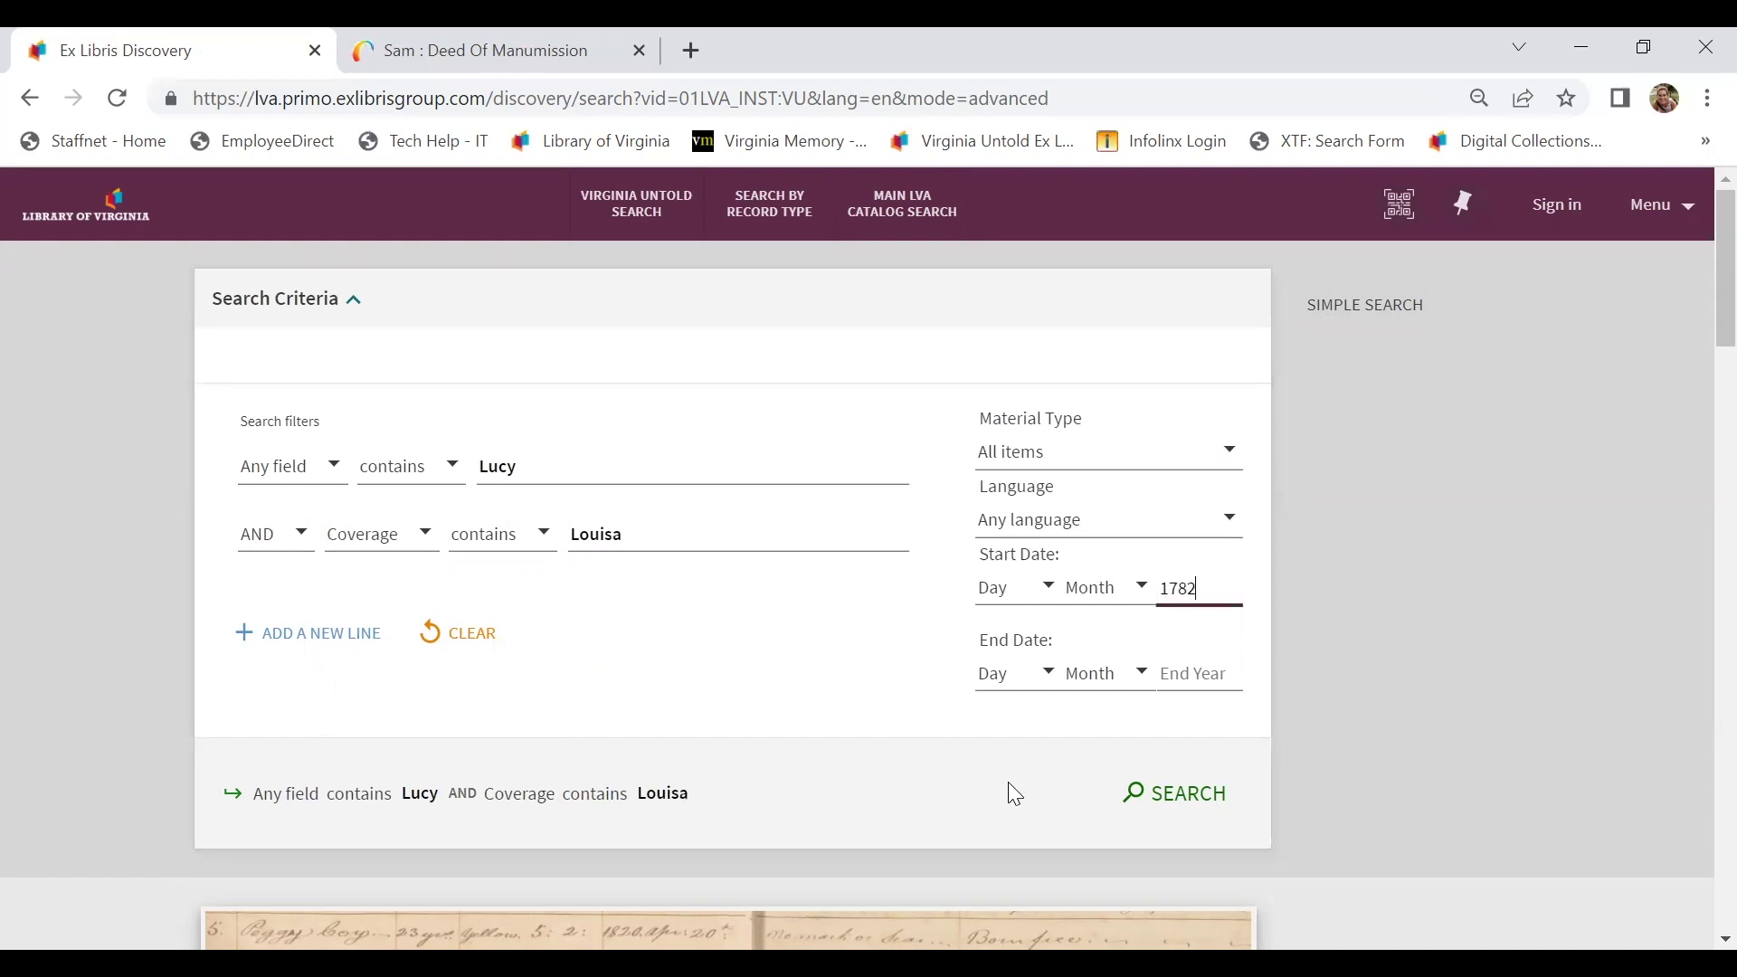
left_click(1171, 818)
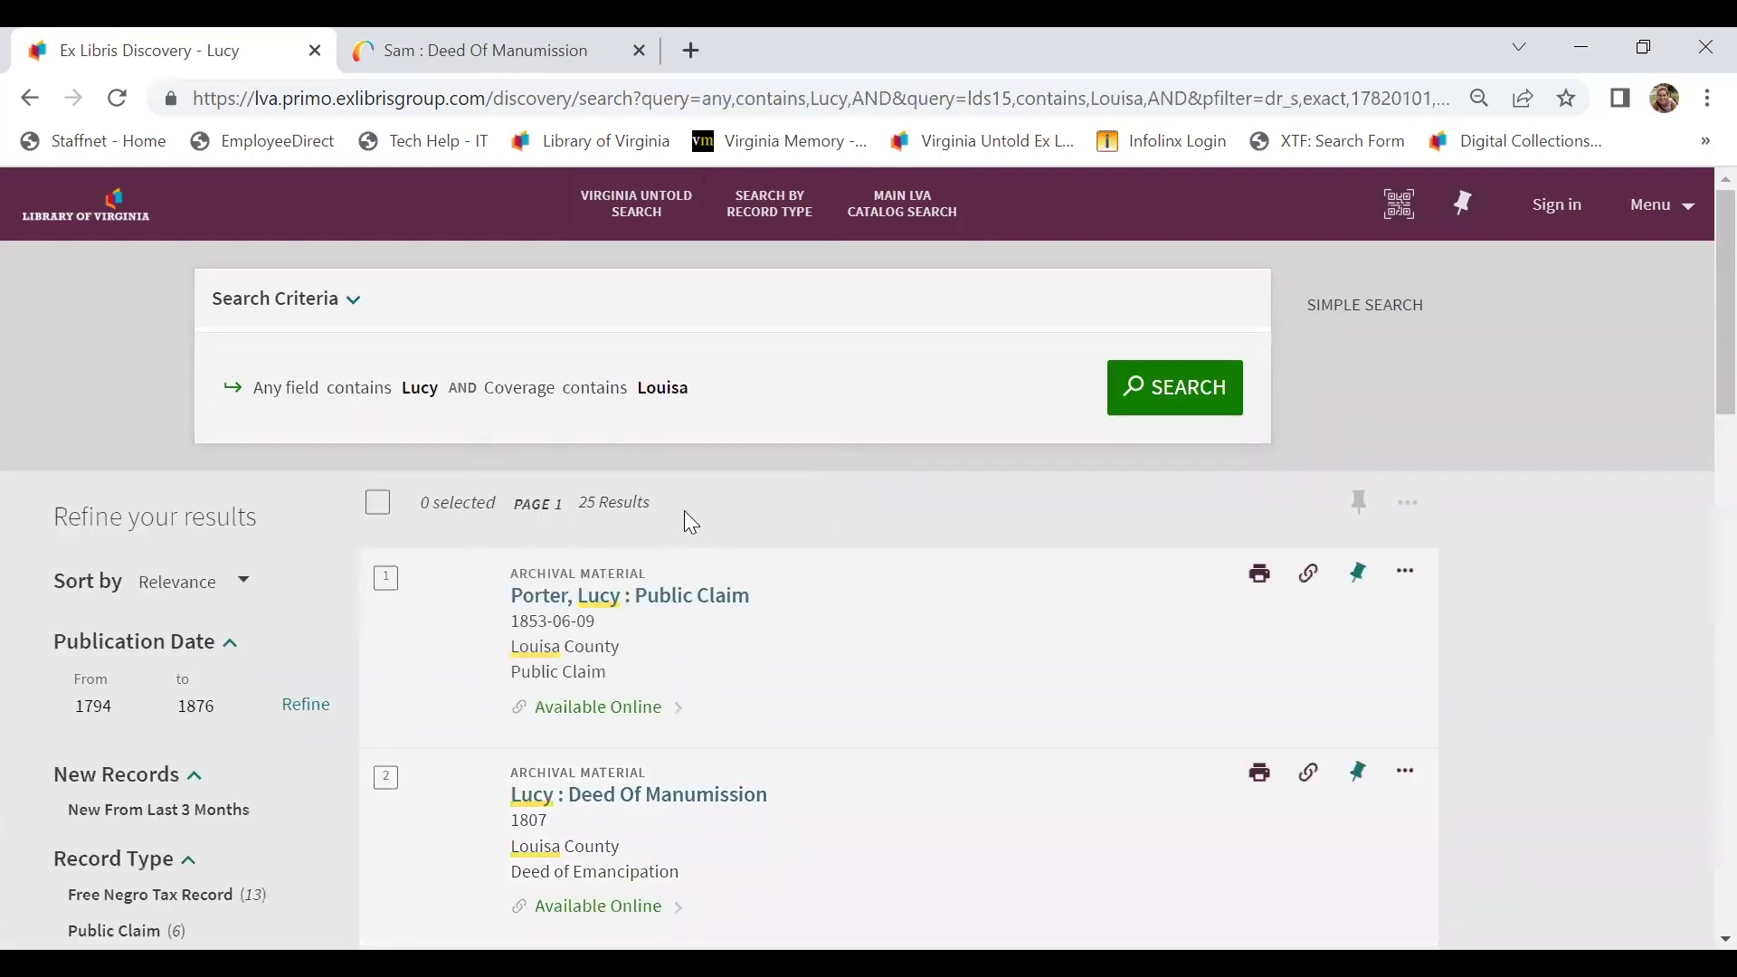
scroll(684, 511, "down", 1)
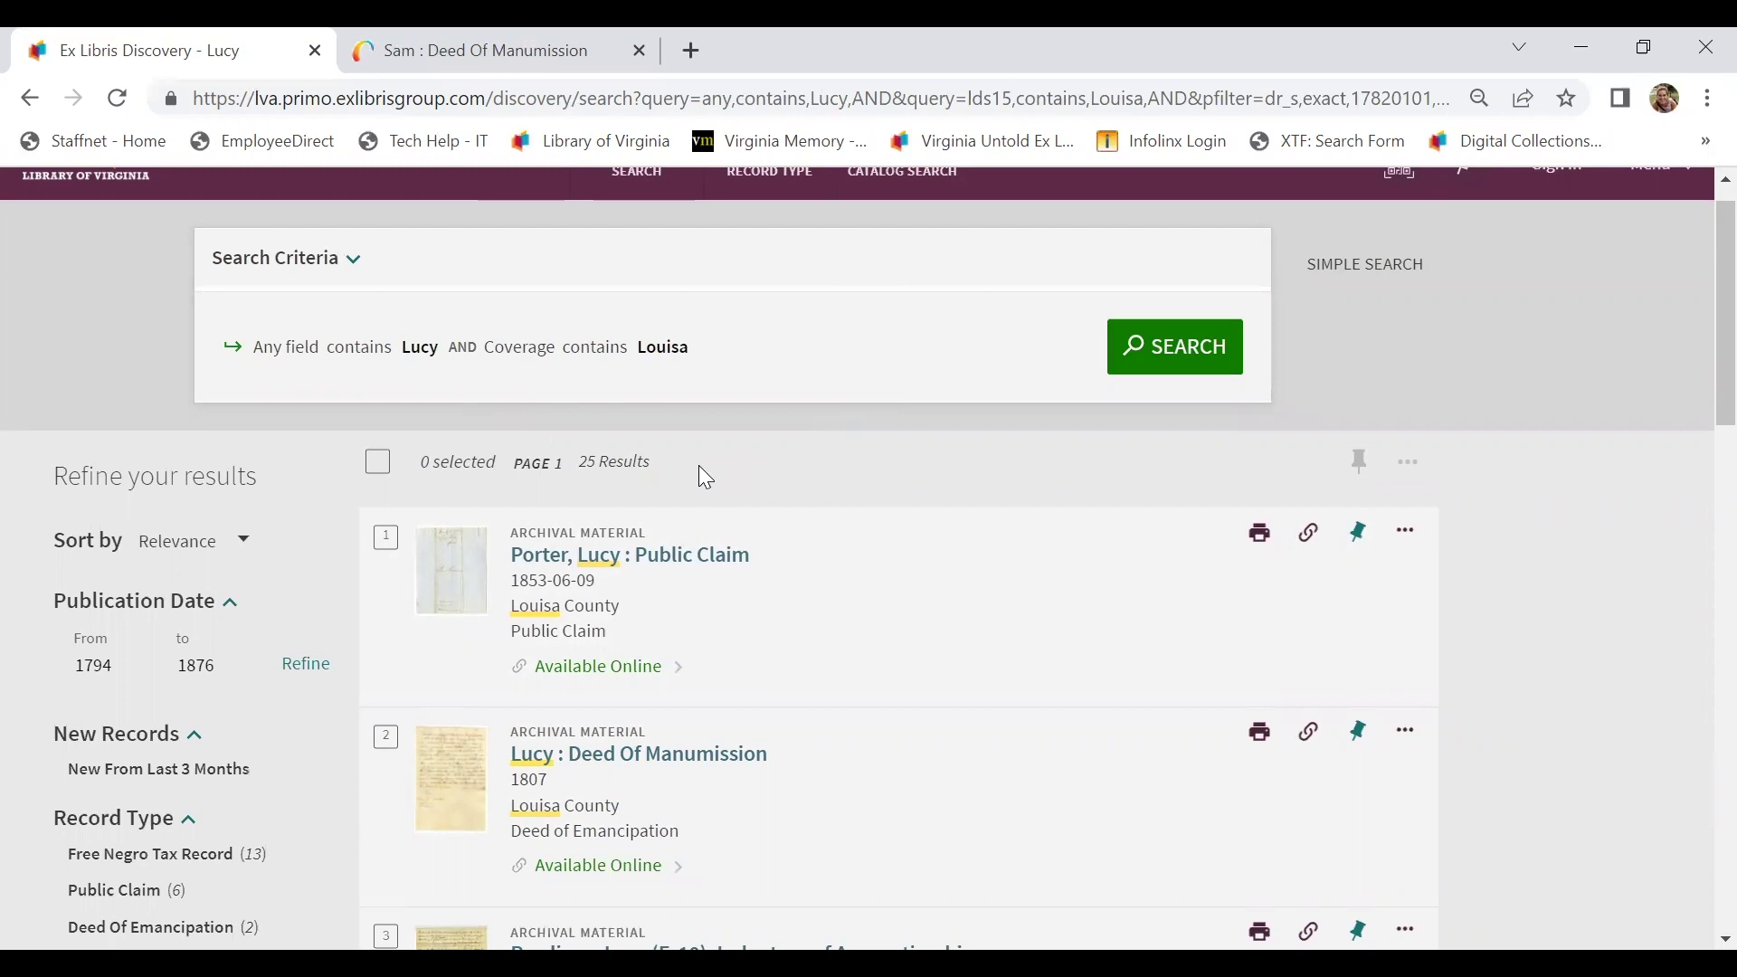
scroll(721, 543, "up", 1)
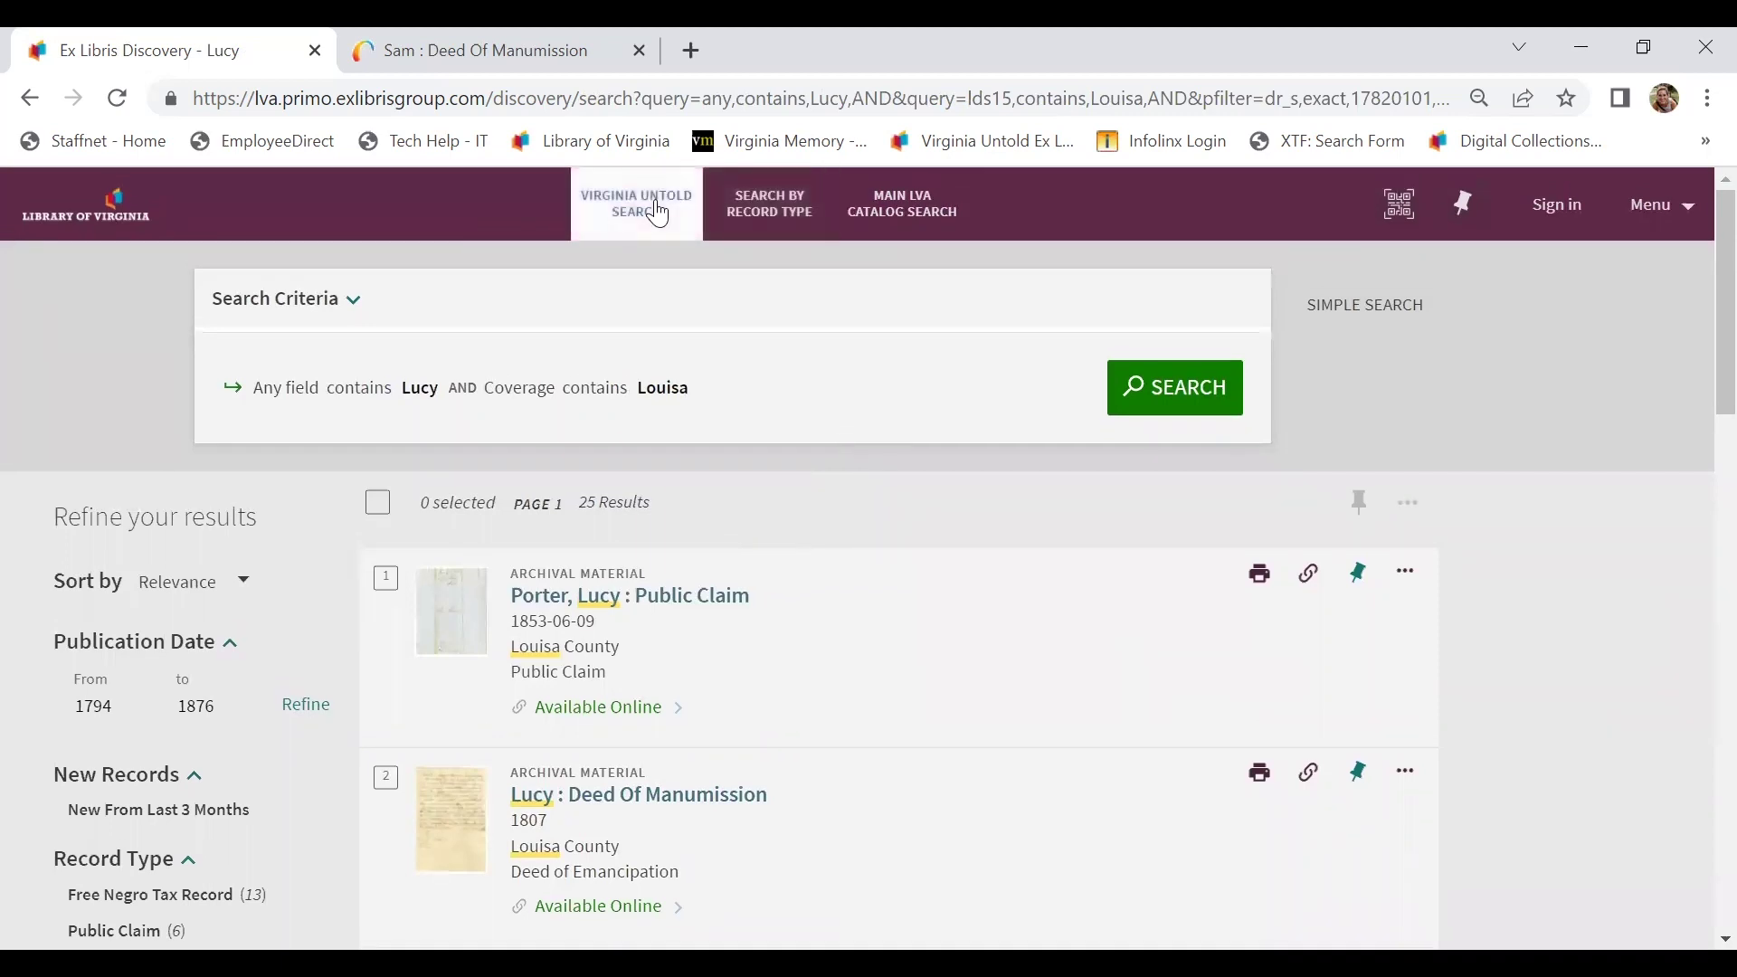
- Open the Virginia Untold collection in a new tab and browse its 23 sub-collections, such as Deeds of Emancipation and Freedom Suits
left_click(653, 203)
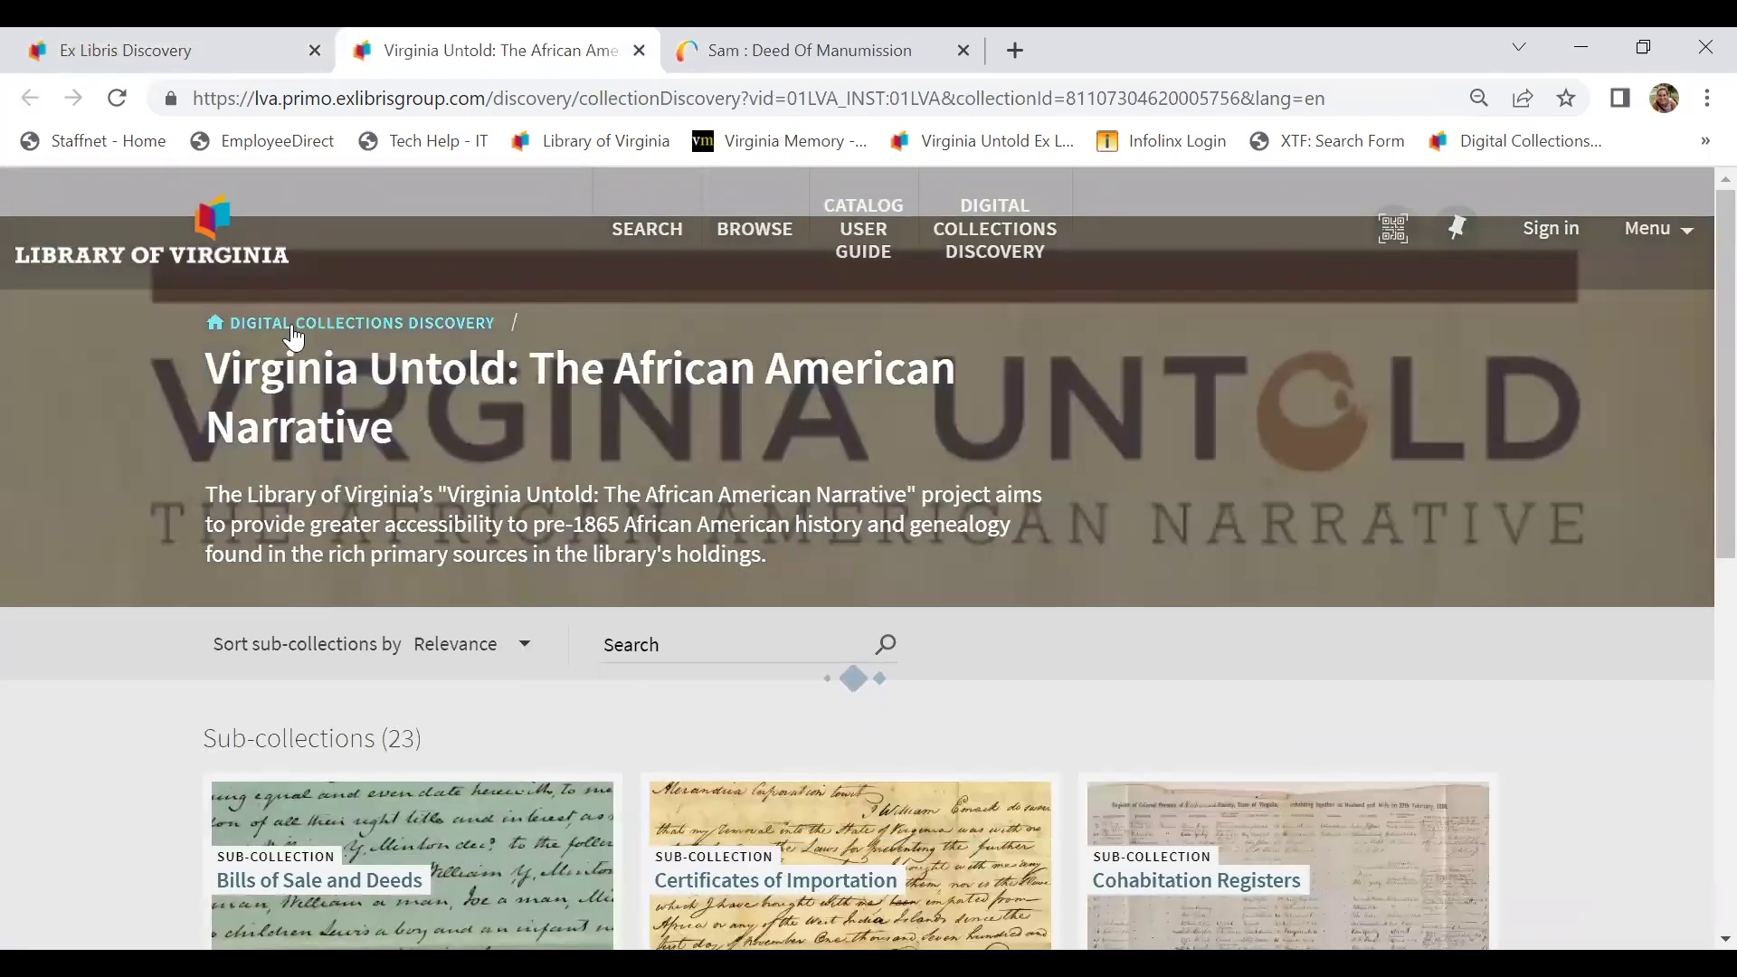
scroll(483, 413, "down", 2)
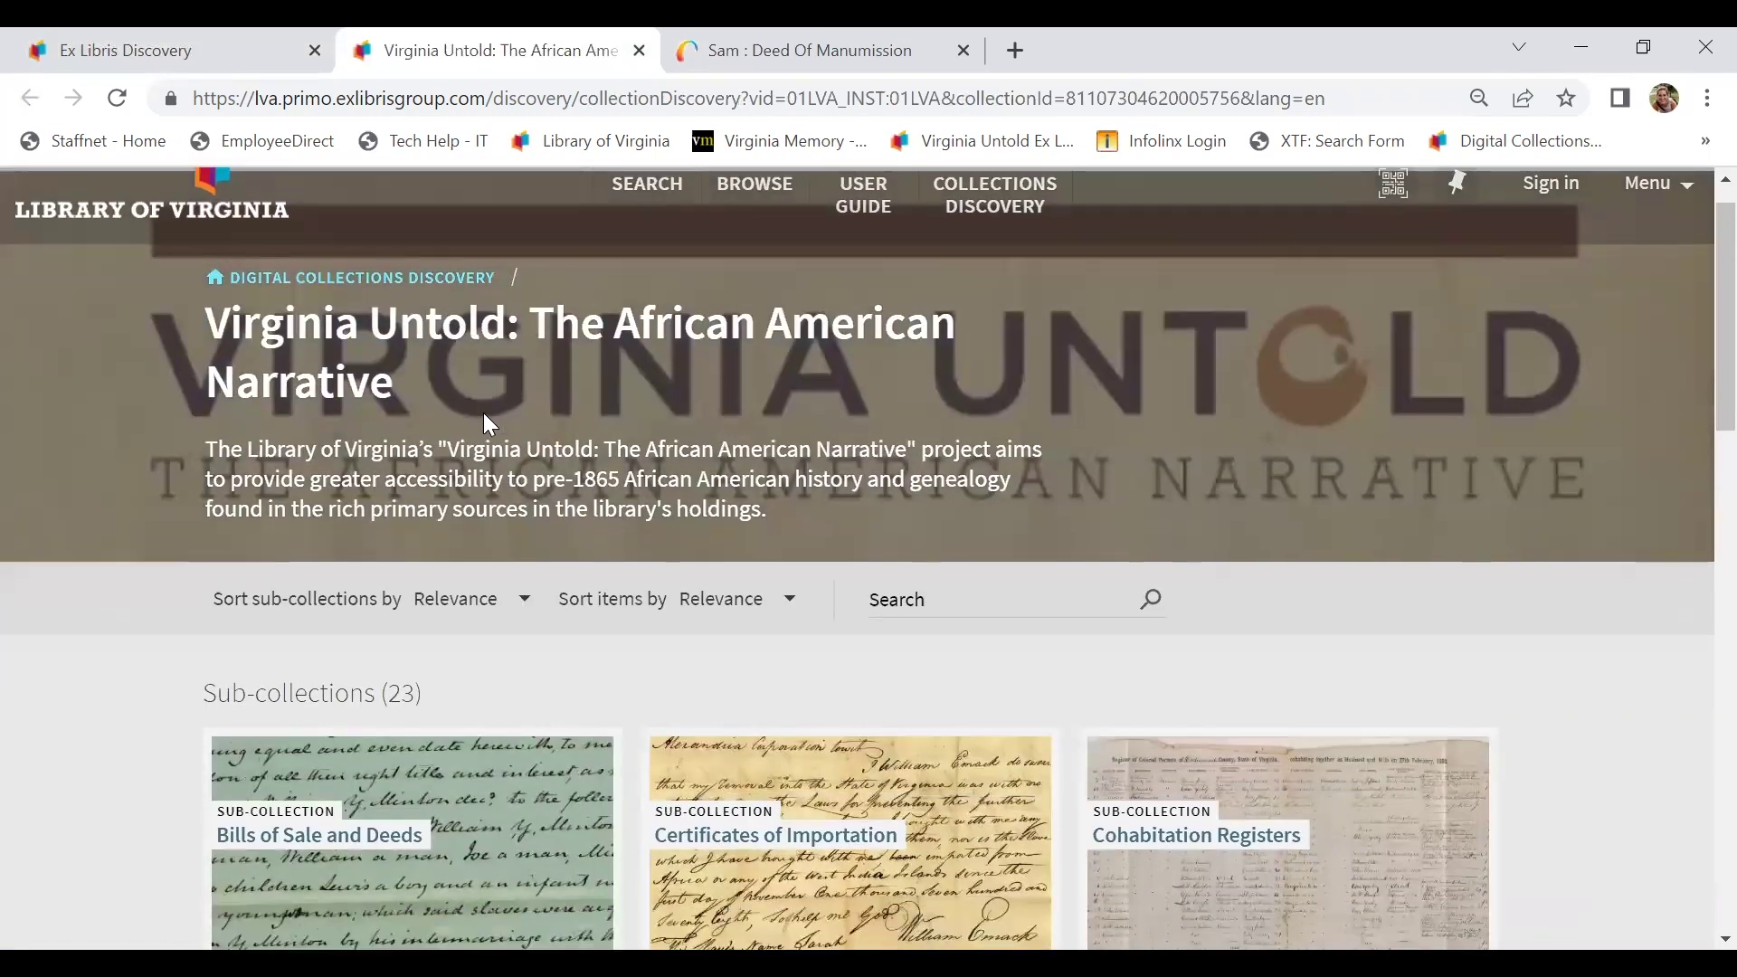
scroll(486, 413, "down", 3)
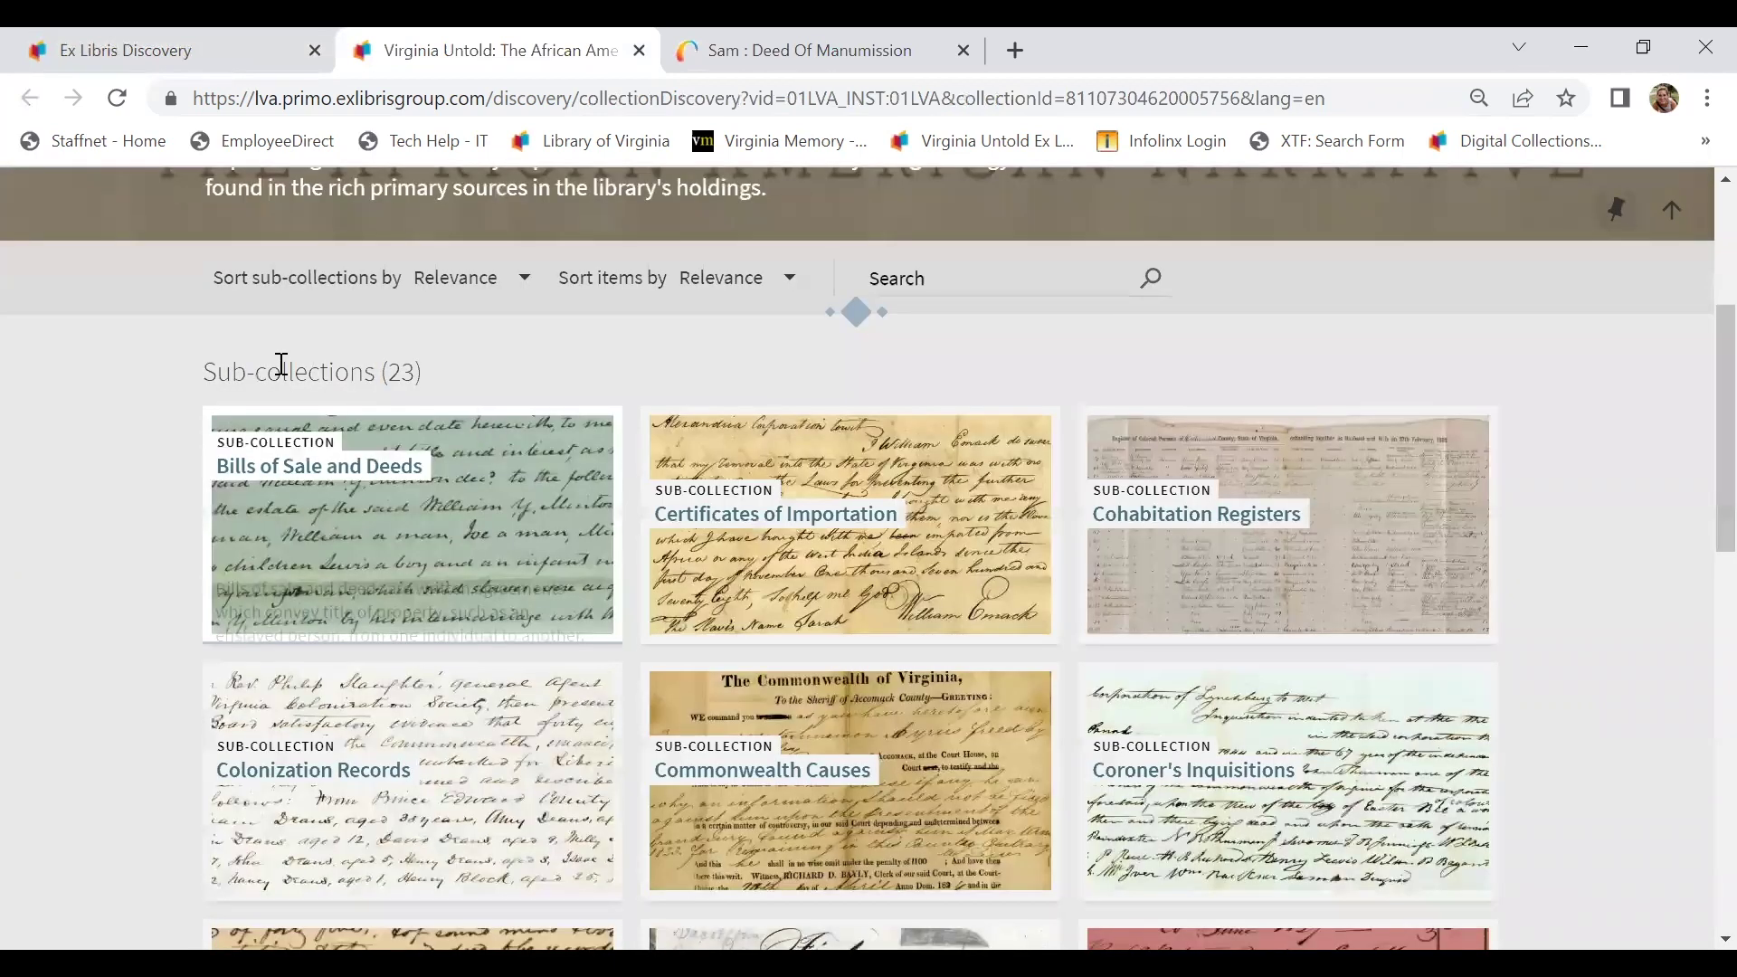
scroll(417, 542, "down", 1)
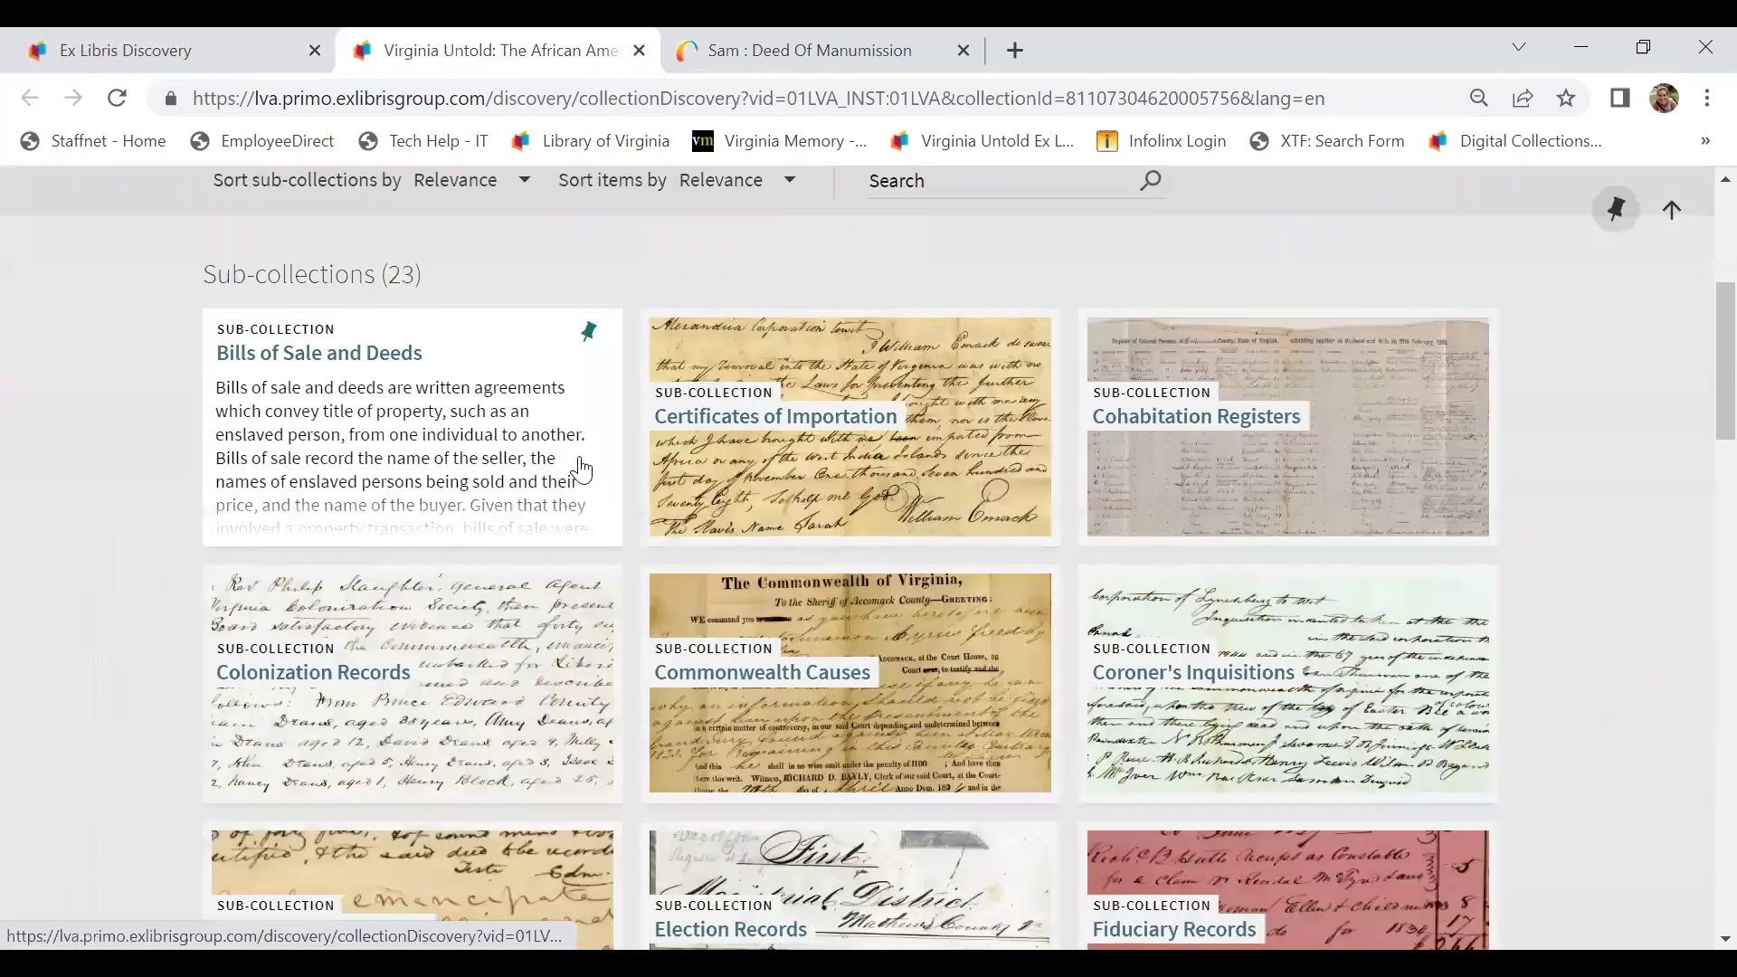
scroll(671, 561, "down", 2)
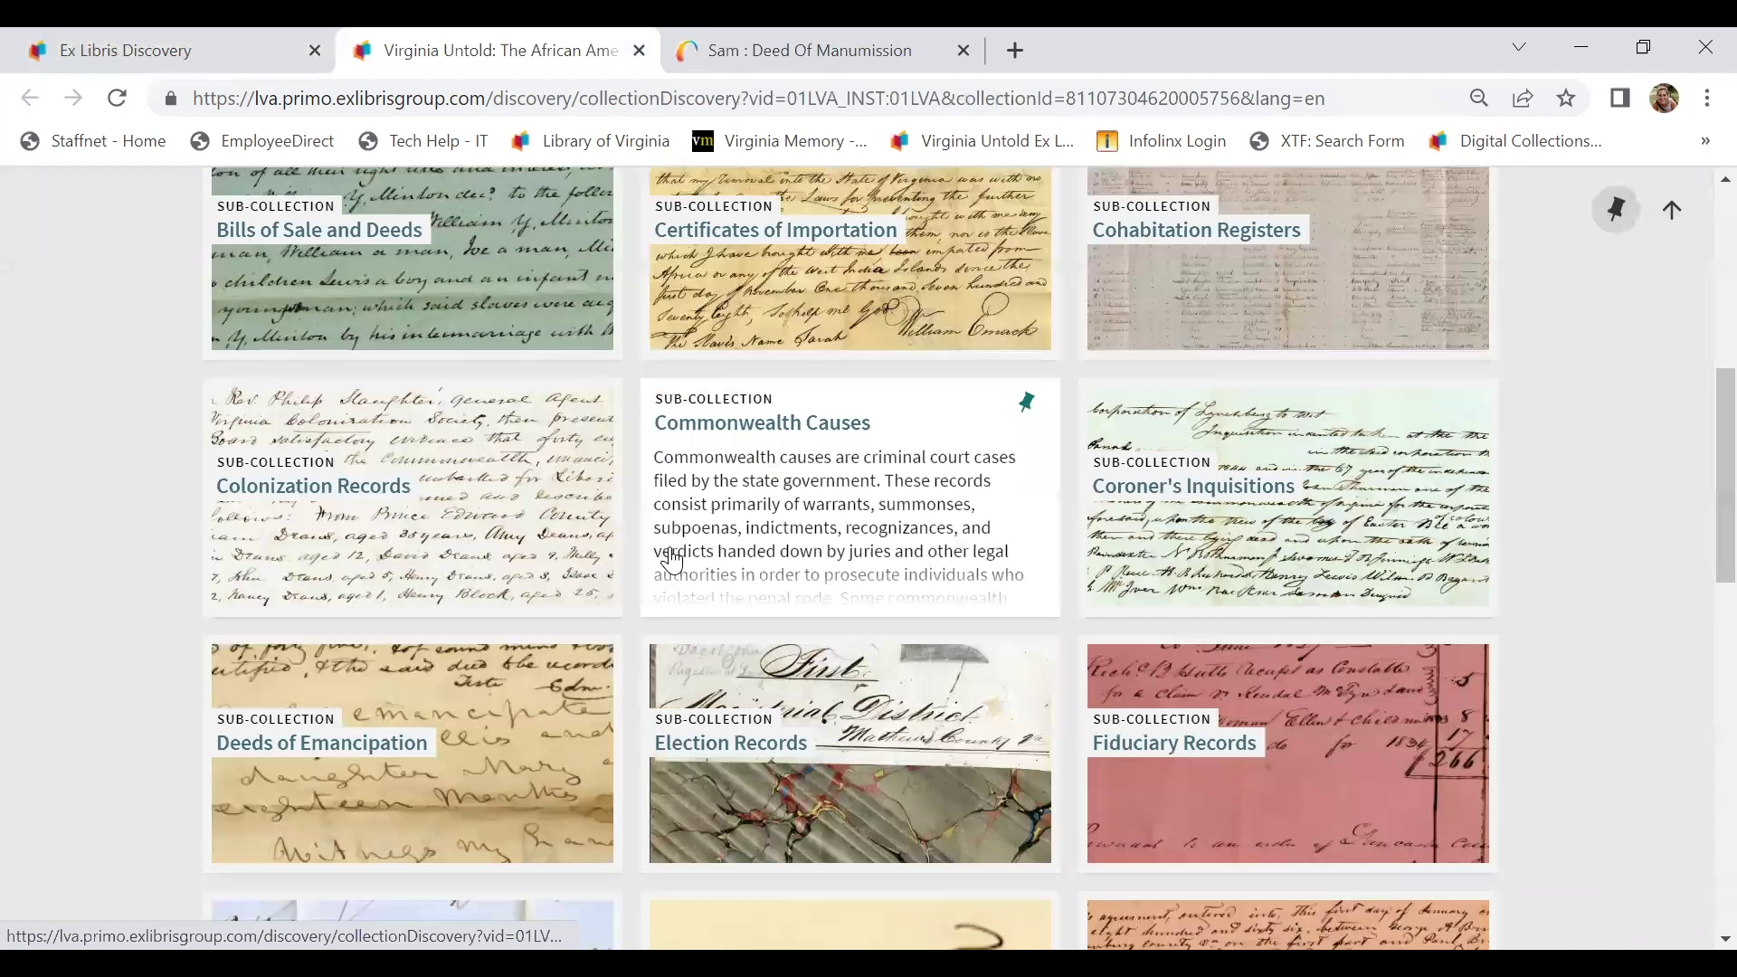
scroll(671, 561, "down", 4)
scroll(671, 561, "down", 4)
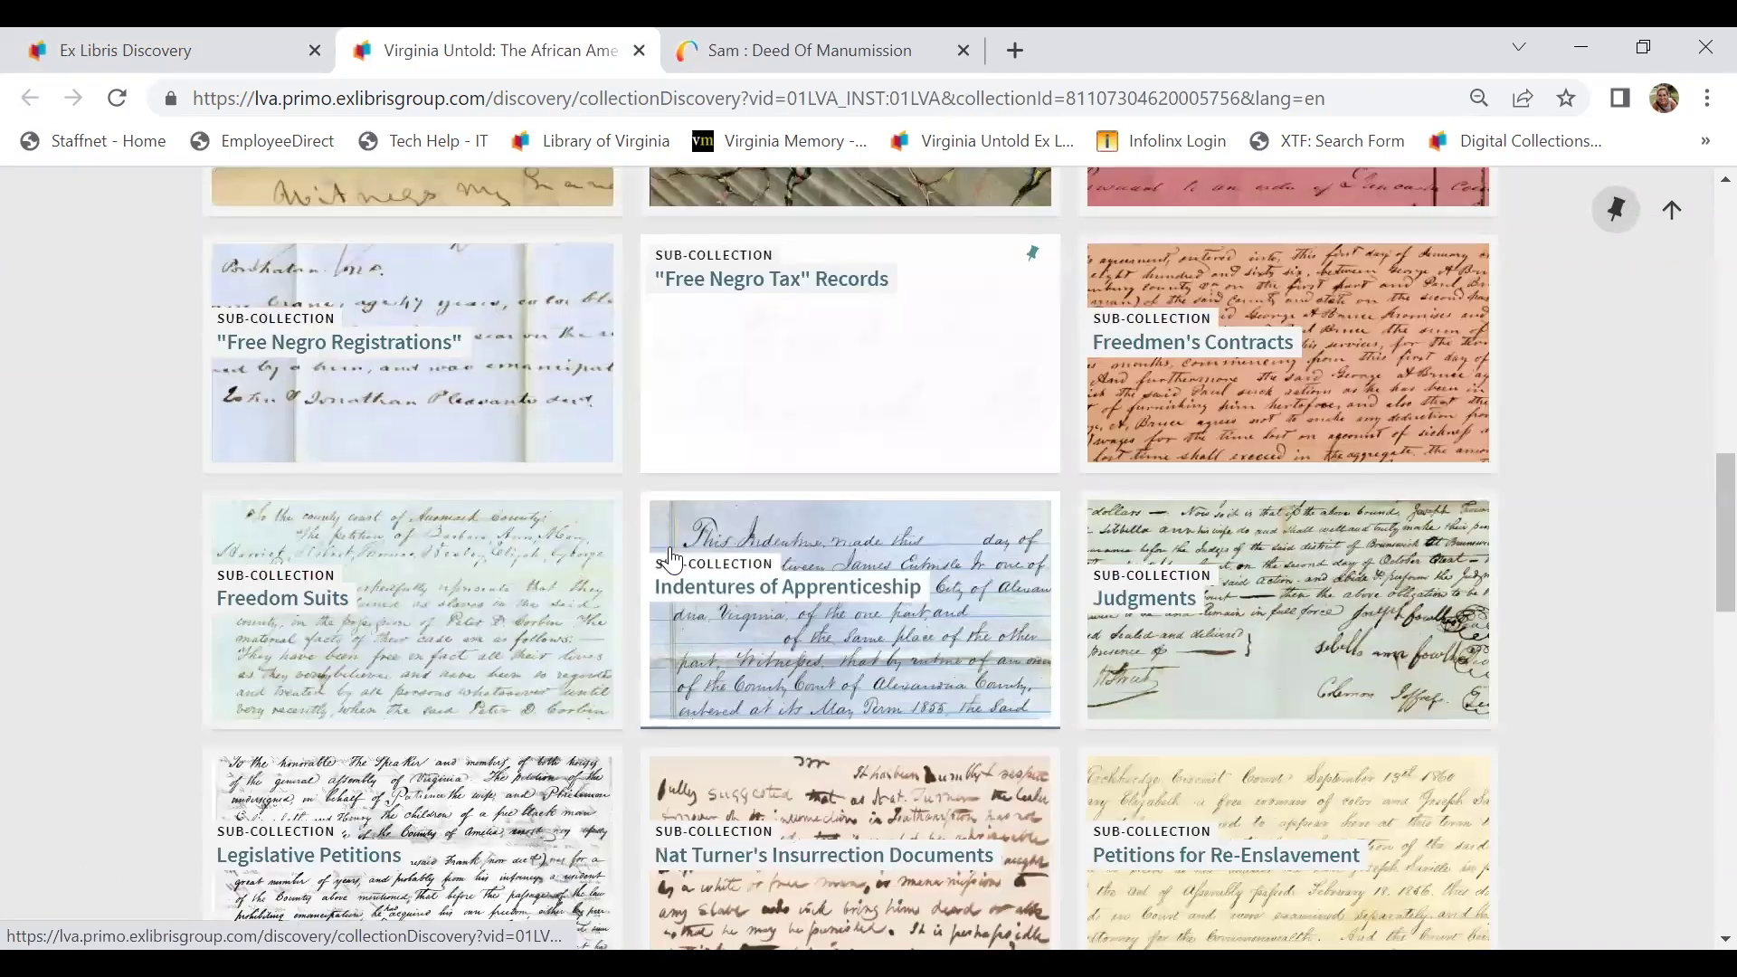
scroll(473, 522, "up", 5)
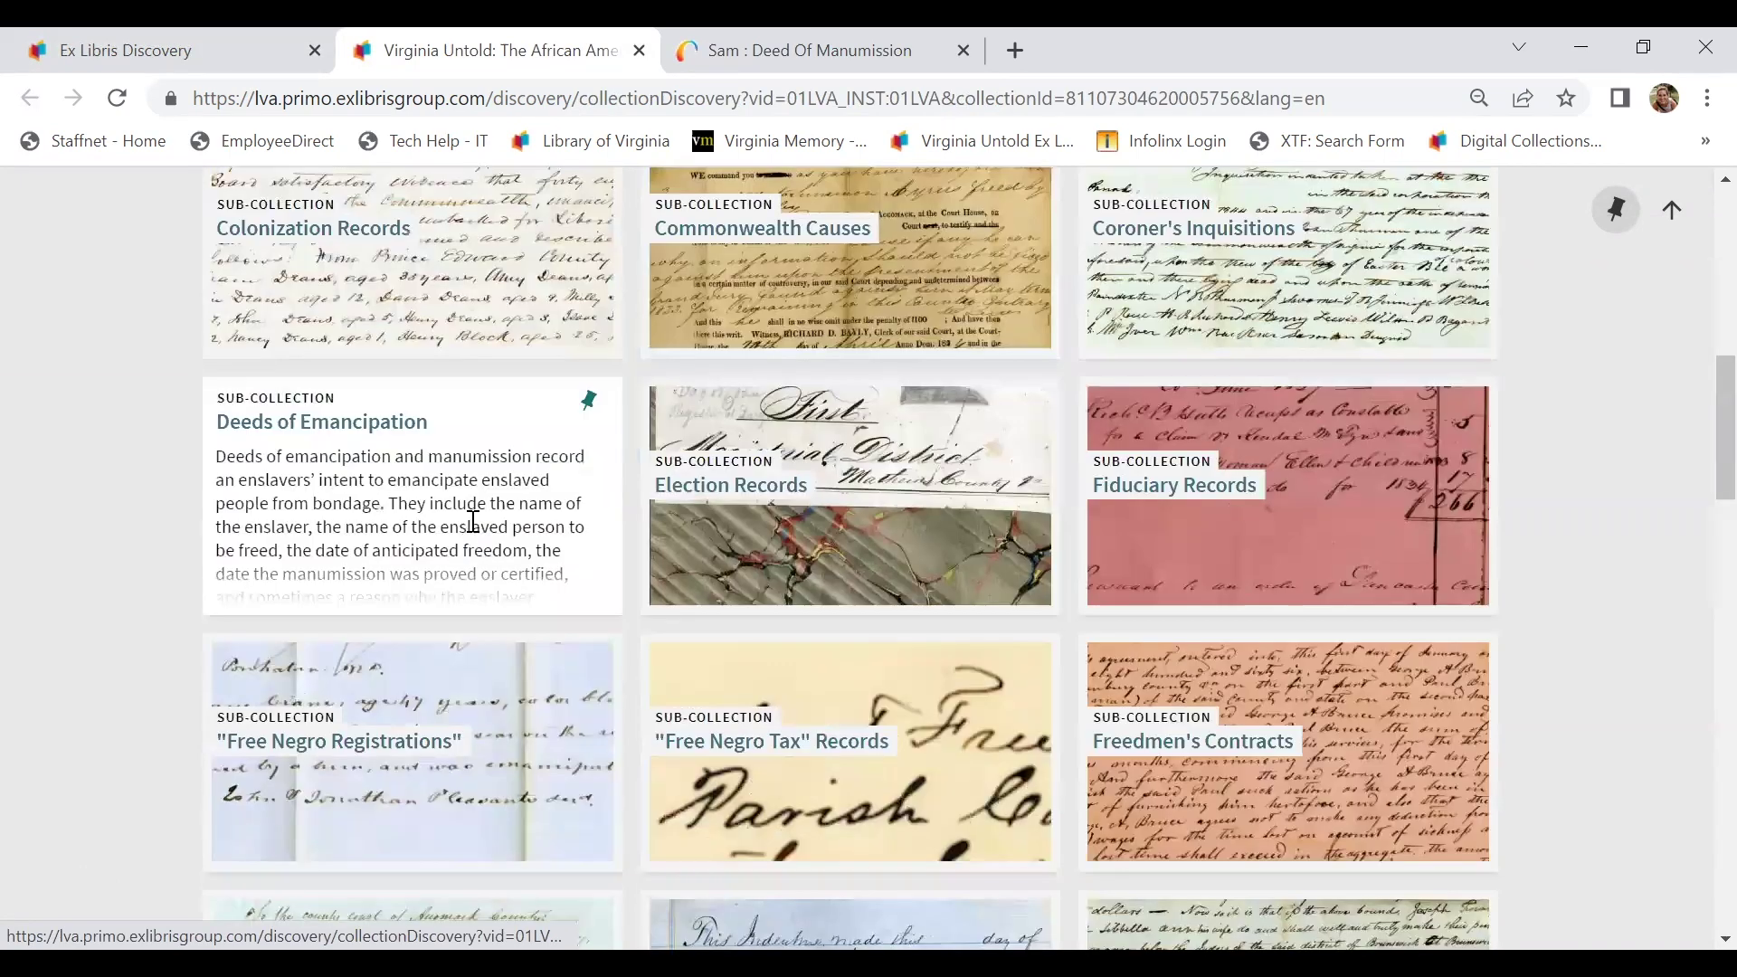
- Search the 710-item Deeds of Emancipation sub-collection for 'Joe' and review the 17 results
left_click(472, 522)
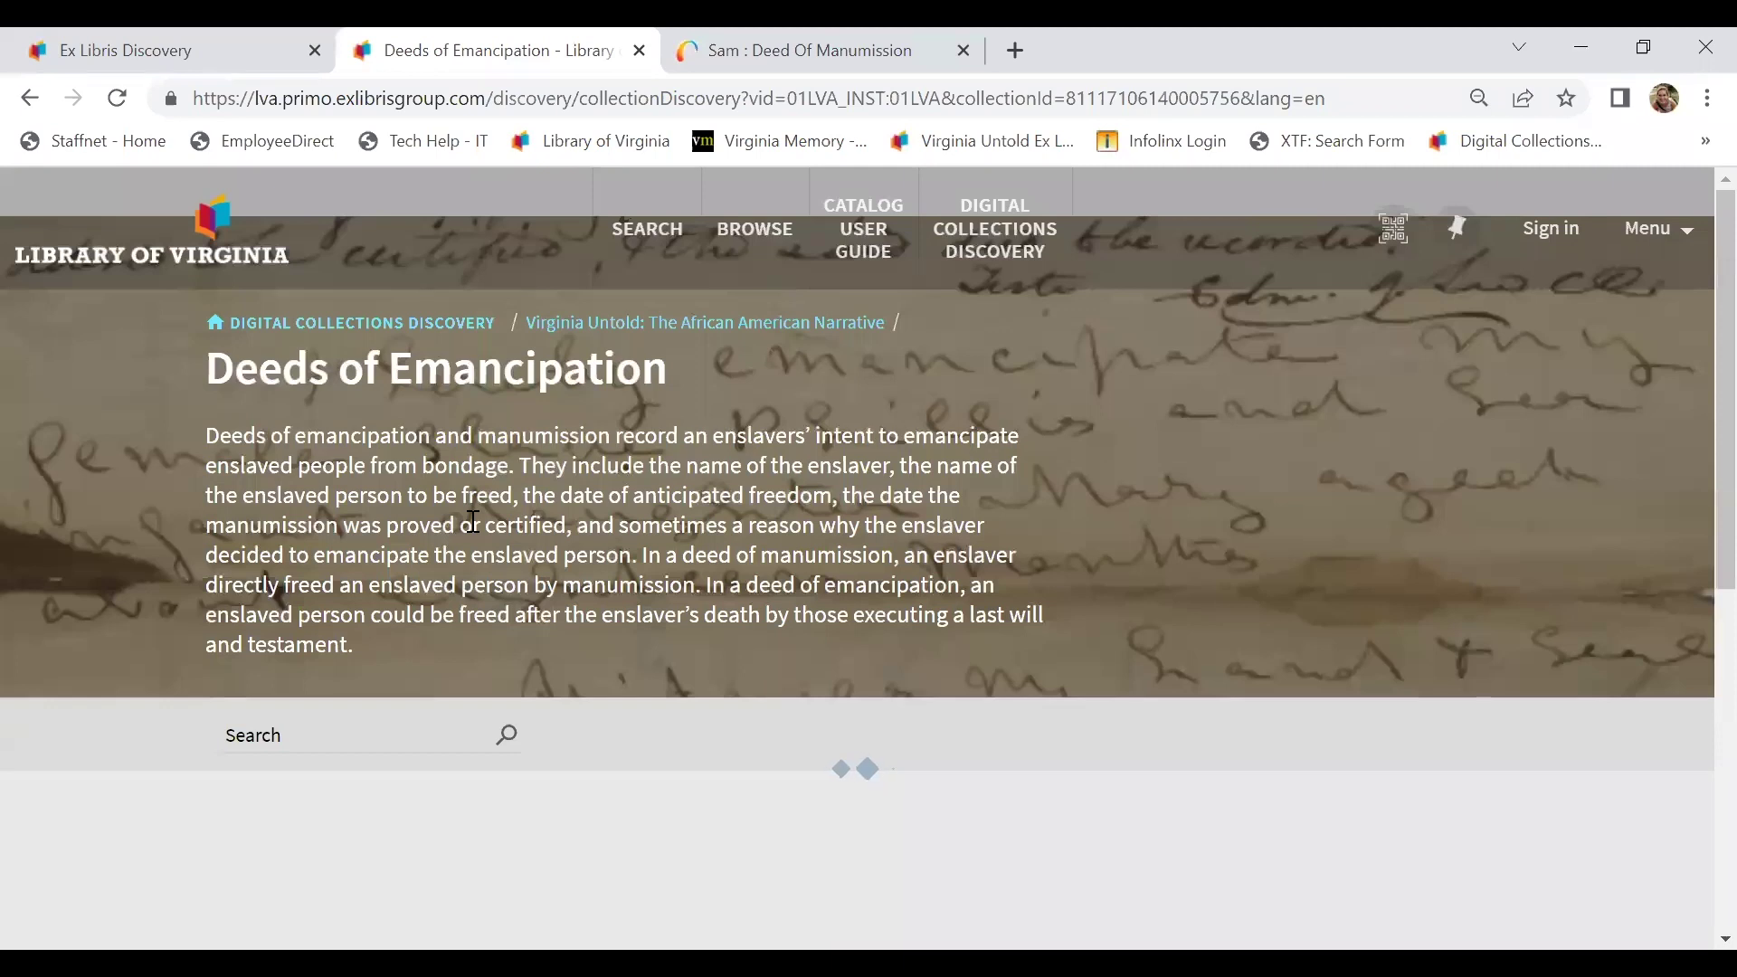
scroll(472, 522, "down", 1)
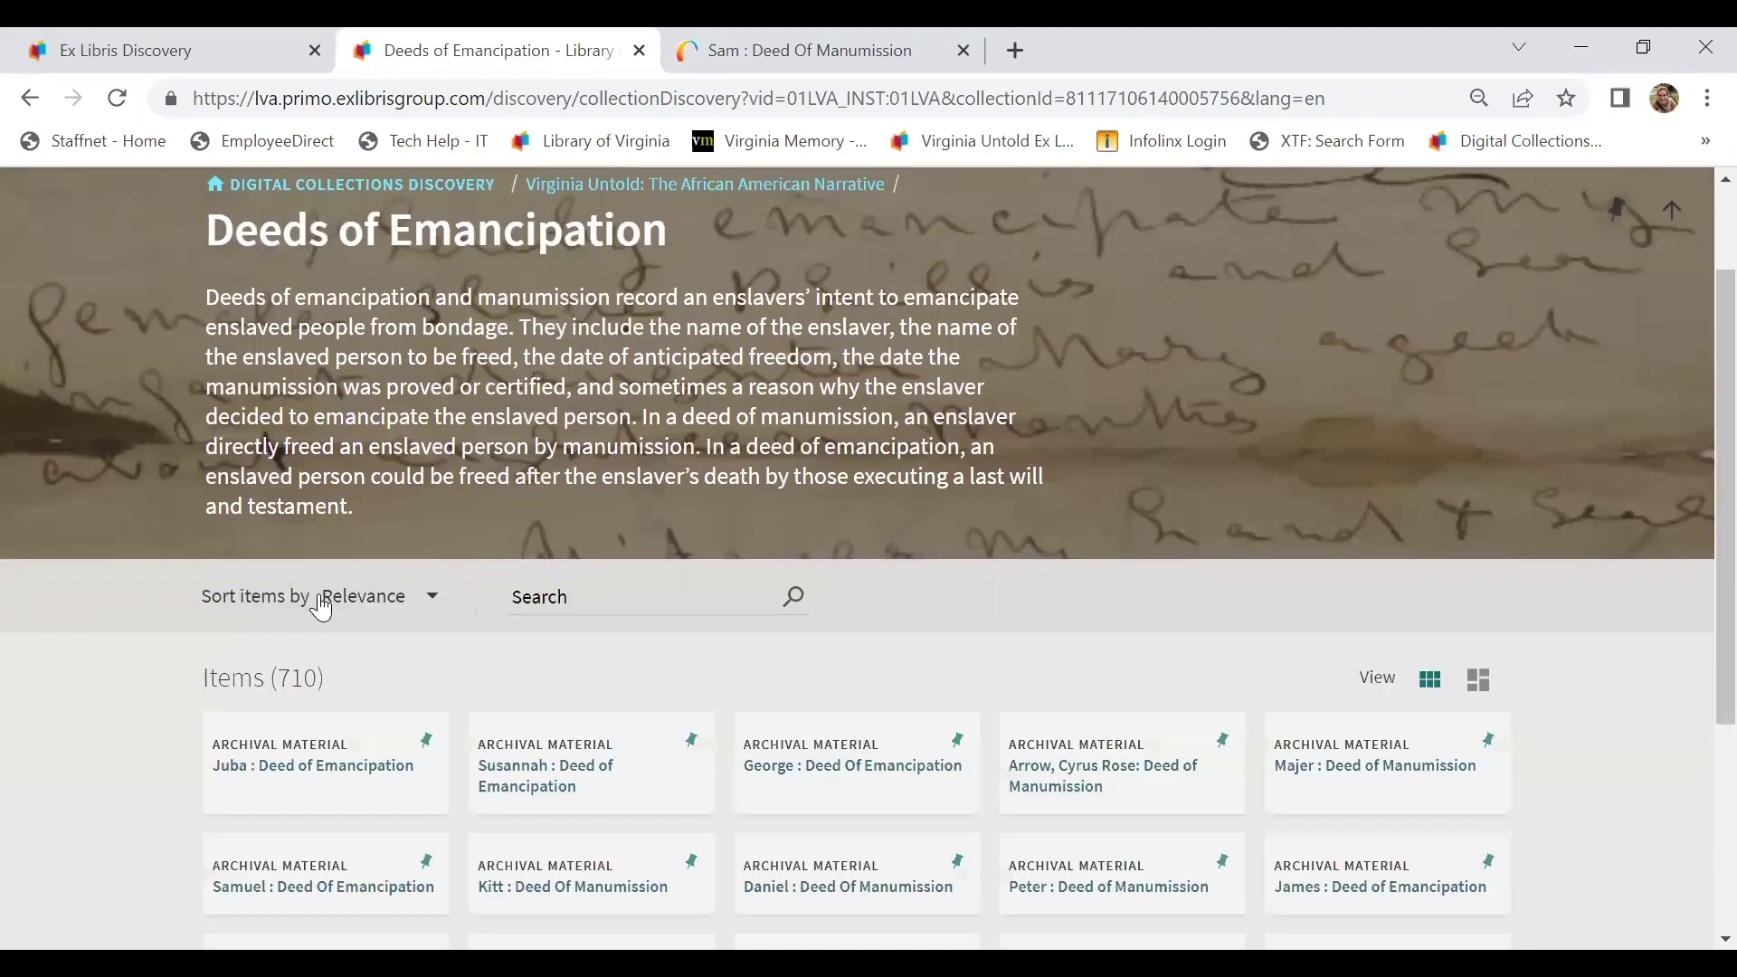
left_click(567, 605)
type("Joe")
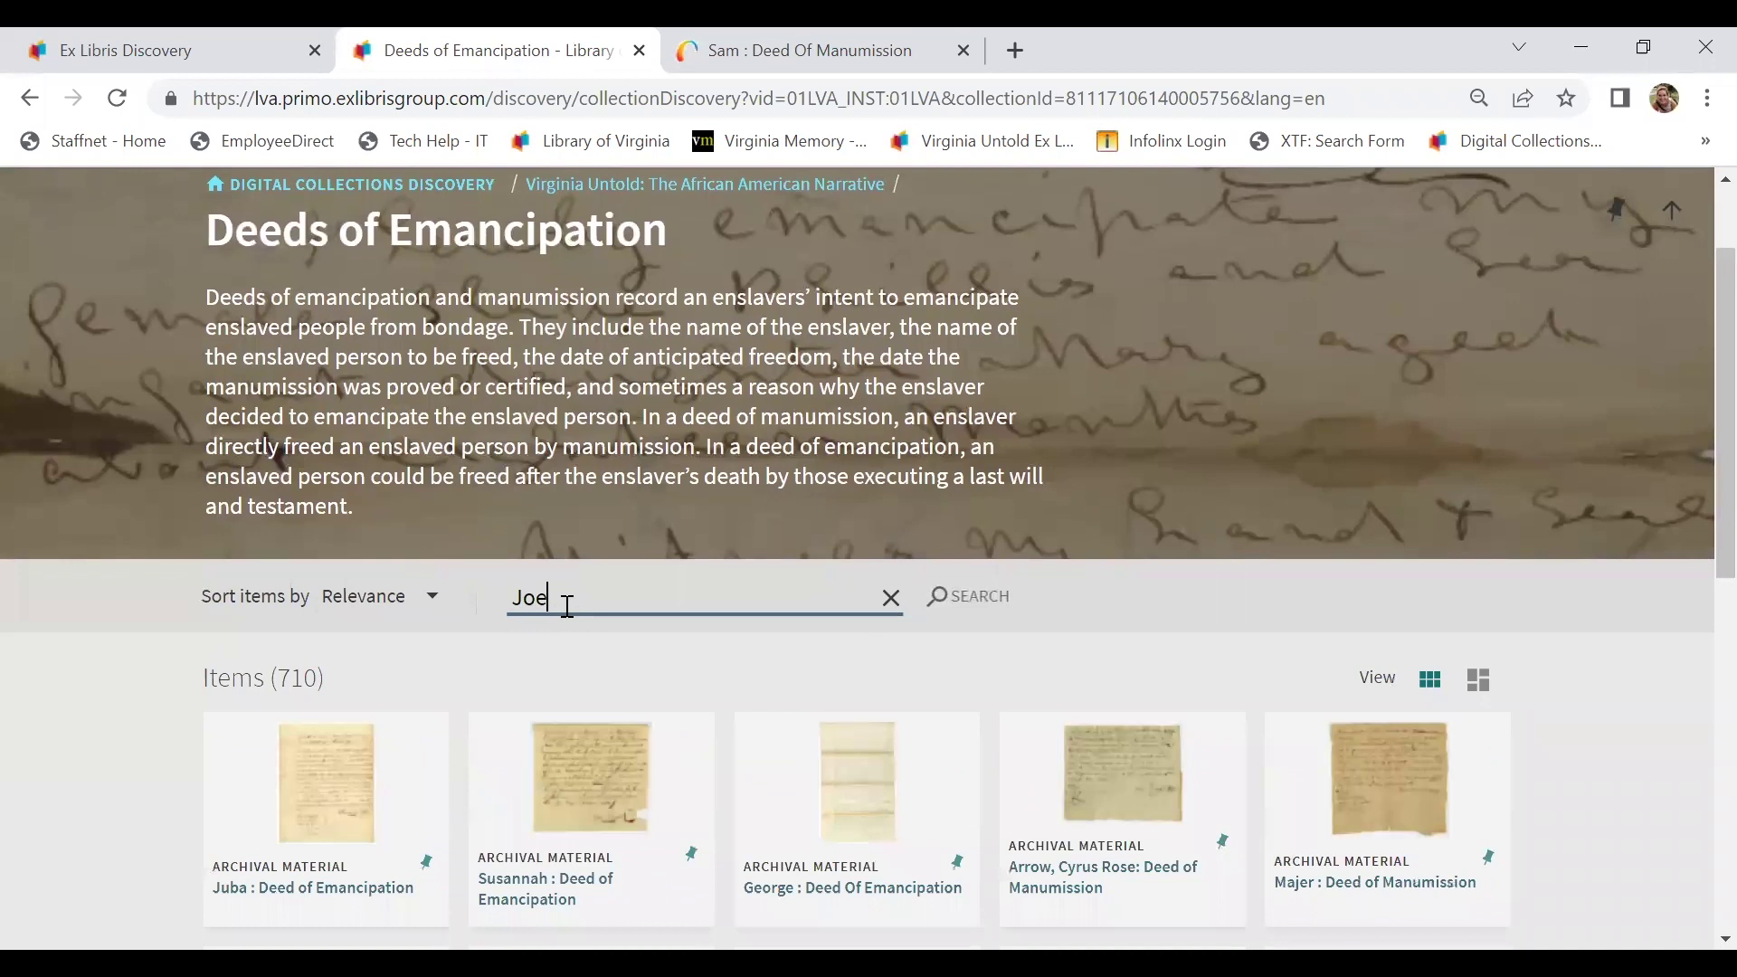
key("Return")
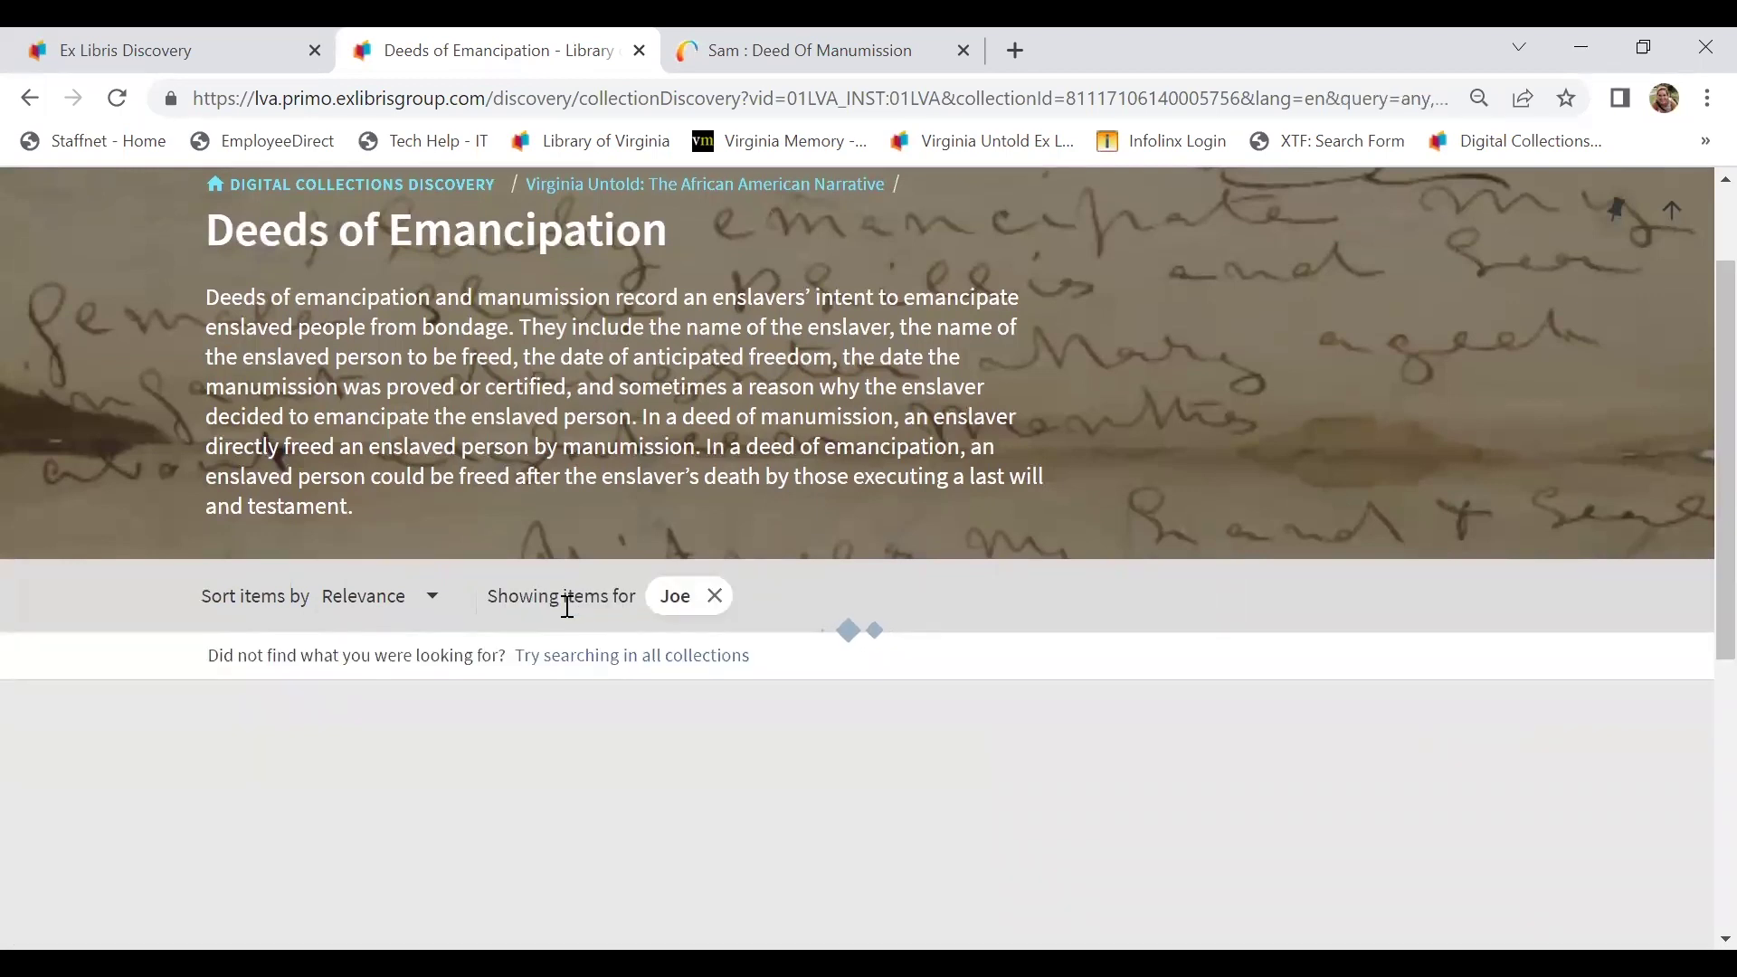
scroll(567, 606, "down", 2)
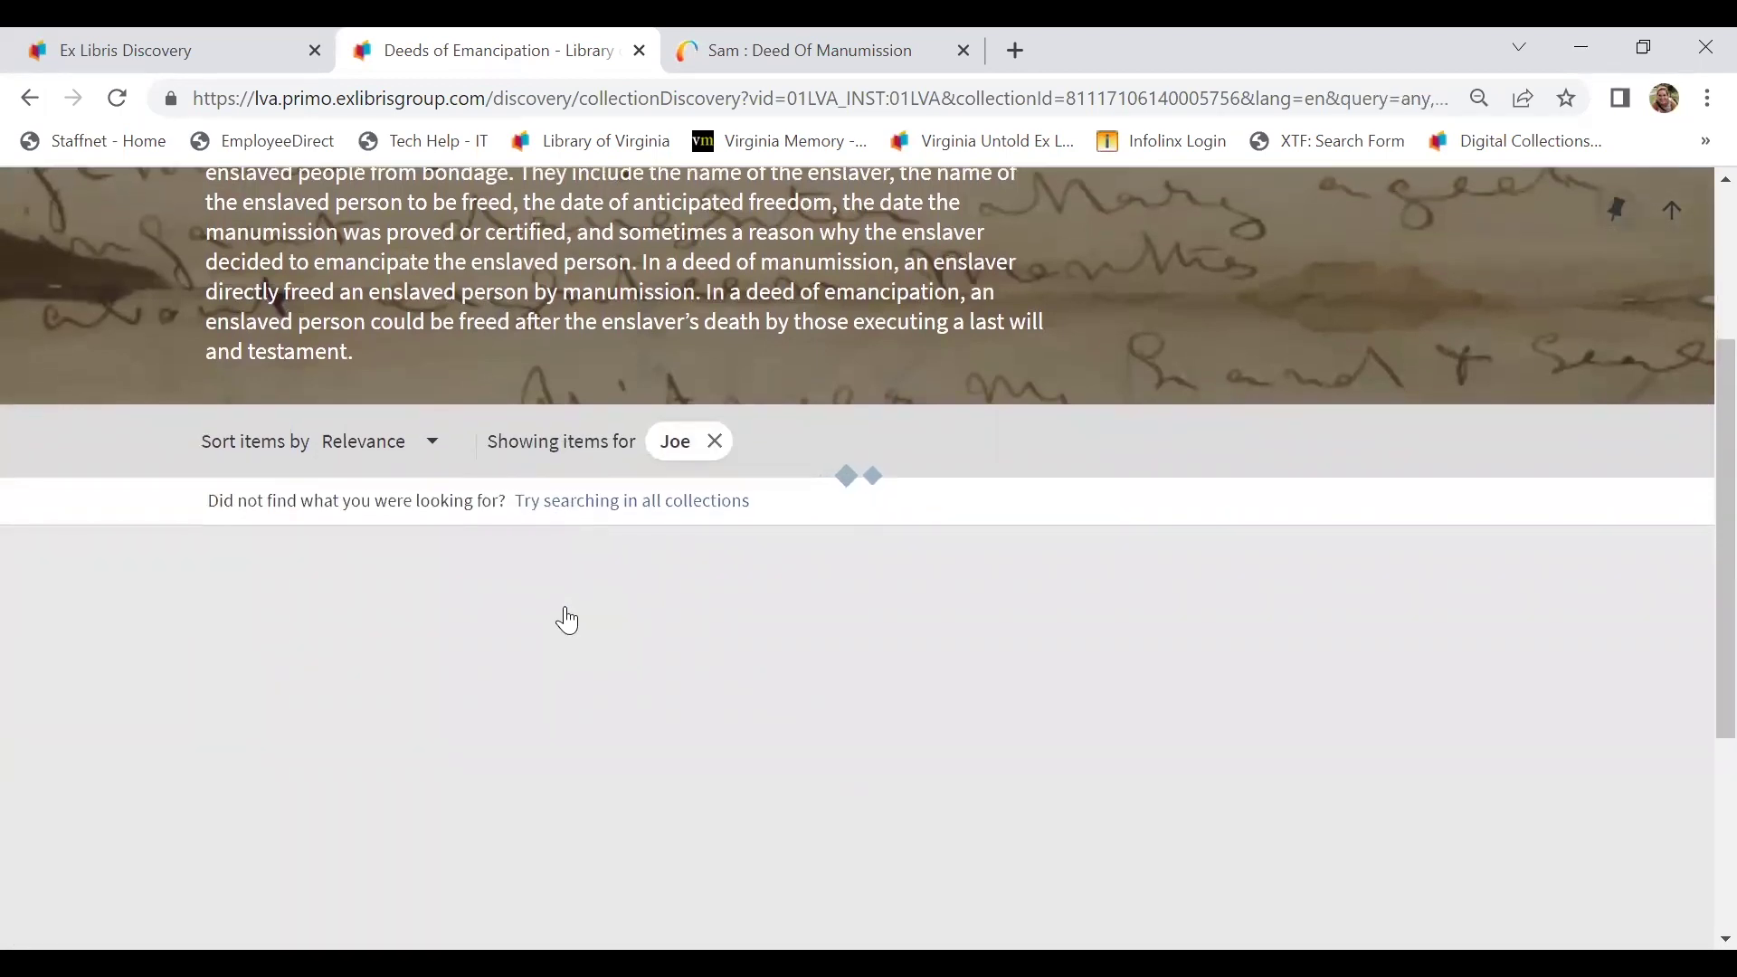
scroll(567, 620, "down", 2)
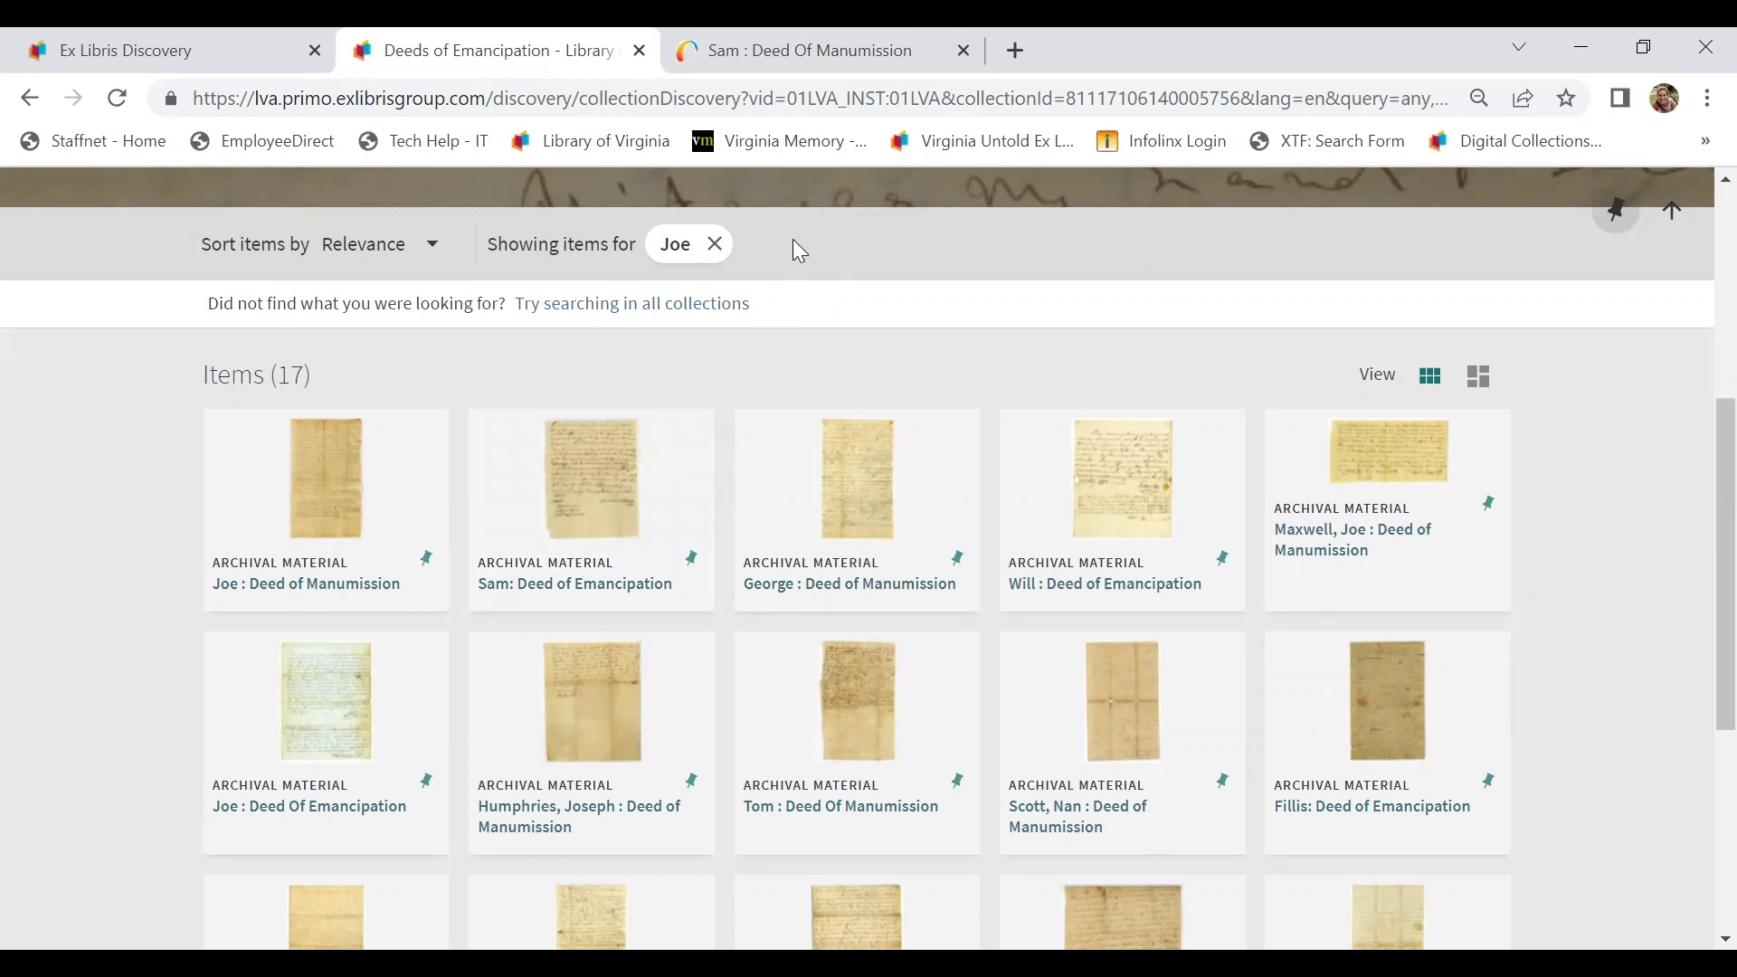
scroll(737, 583, "down", 2)
scroll(738, 584, "down", 2)
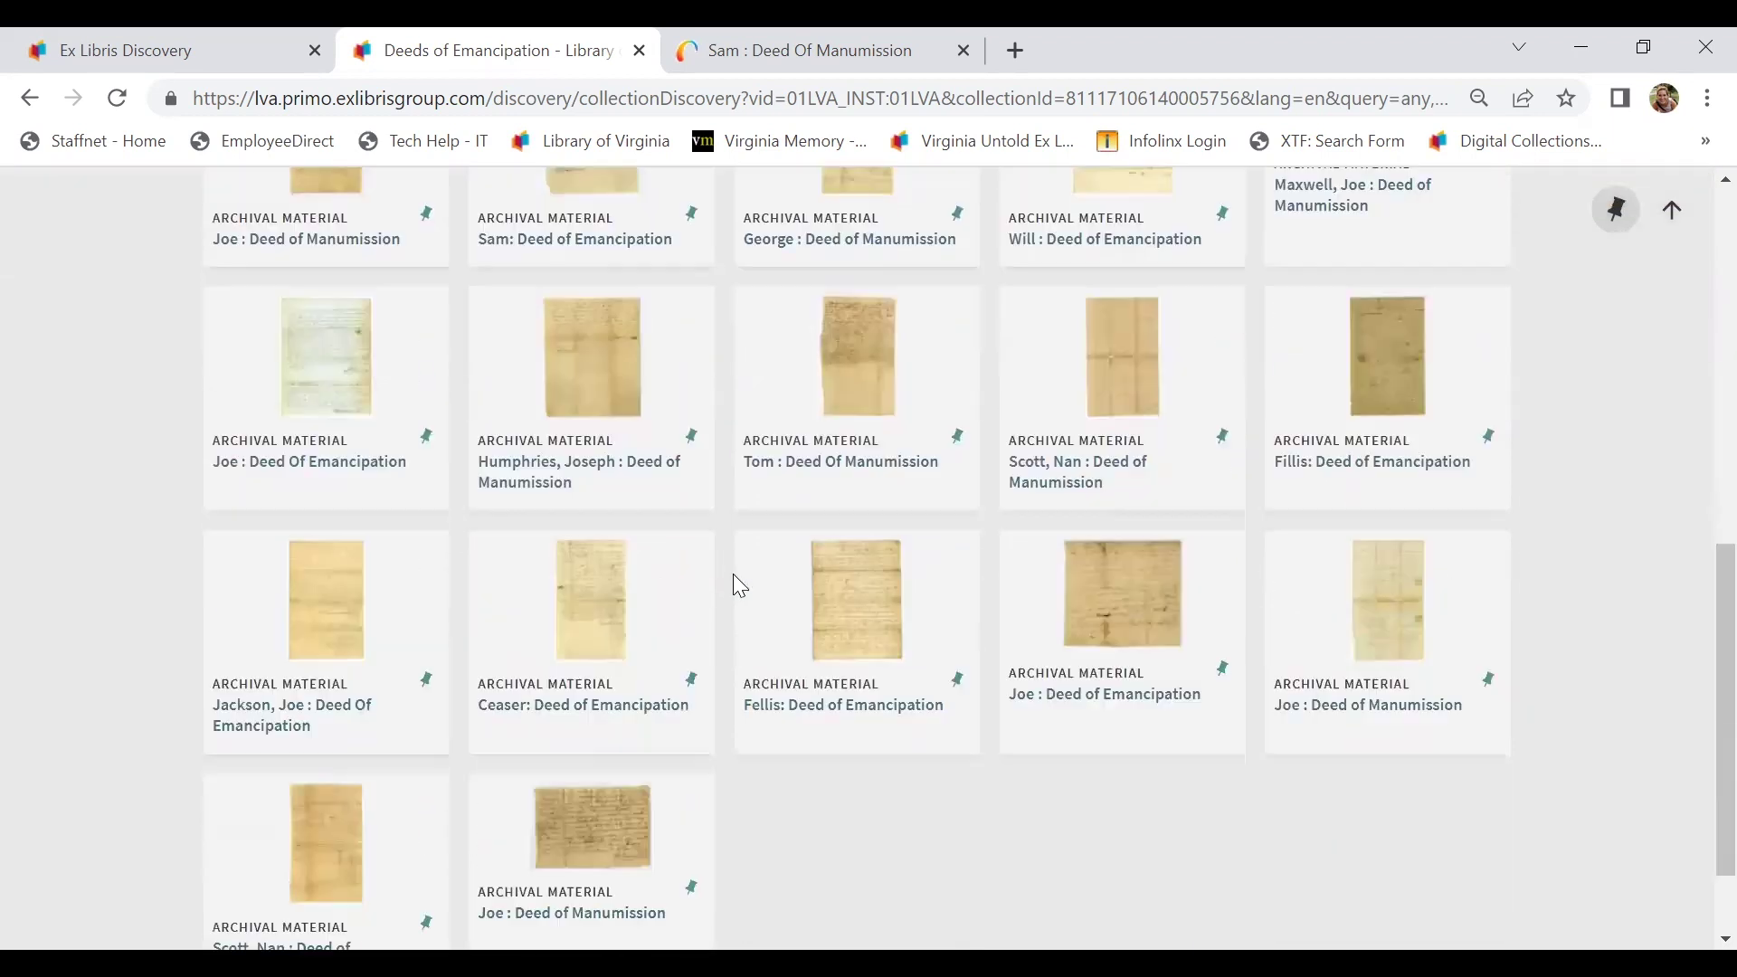
scroll(734, 576, "up", 8)
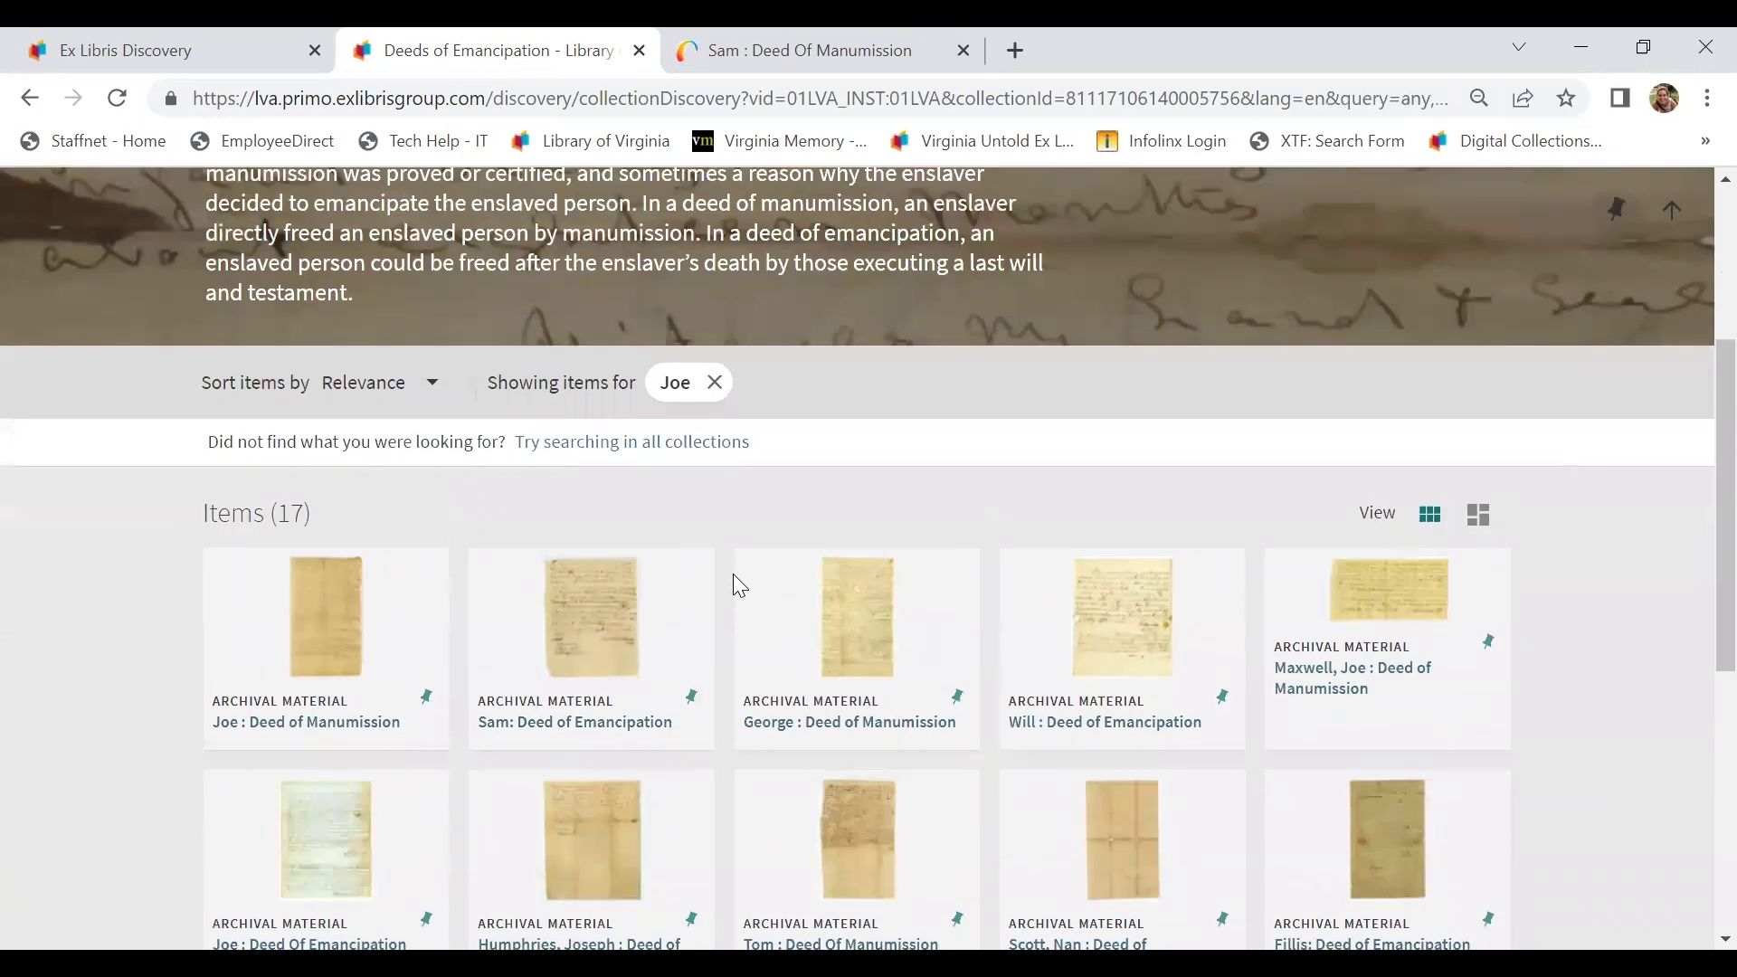
- Go back up to the Virginia Untold collection page and scroll down its sub-collection list
scroll(735, 574, "up", 2)
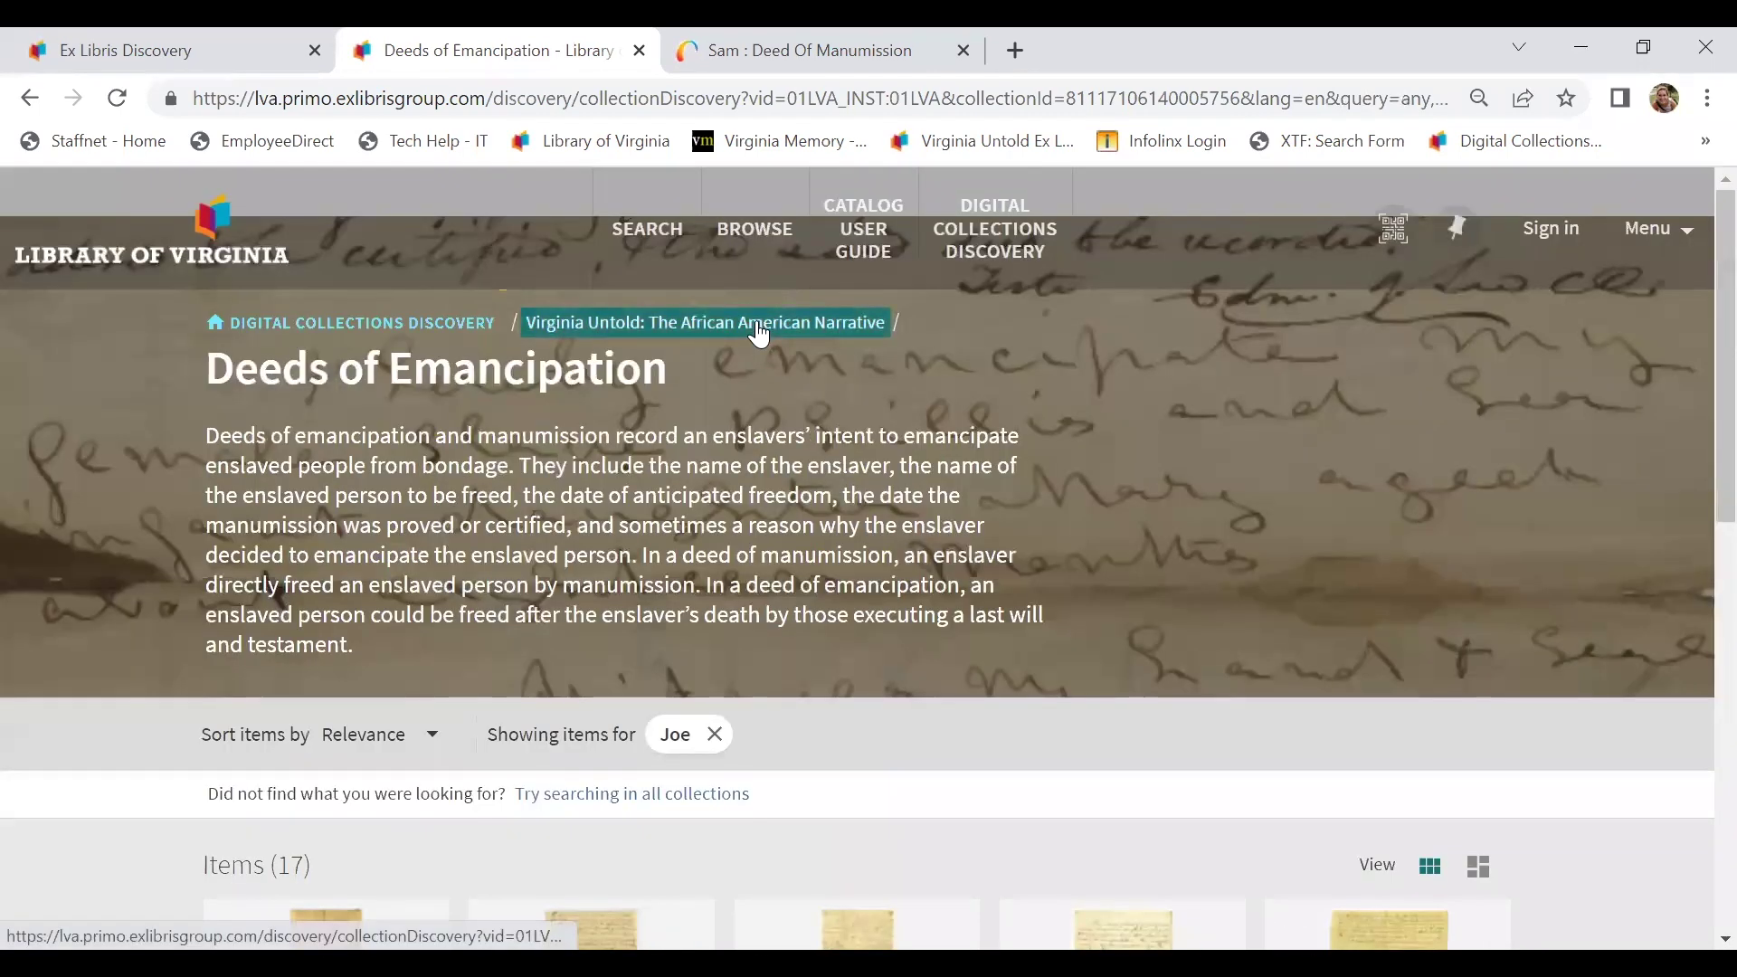
left_click(758, 325)
scroll(786, 723, "down", 8)
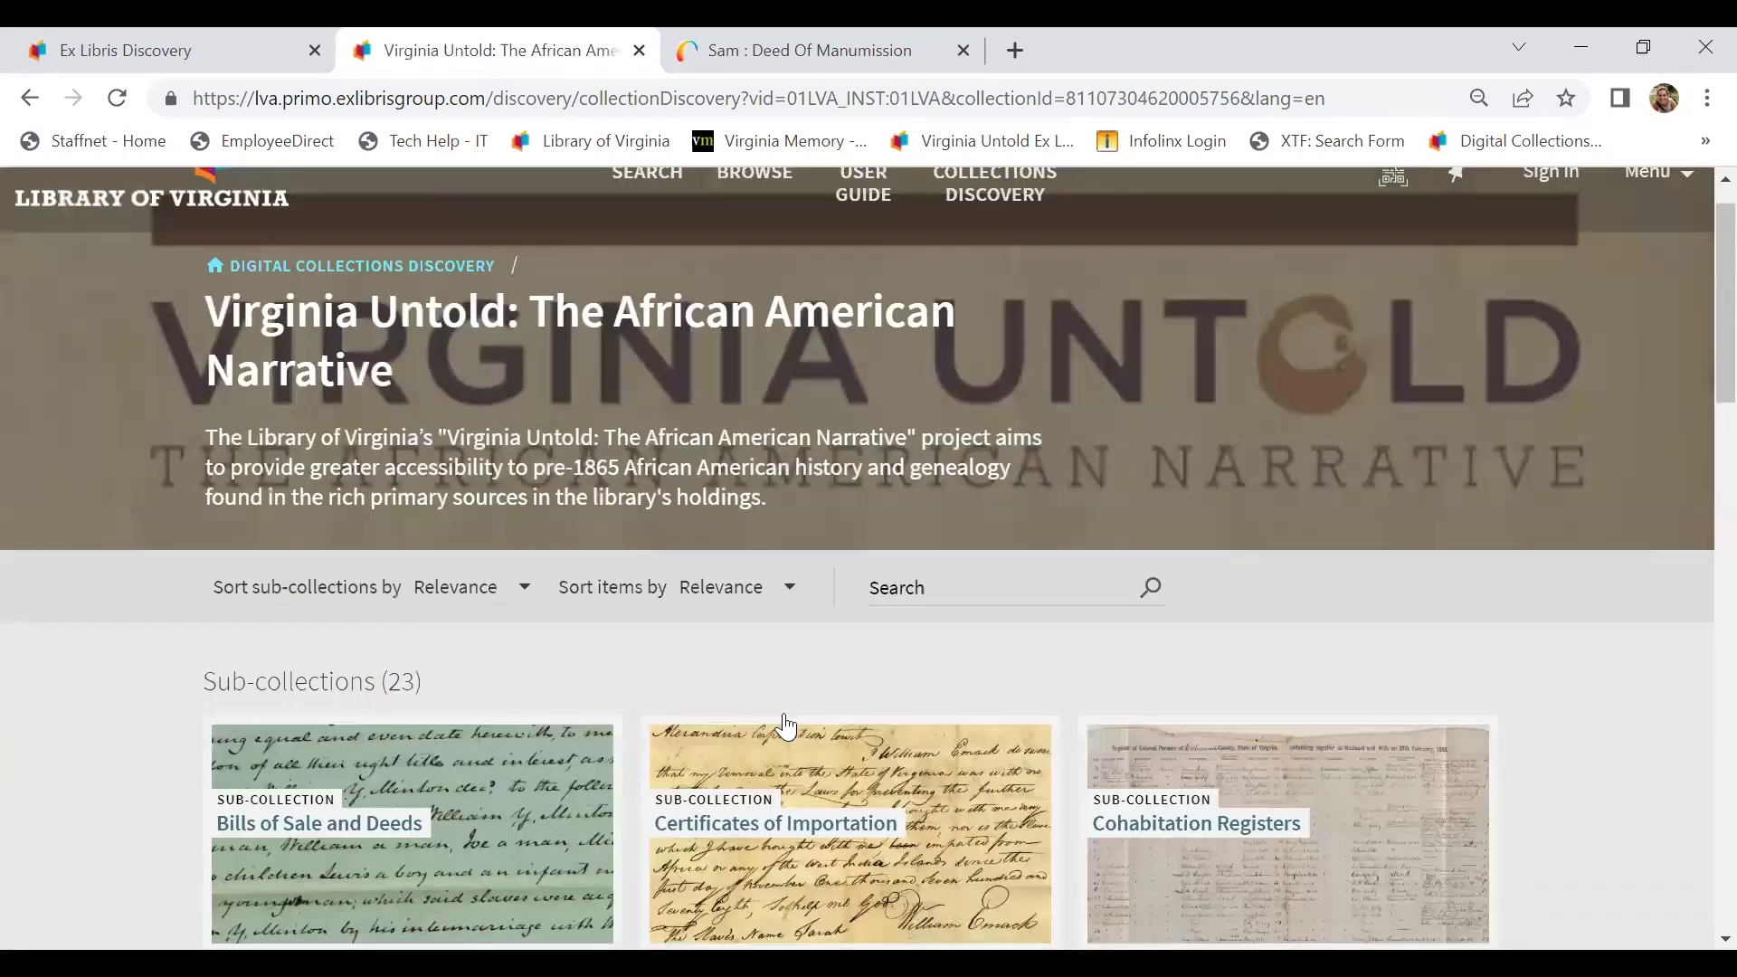
scroll(785, 727, "down", 8)
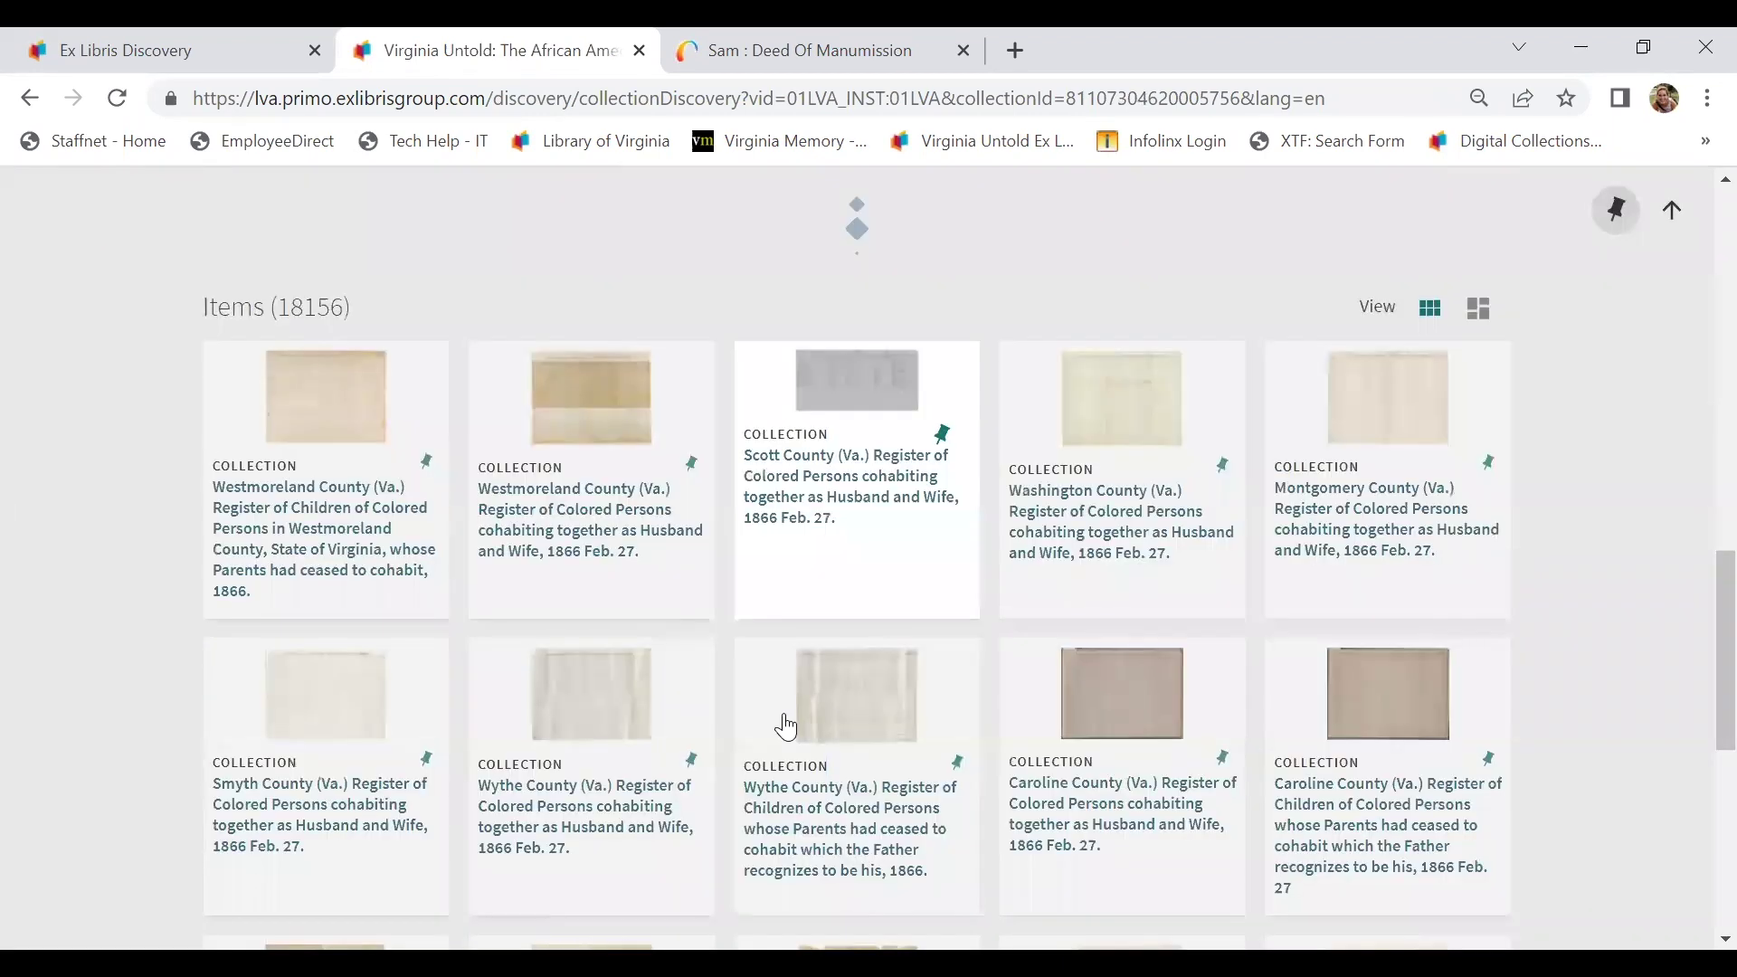
scroll(835, 569, "down", 2)
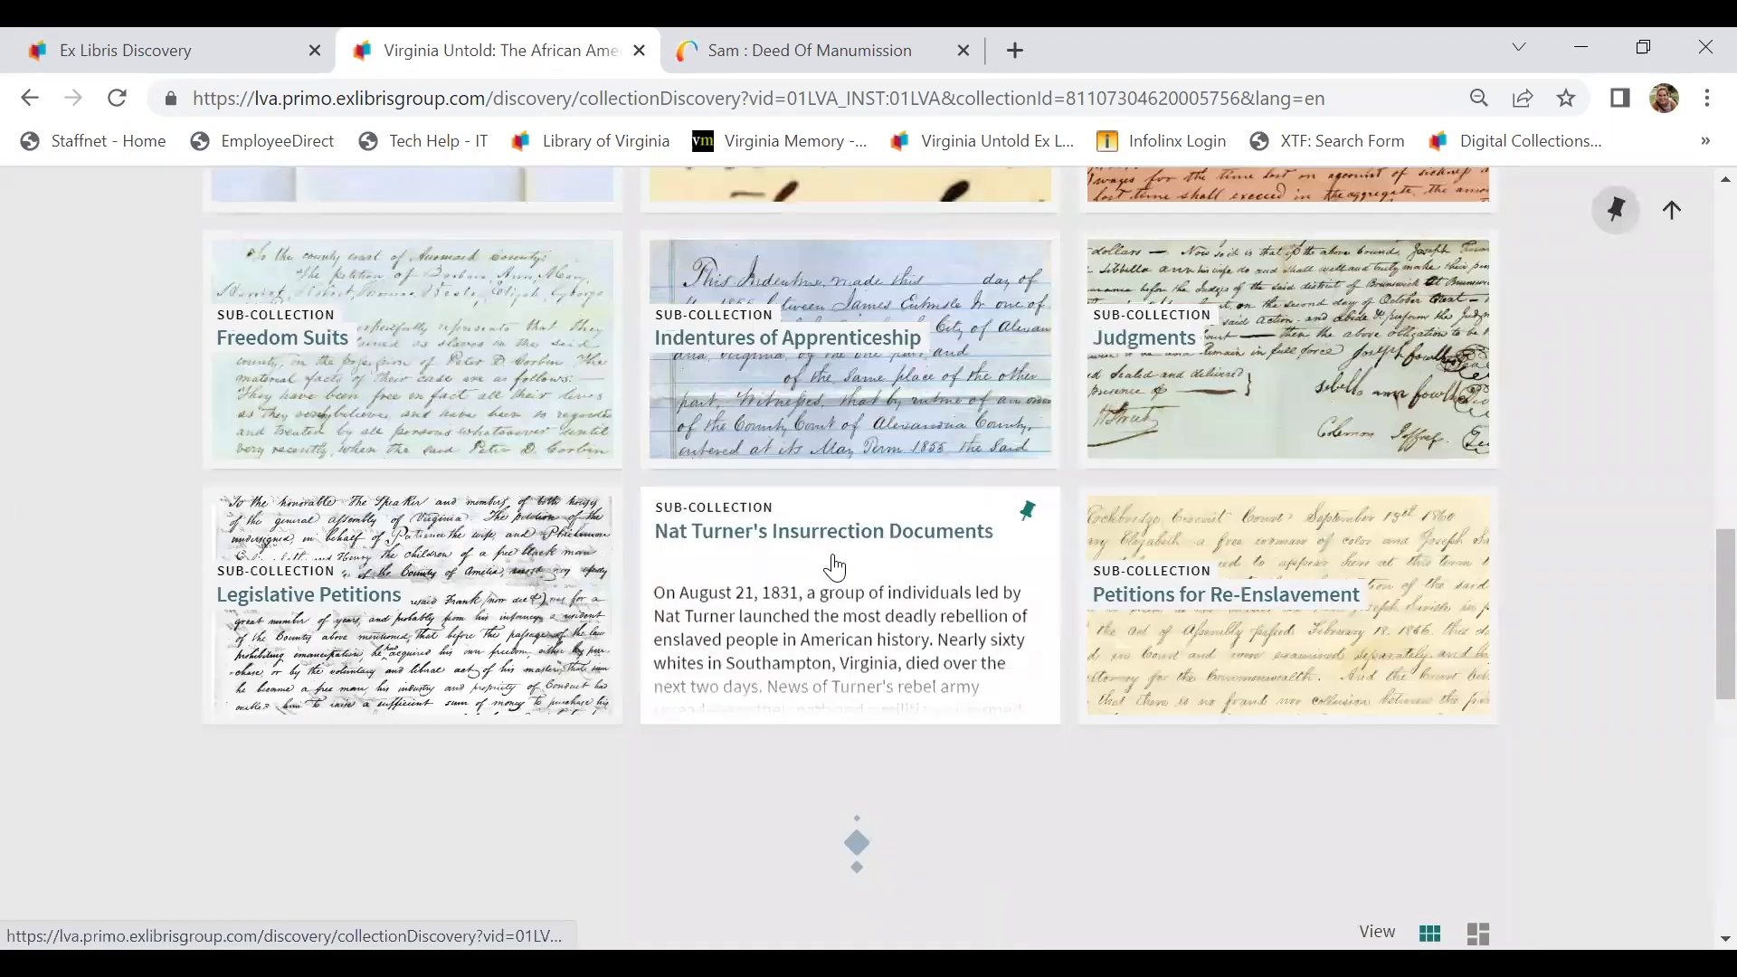
scroll(837, 568, "down", 3)
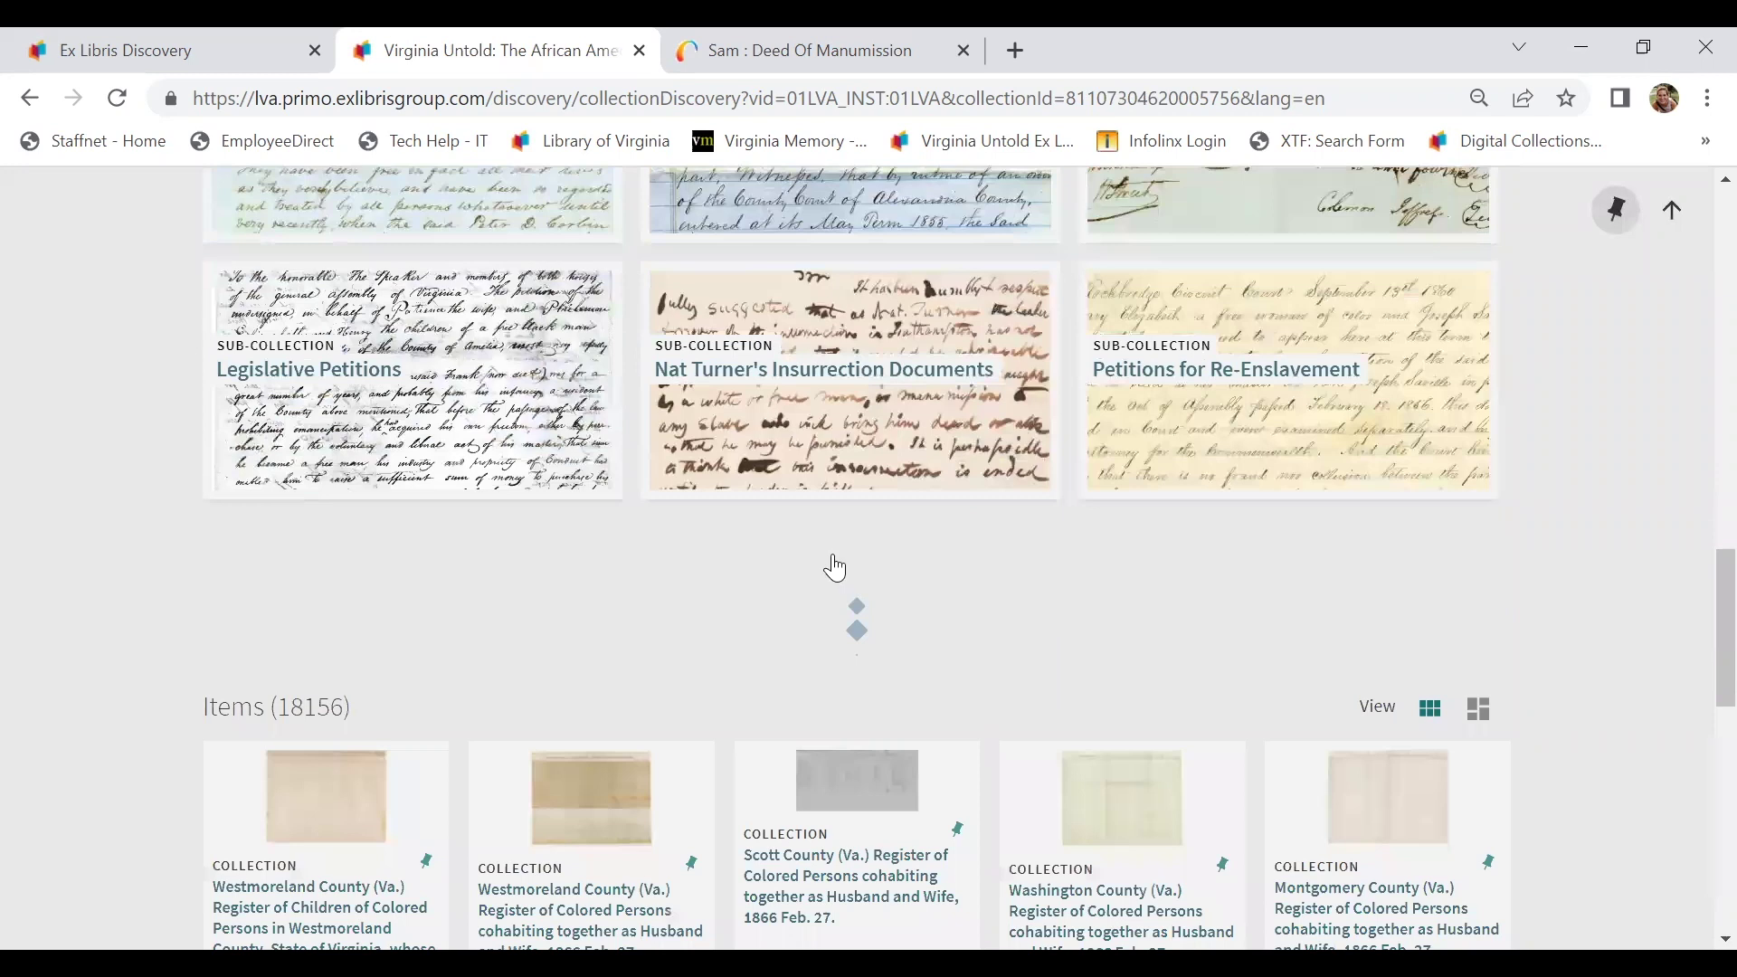
scroll(834, 567, "down", 3)
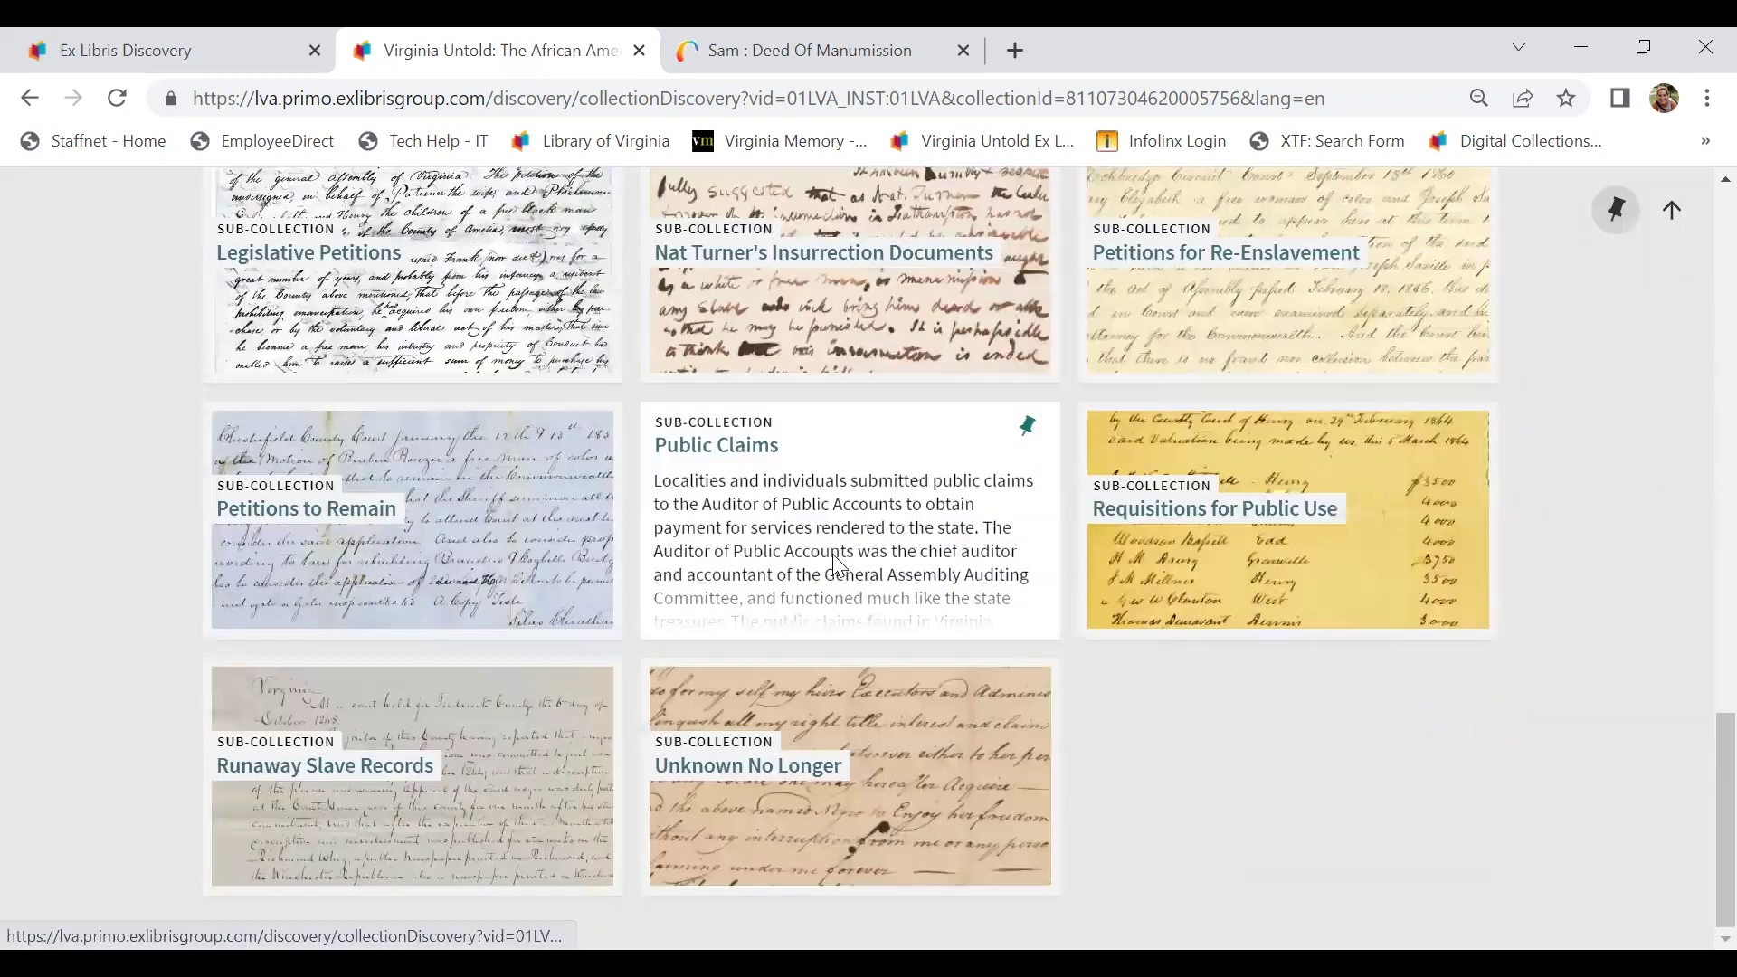
scroll(837, 566, "down", 4)
- Browse the 458-item Unknown No Longer sub-collection, then return to the Virginia Untold search home tab
left_click(844, 429)
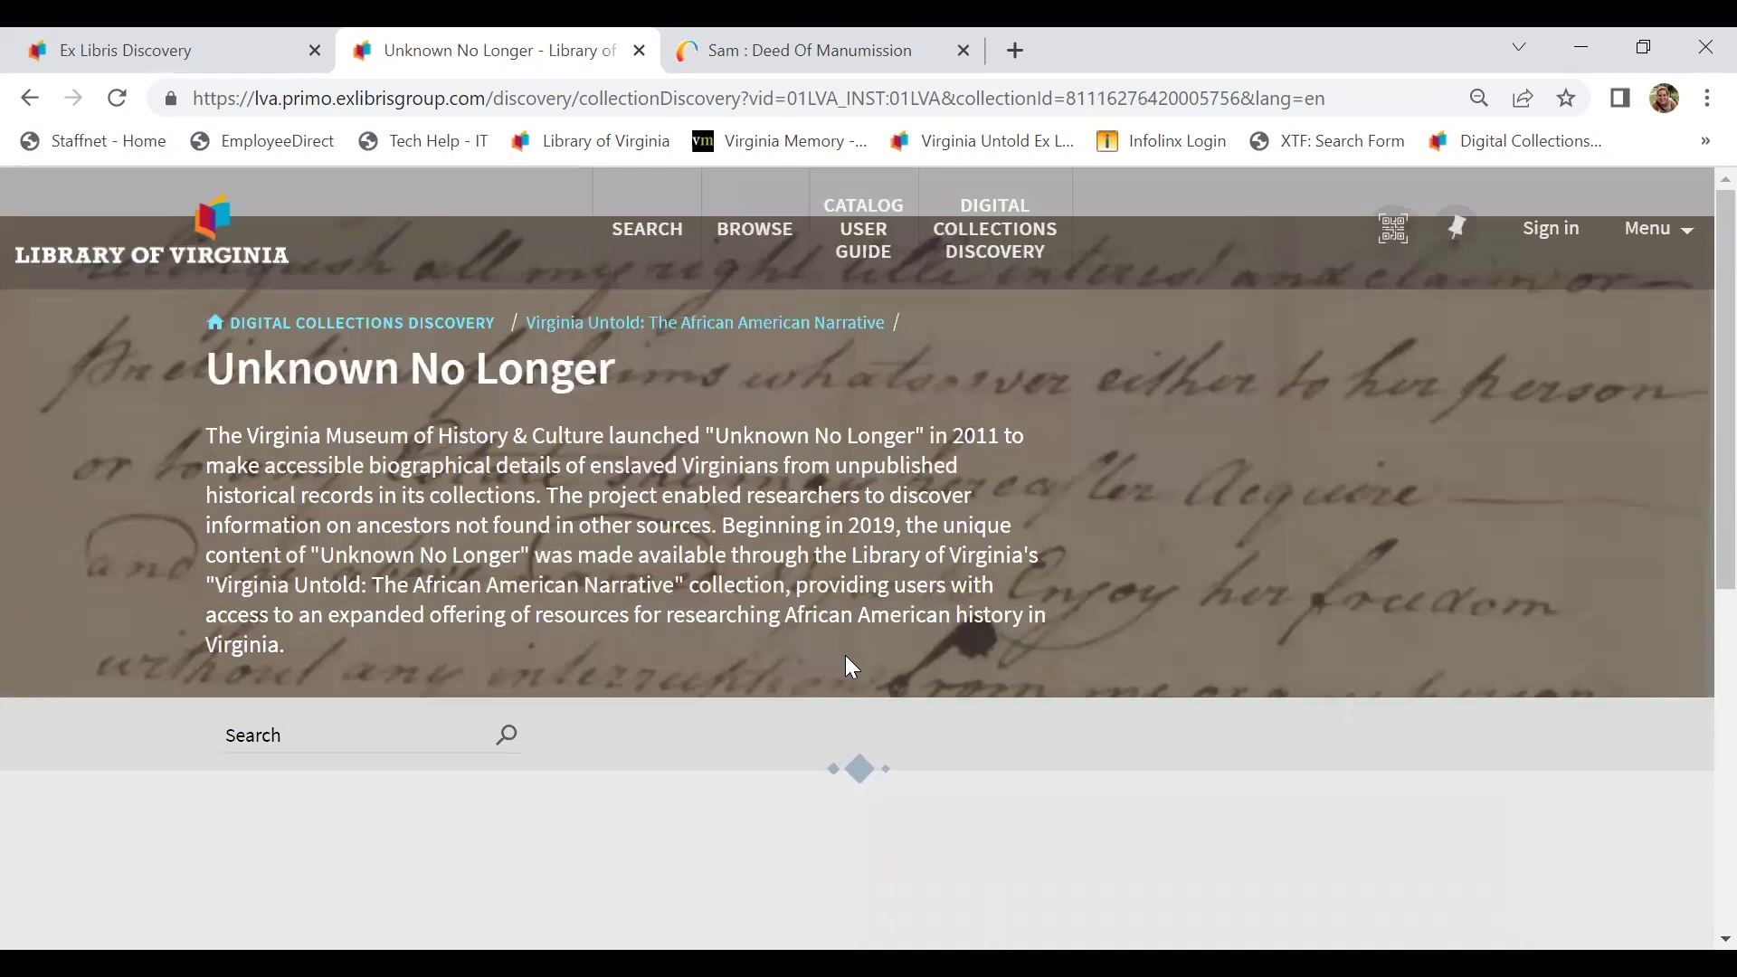
scroll(851, 667, "down", 2)
scroll(846, 658, "down", 2)
scroll(847, 668, "up", 1)
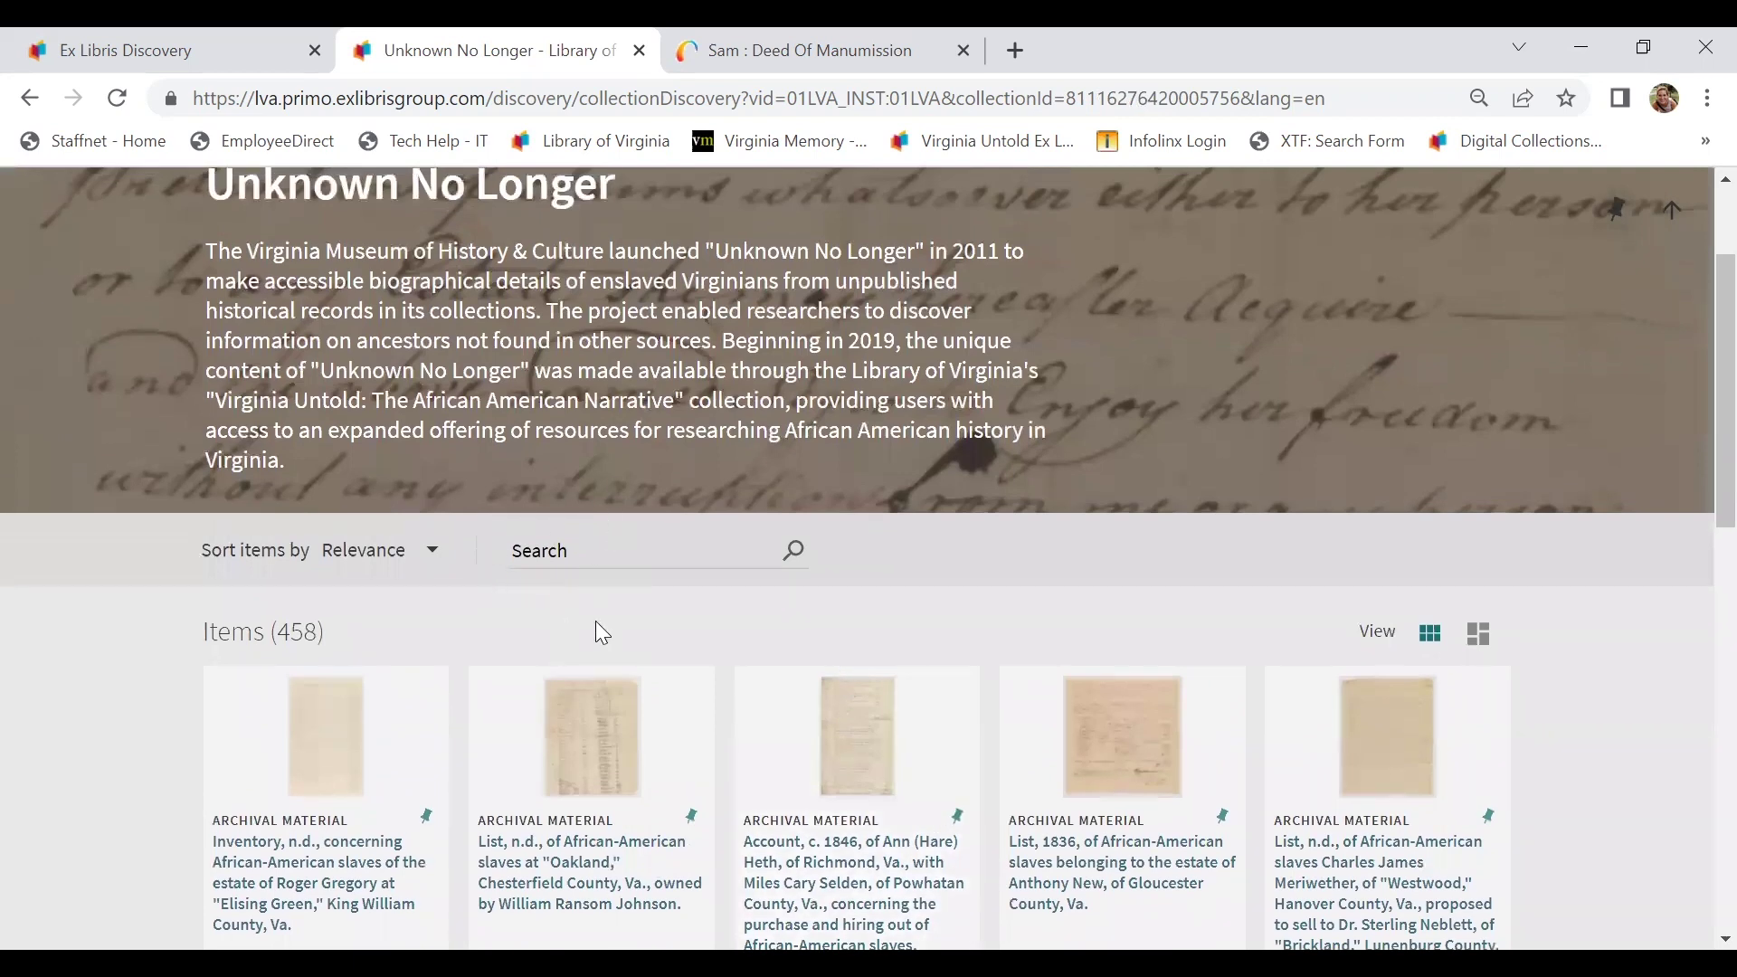
scroll(596, 625, "up", 2)
scroll(597, 623, "up", 1)
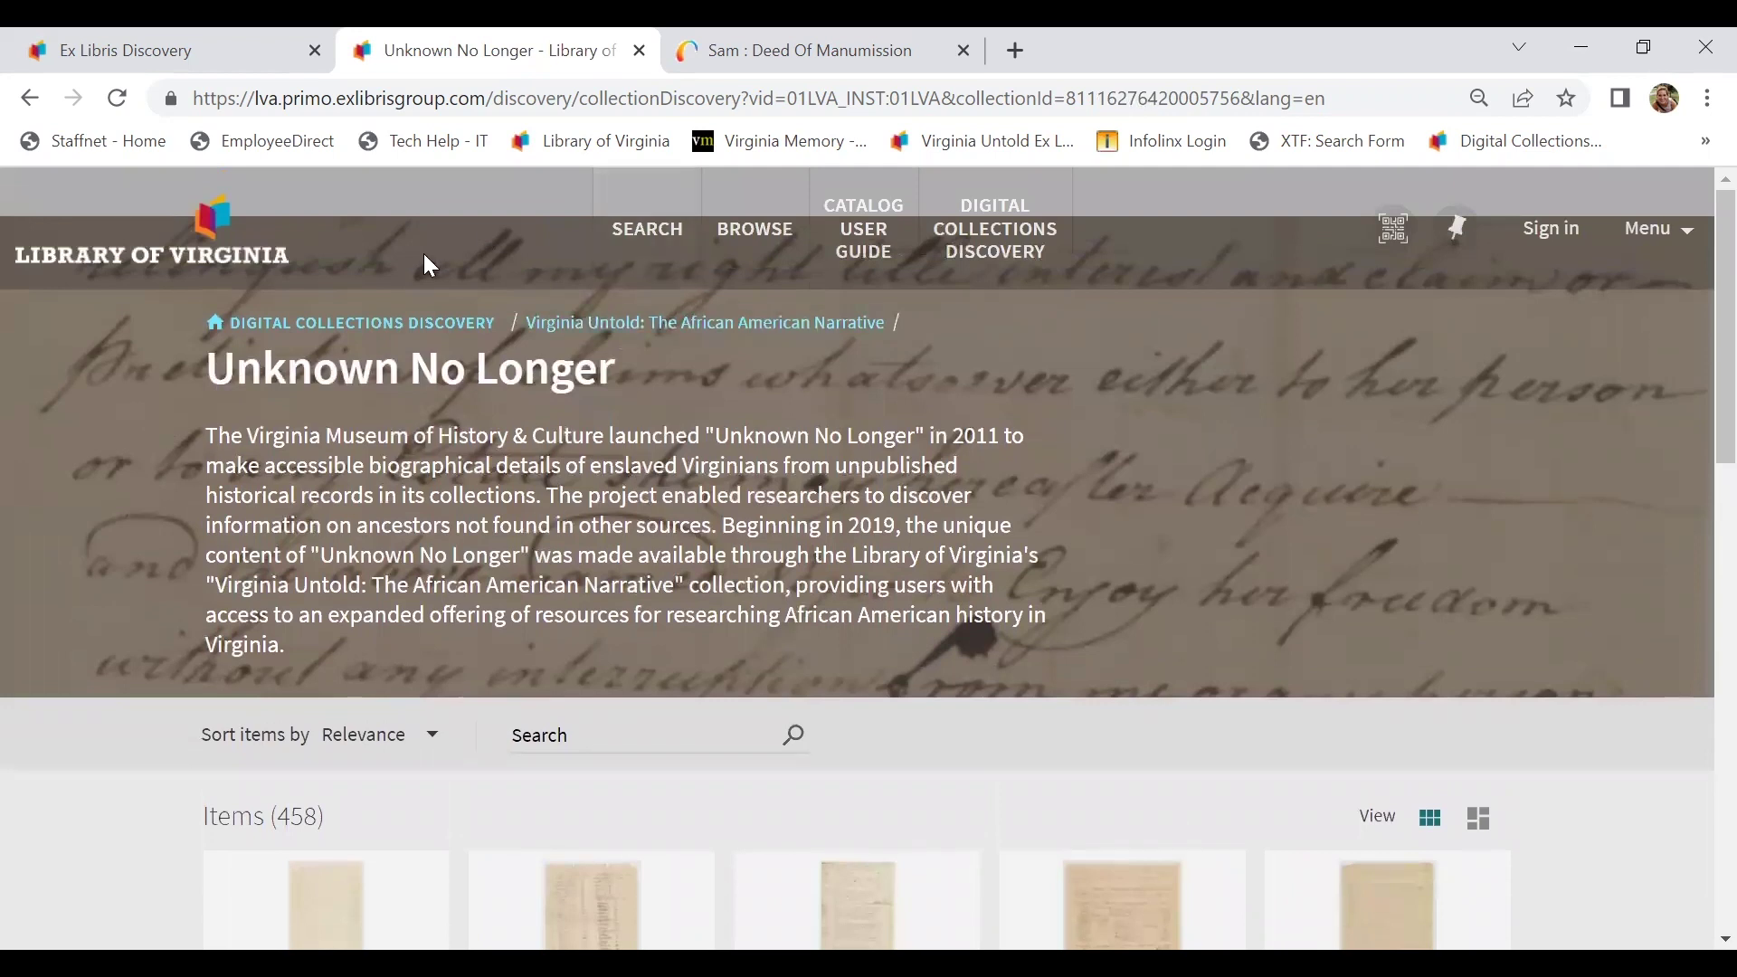
left_click(243, 49)
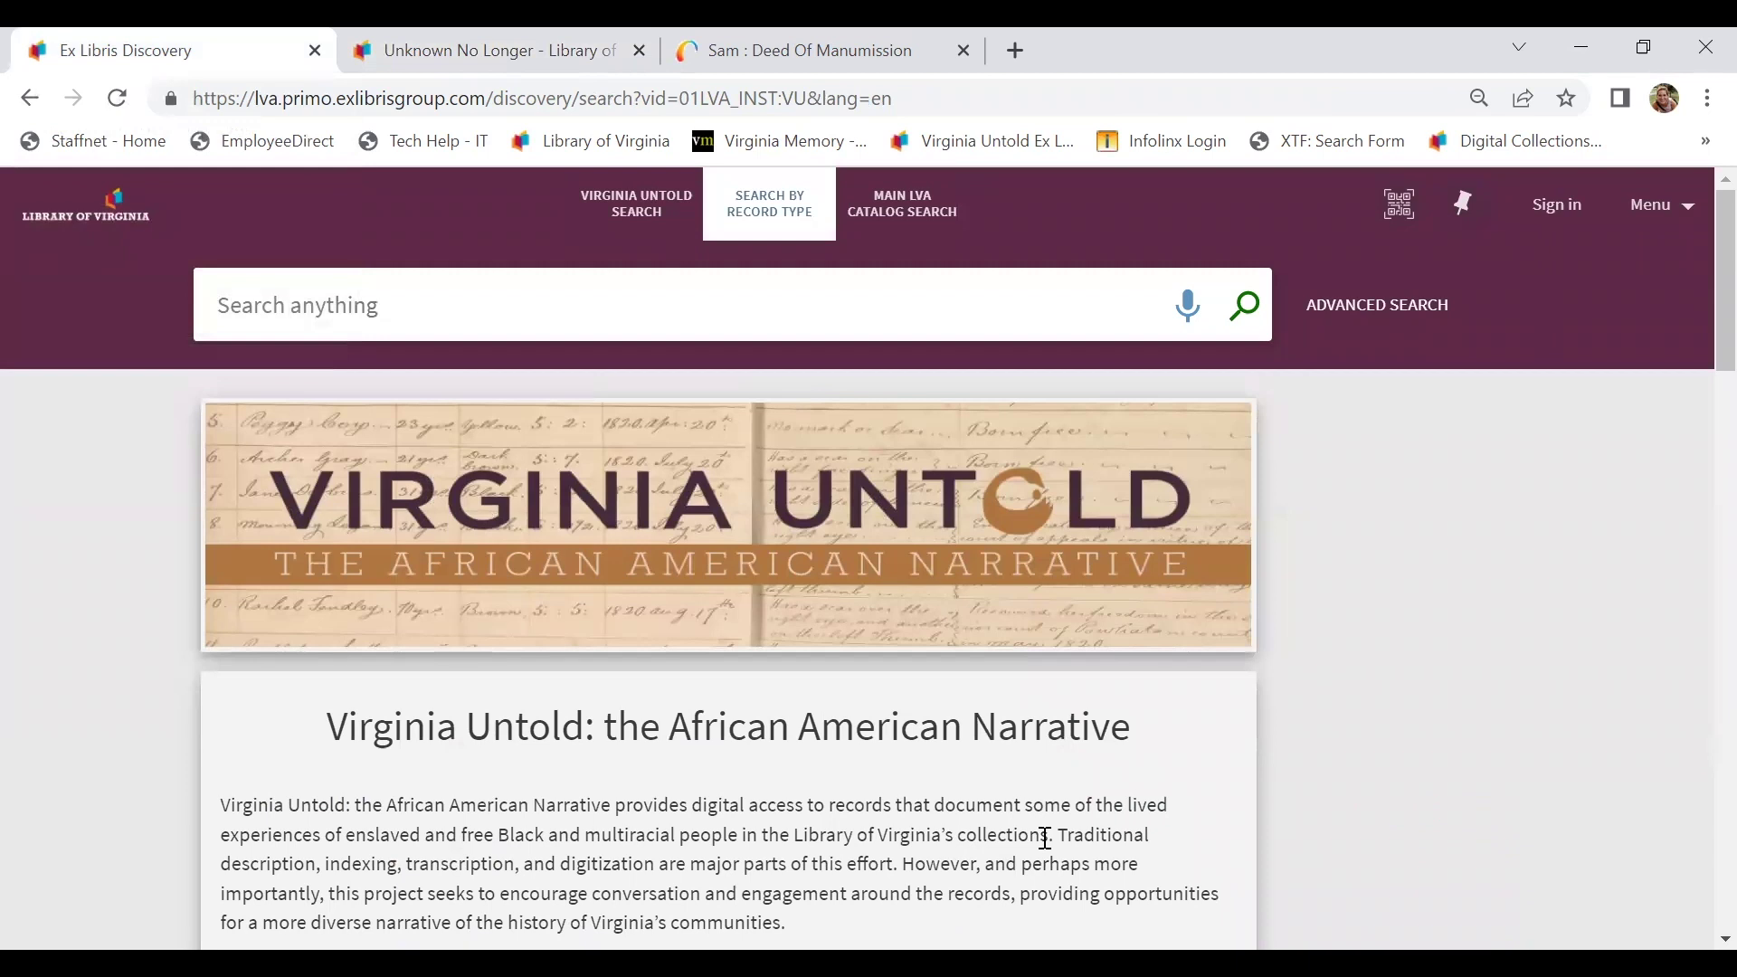